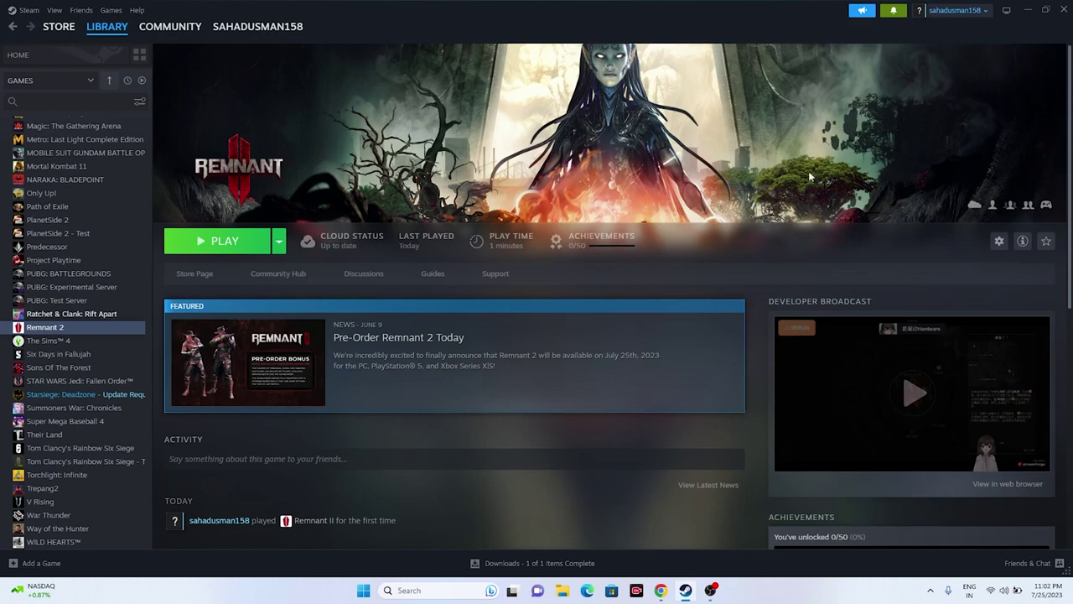
Show the computer's power options, including Restart, and dismiss them without choosing one.
right_click(366, 593)
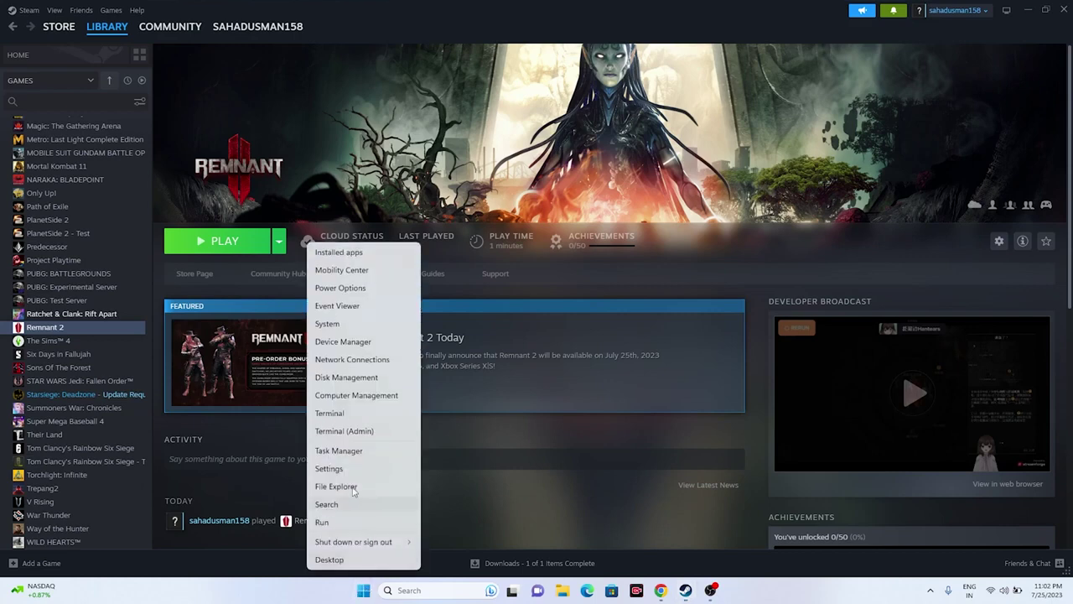
left_click(369, 592)
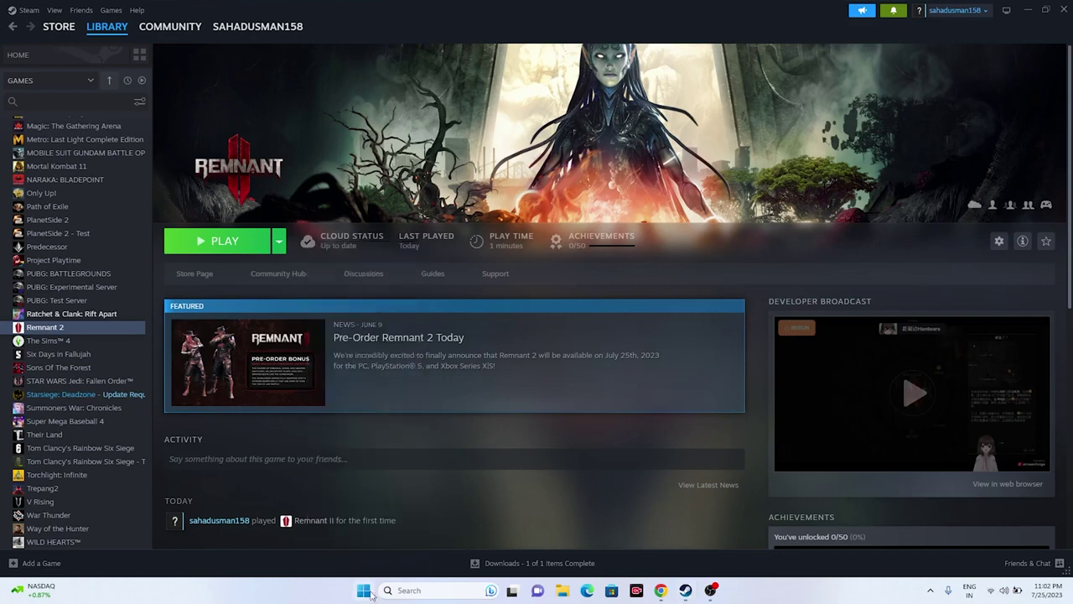
left_click(370, 593)
left_click(674, 552)
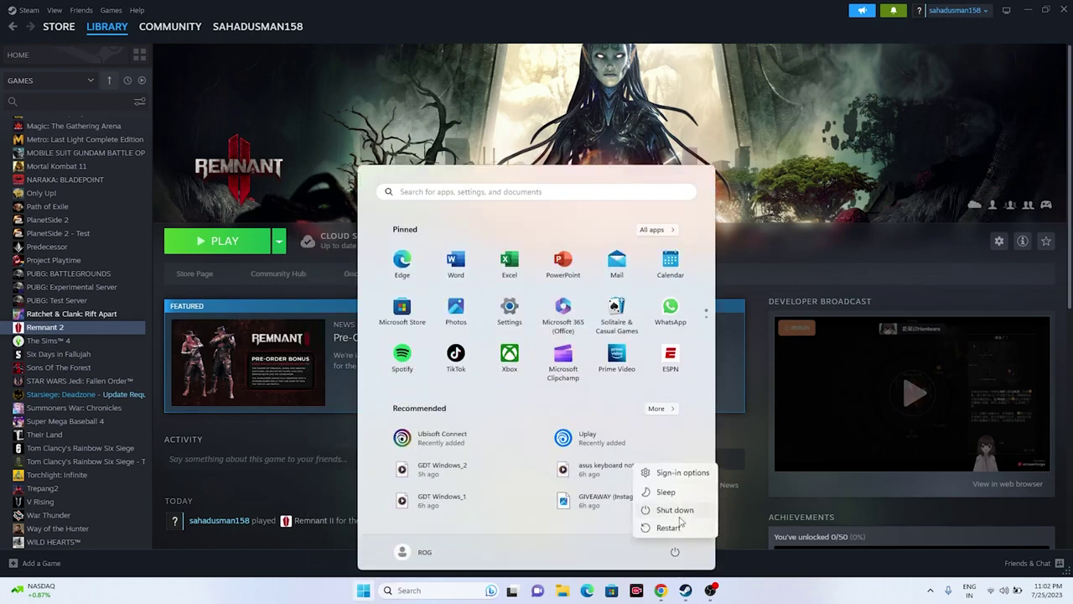
left_click(758, 592)
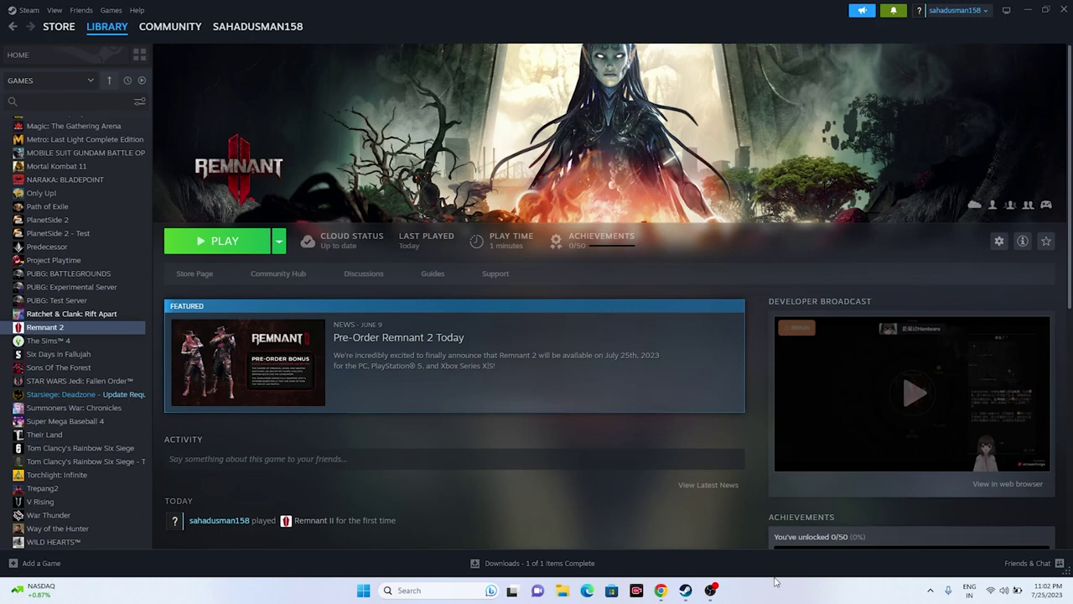
Start verifying the integrity of Remnant 2's installed game files and close the game's properties.
right_click(47, 332)
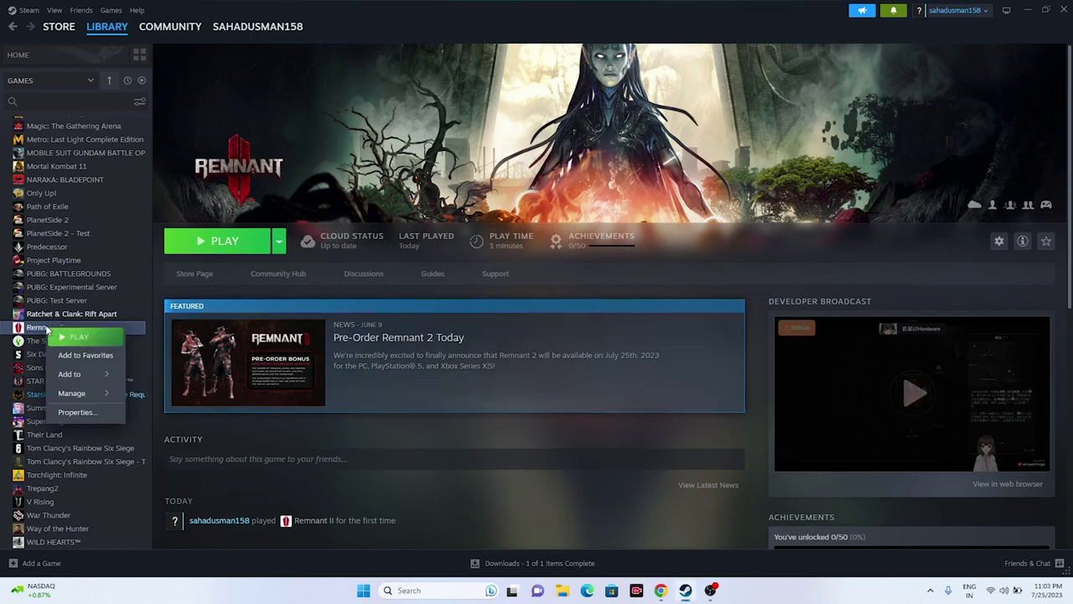
left_click(85, 413)
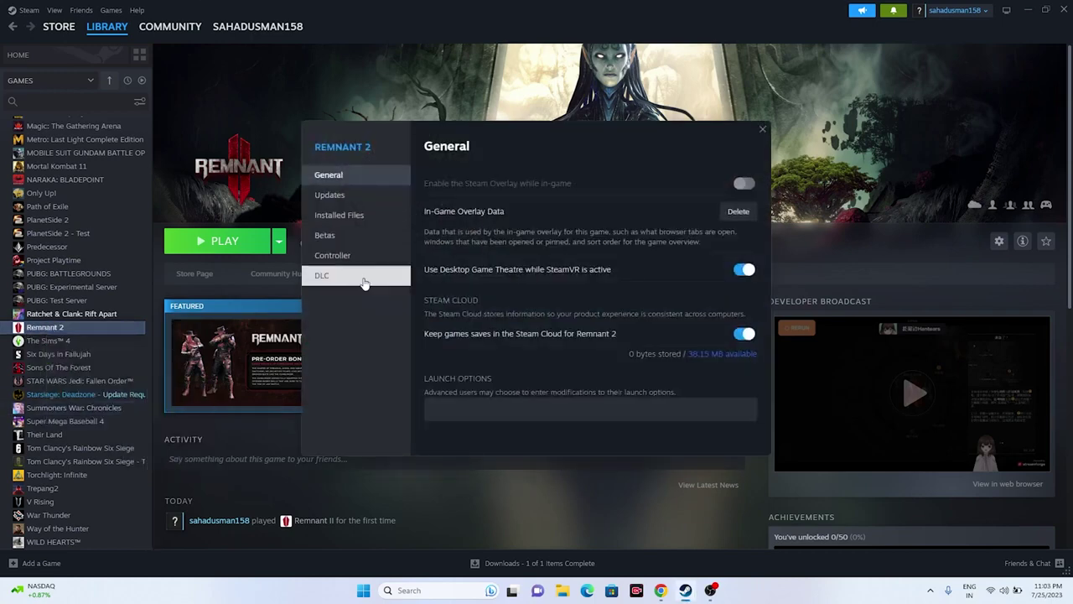
left_click(358, 219)
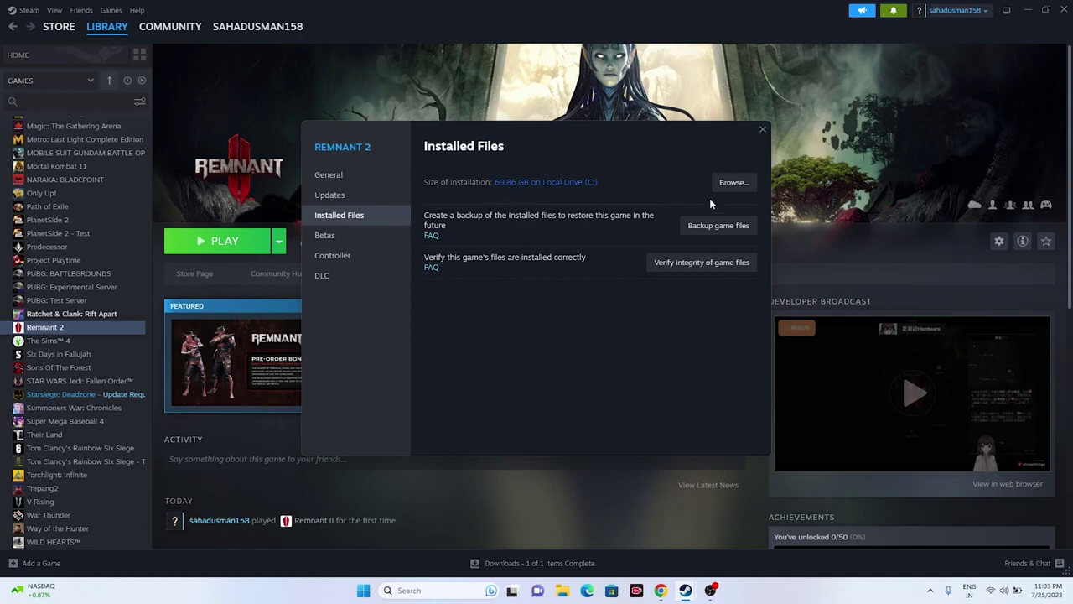
left_click(719, 264)
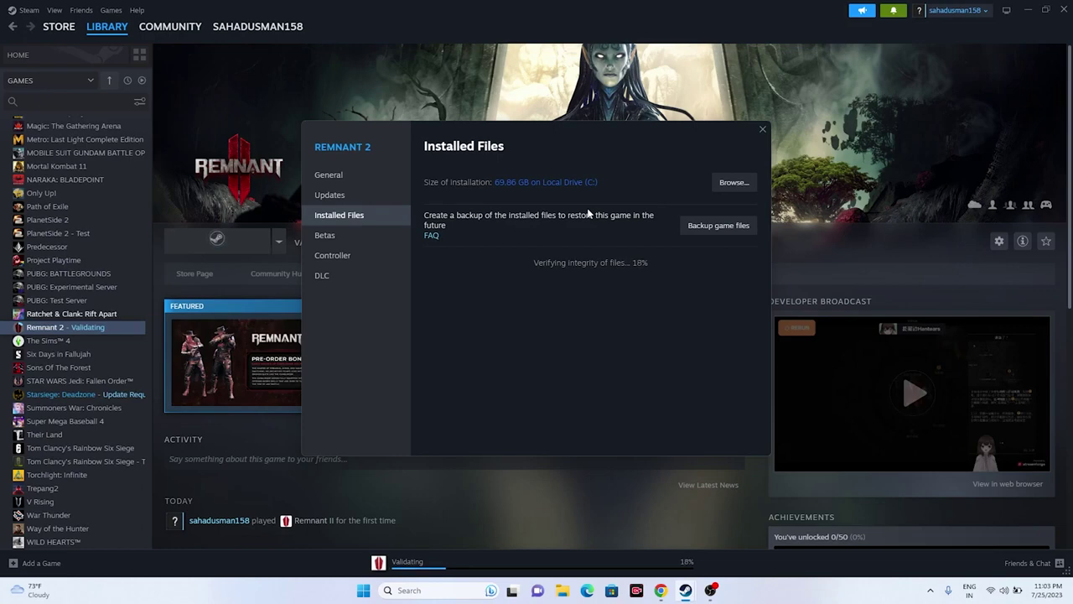
left_click(763, 130)
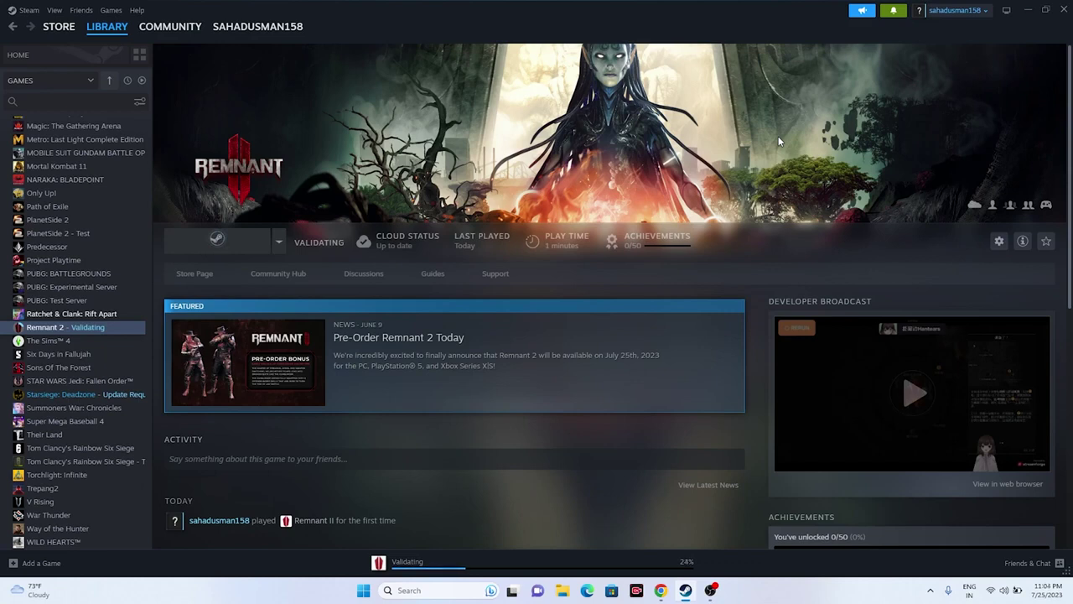
Close the Steam window and reopen Steam from the desktop.
left_click(1065, 10)
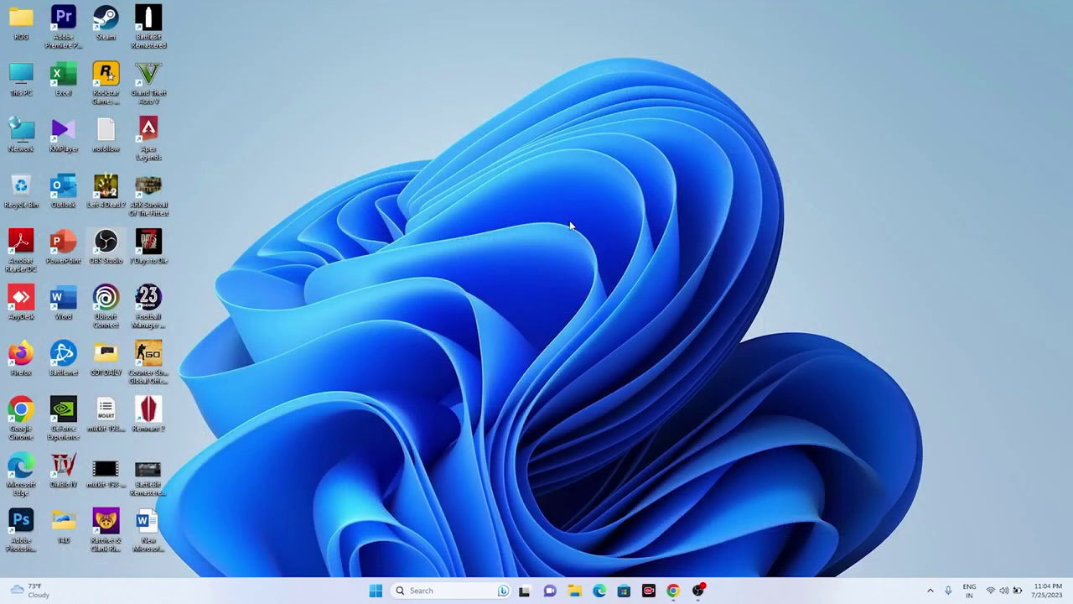
double_click(105, 21)
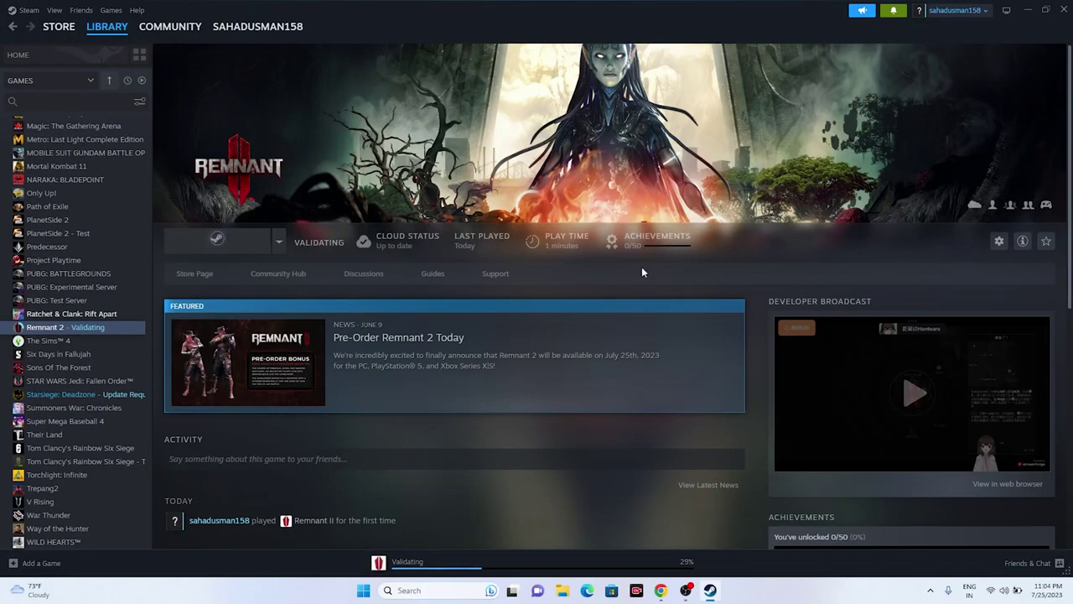
left_click(27, 10)
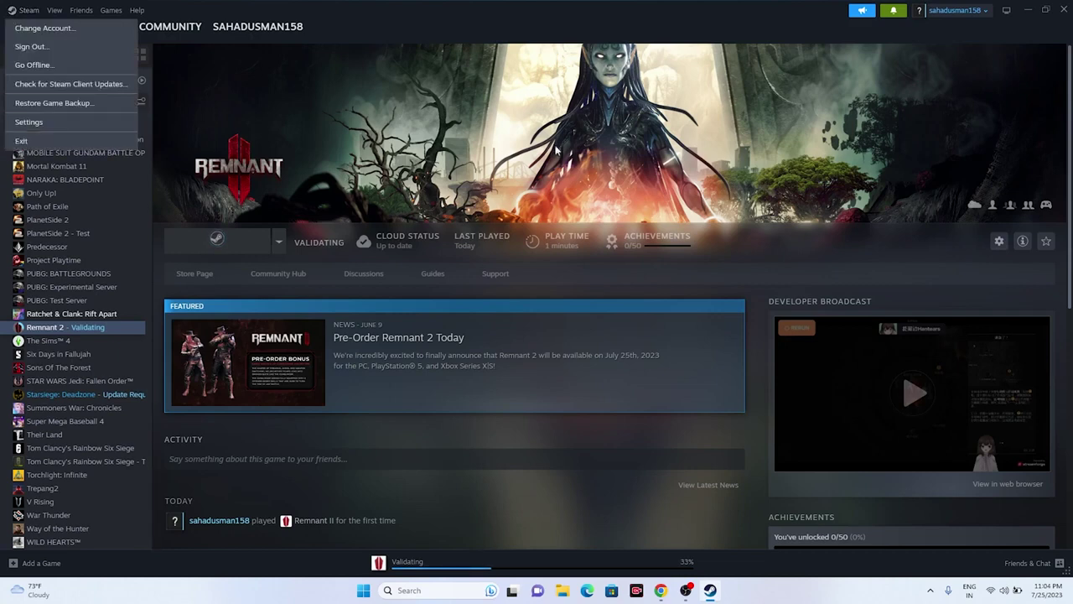
left_click(600, 150)
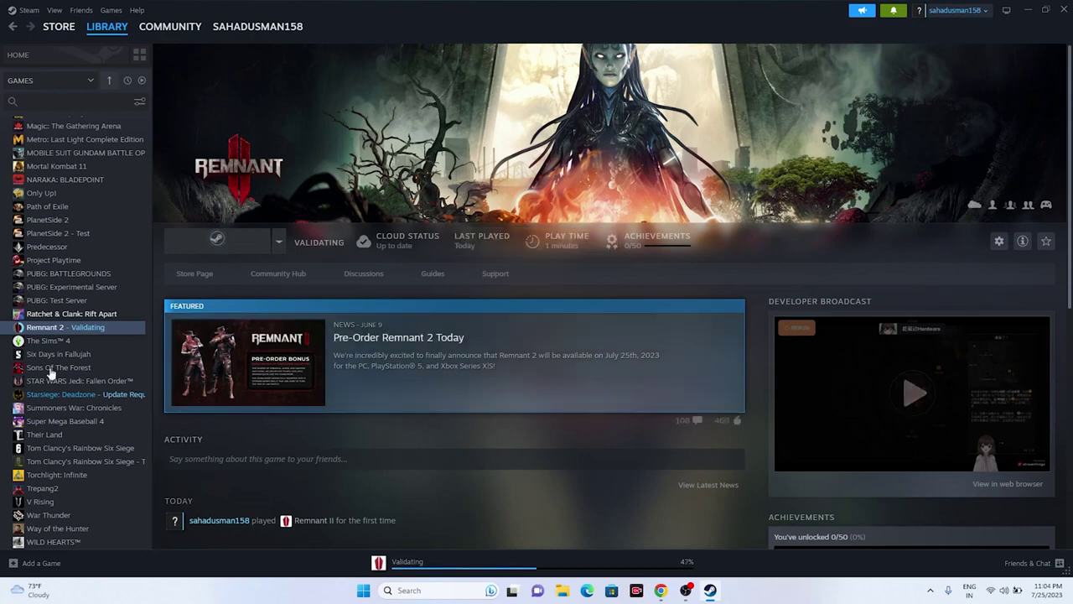
Browse to Remnant 2's installation folder from its installed files properties and view the folder in a maximized window.
right_click(73, 331)
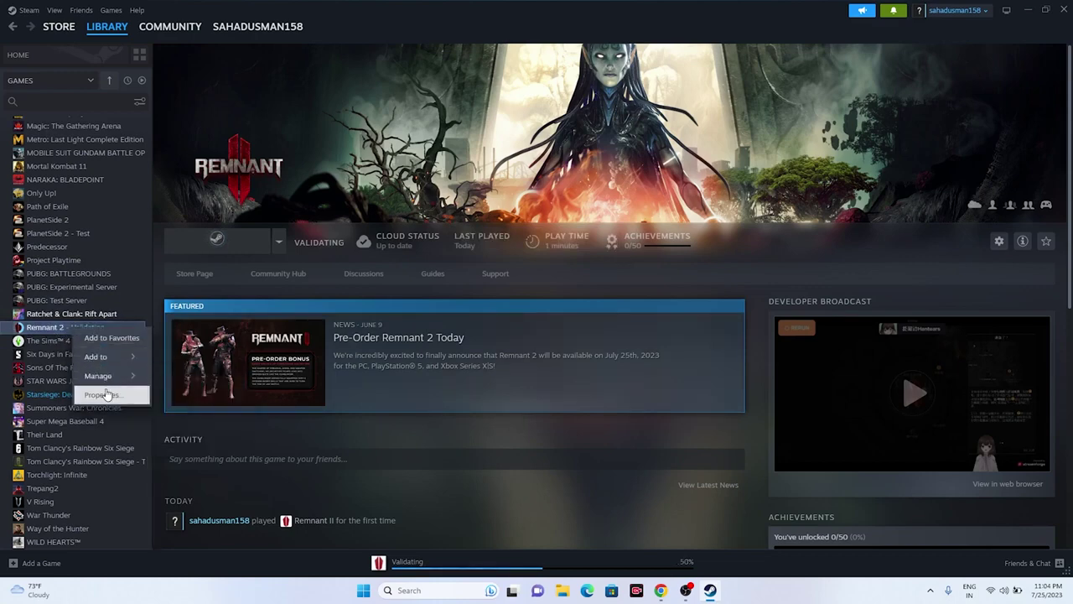
left_click(107, 394)
left_click(352, 218)
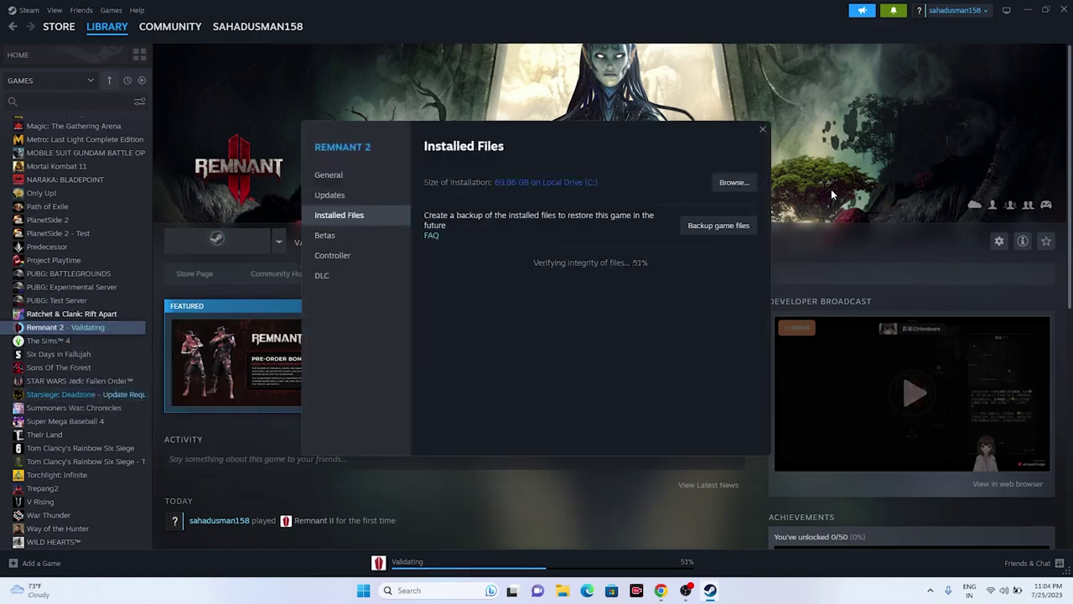
left_click(1030, 12)
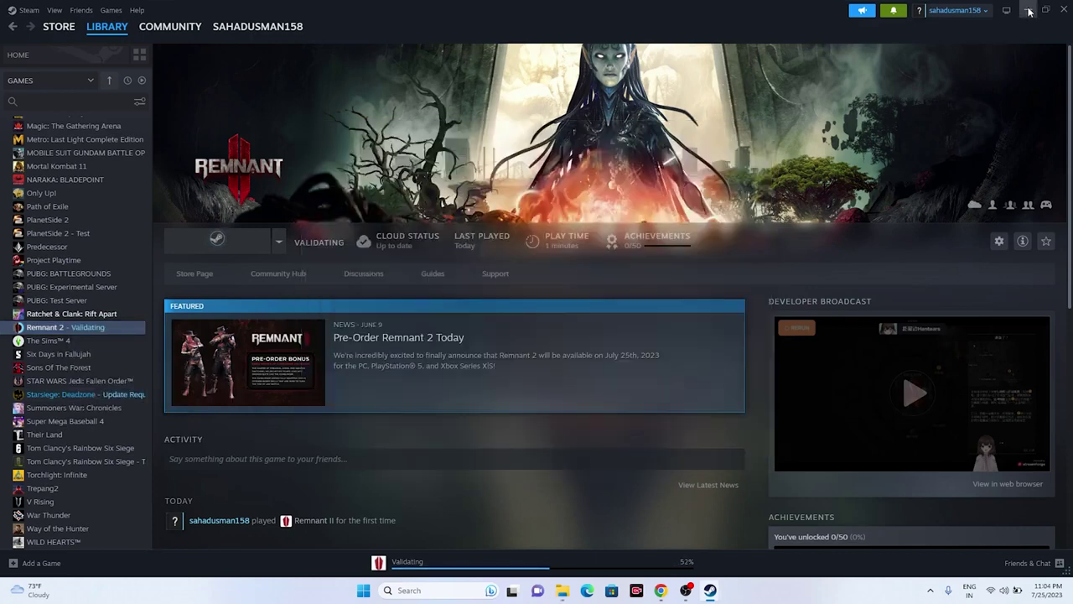
left_click(1029, 12)
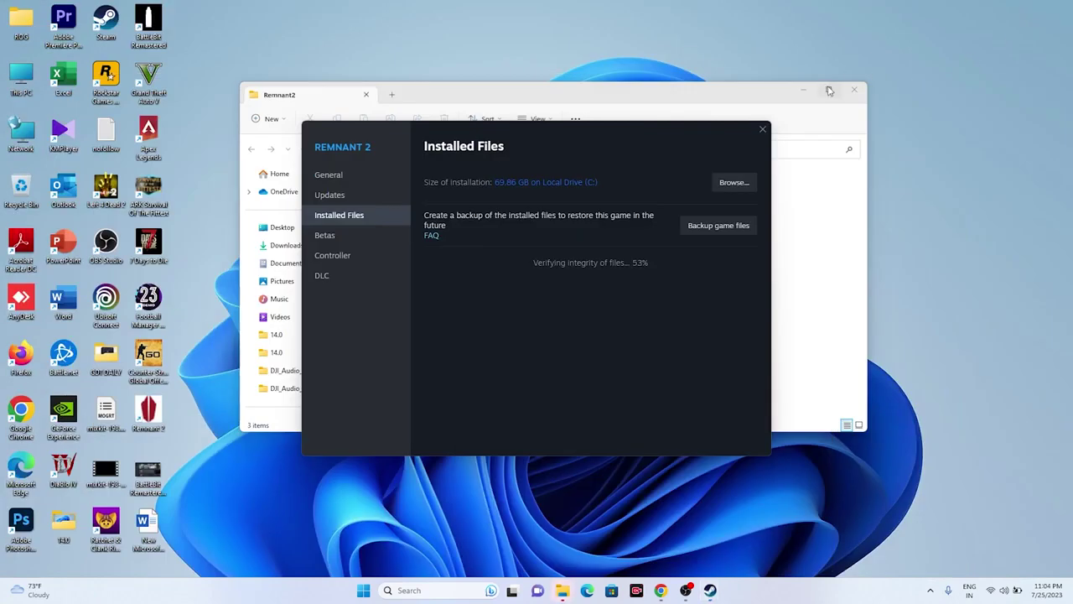
left_click(830, 90)
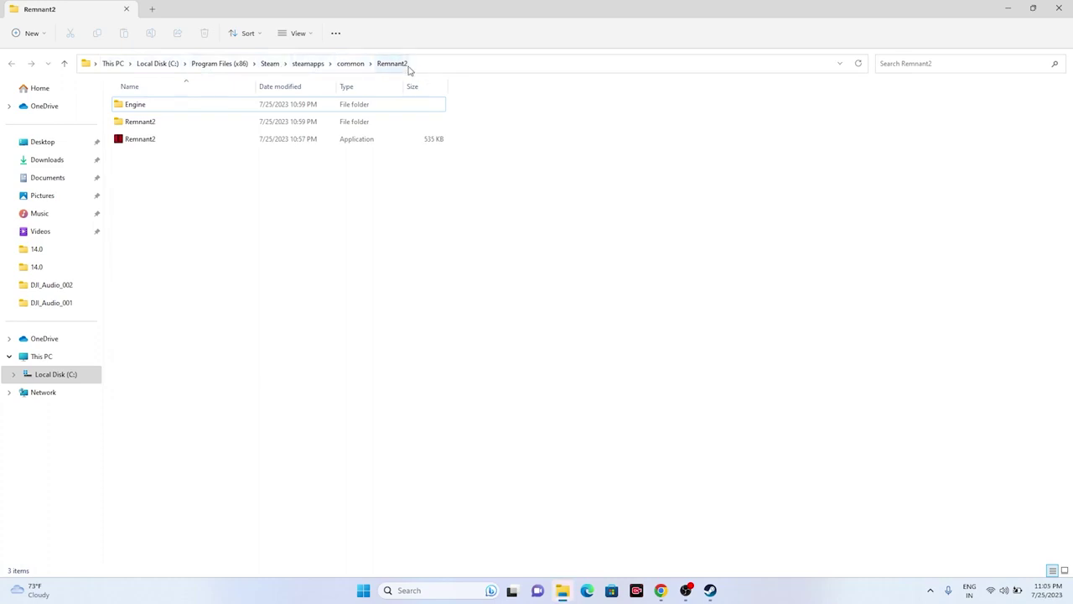
left_click(307, 141)
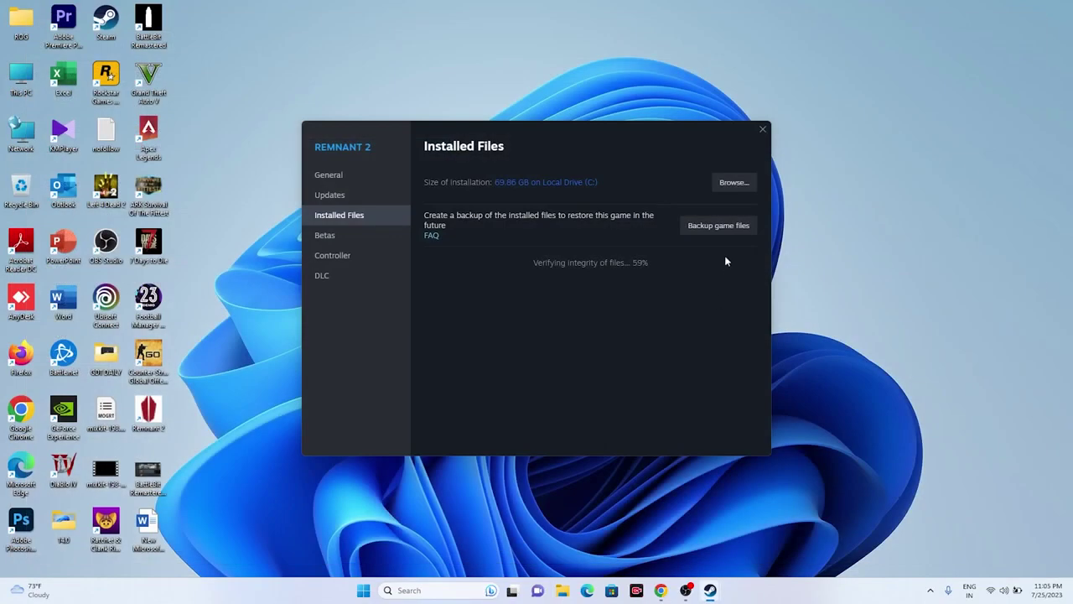
Switch to File Explorer and navigate to C:\Program Files (x86)\Steam\steamapps\common\Remnant2.
left_click(562, 590)
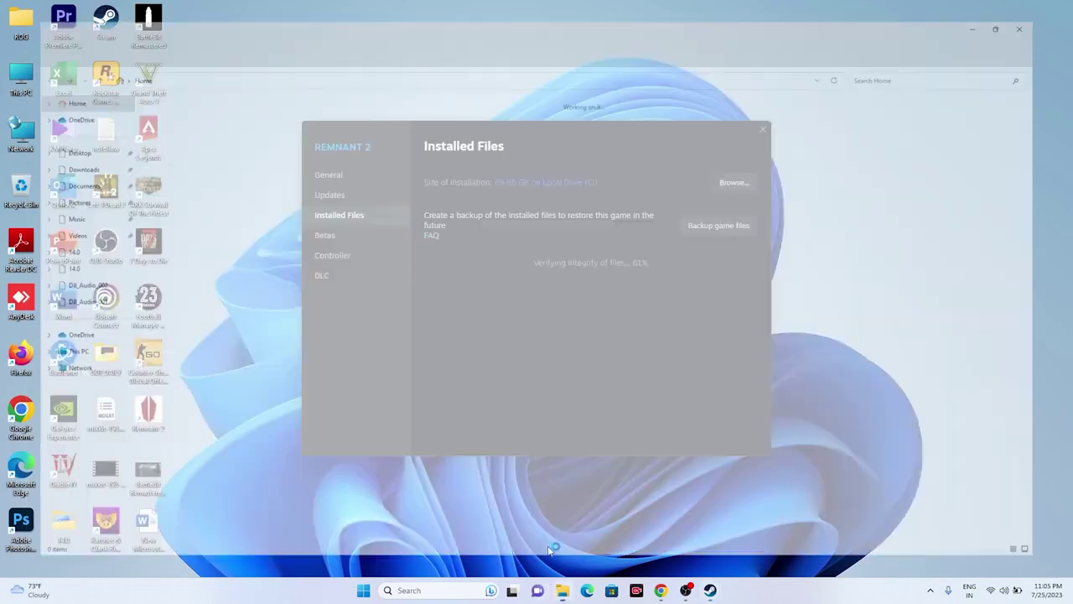
left_click(41, 356)
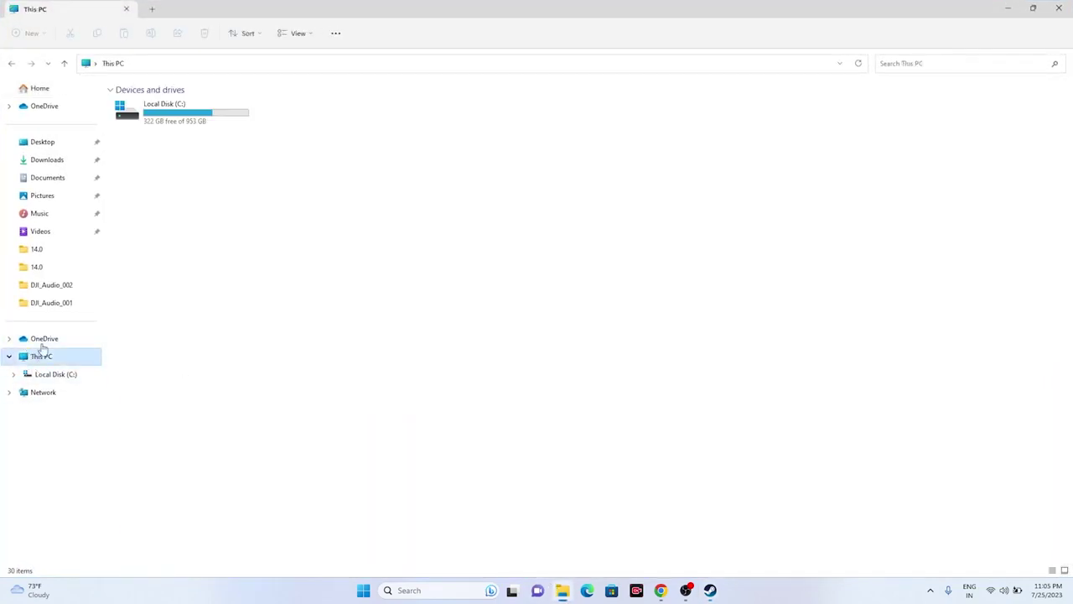
double_click(172, 116)
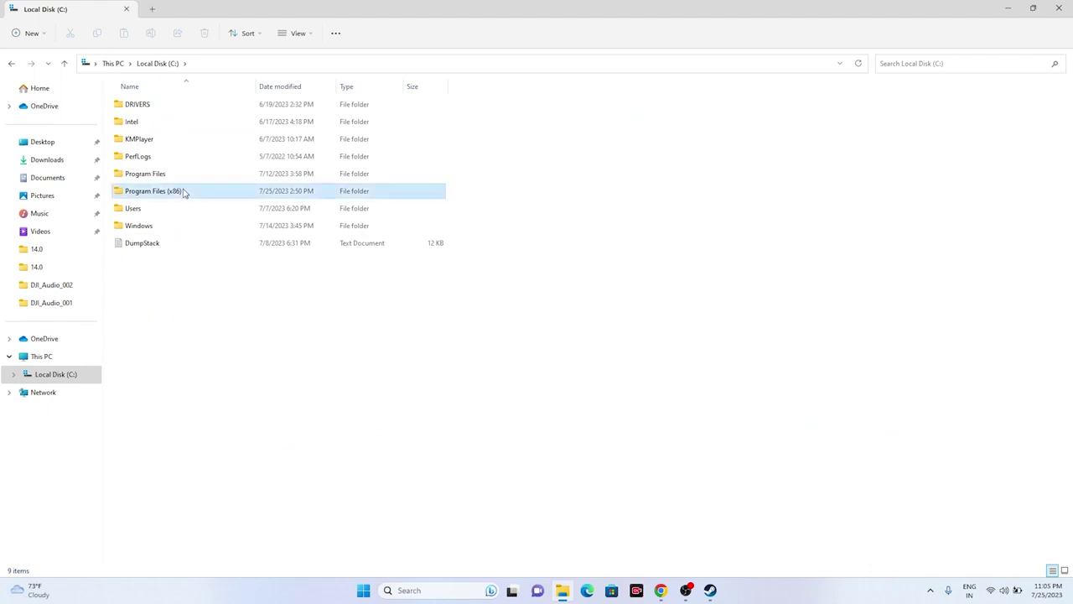
double_click(184, 192)
double_click(143, 352)
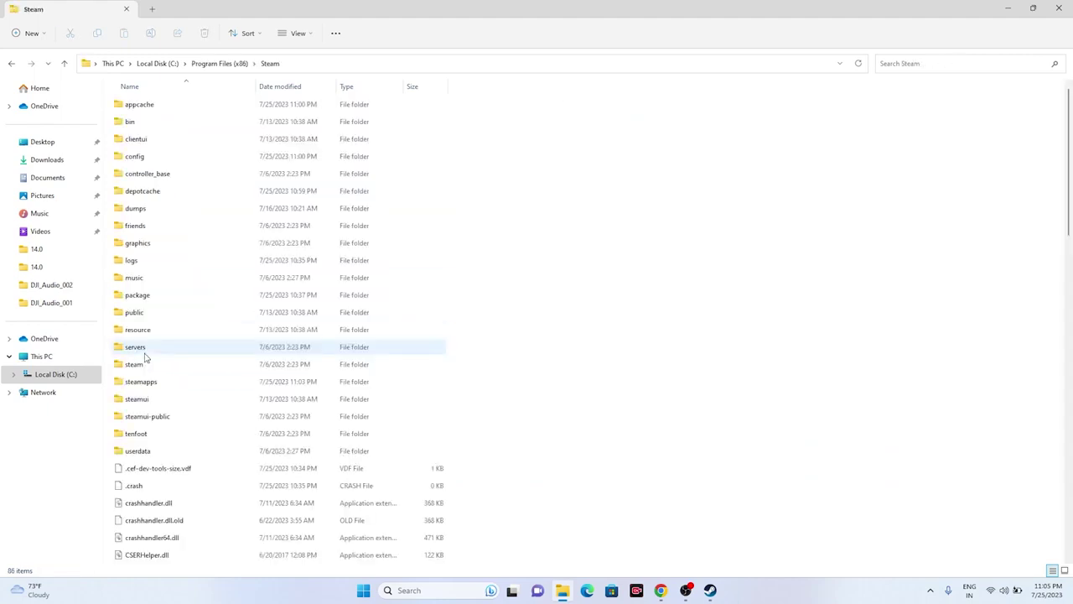
double_click(160, 383)
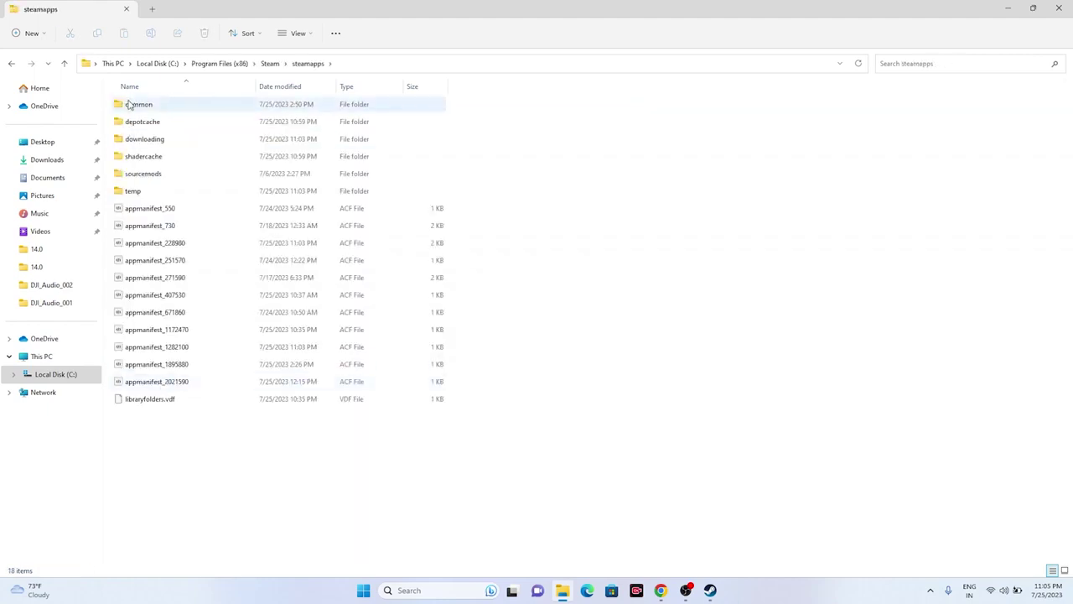
double_click(130, 104)
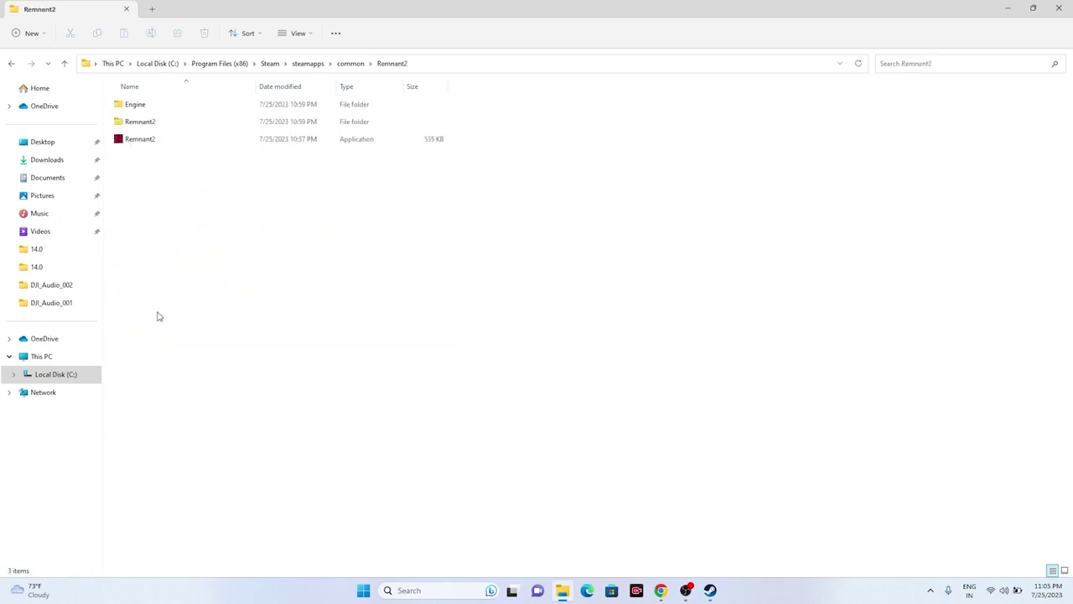
left_click(154, 142)
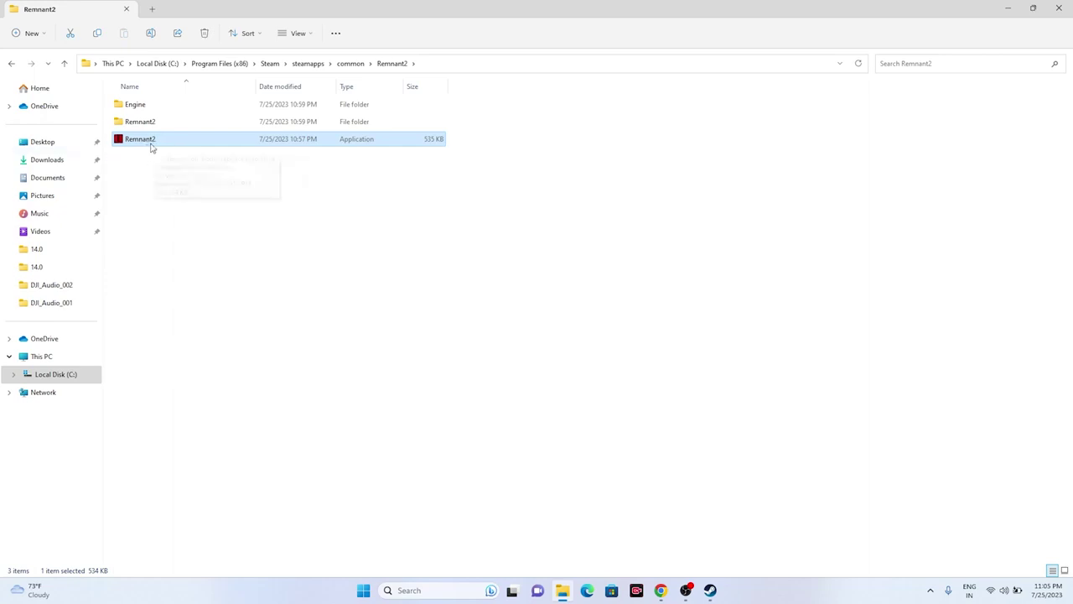
right_click(152, 147)
left_click(200, 331)
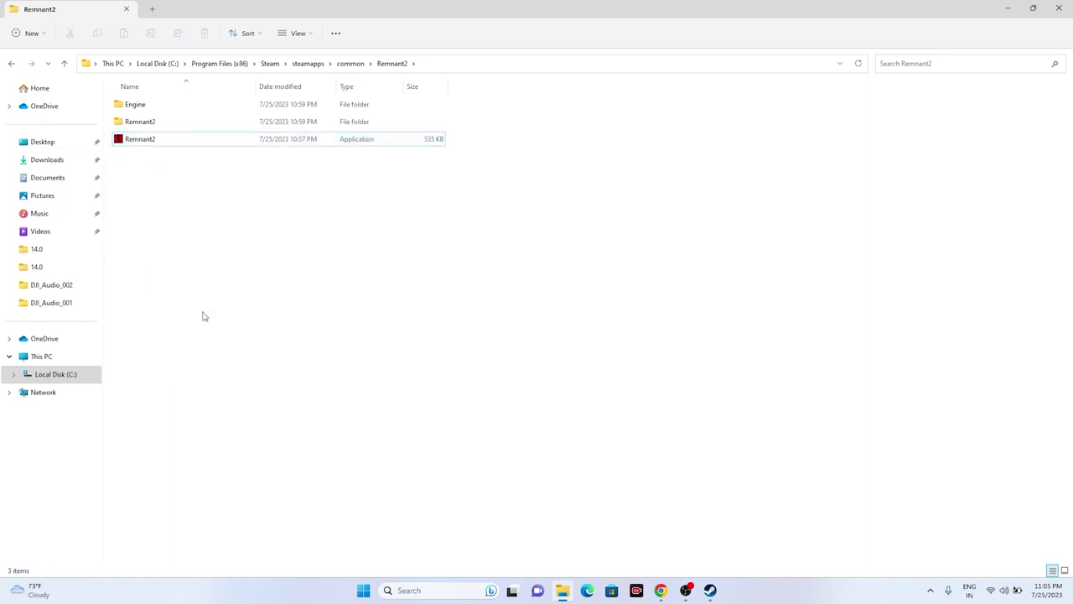
Set the Remnant2 application to run as an administrator in its compatibility settings and confirm.
left_click(143, 139)
right_click(146, 140)
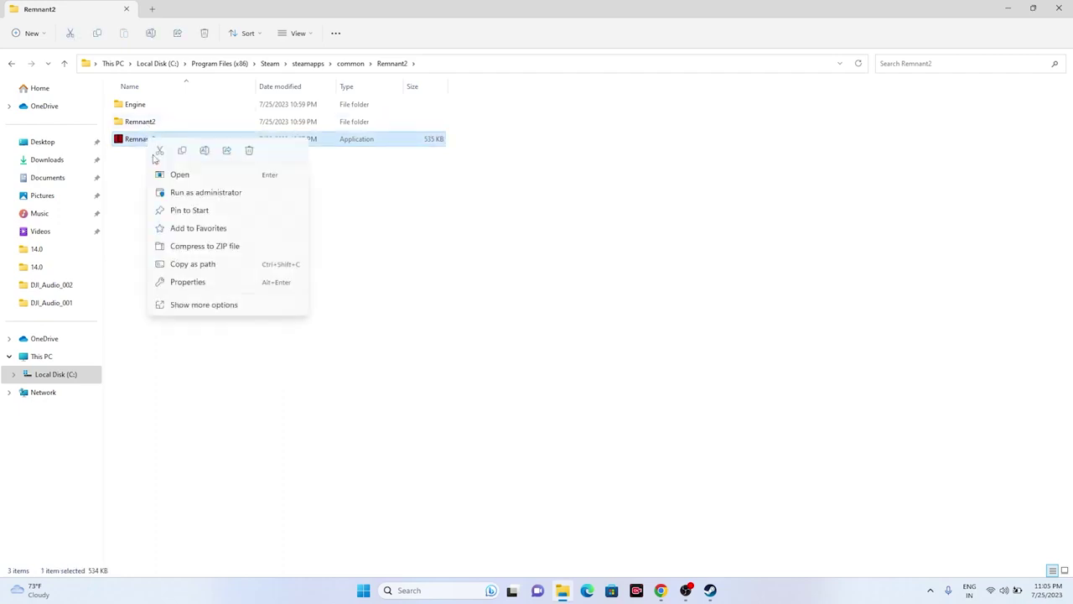
left_click(198, 307)
left_click(242, 300)
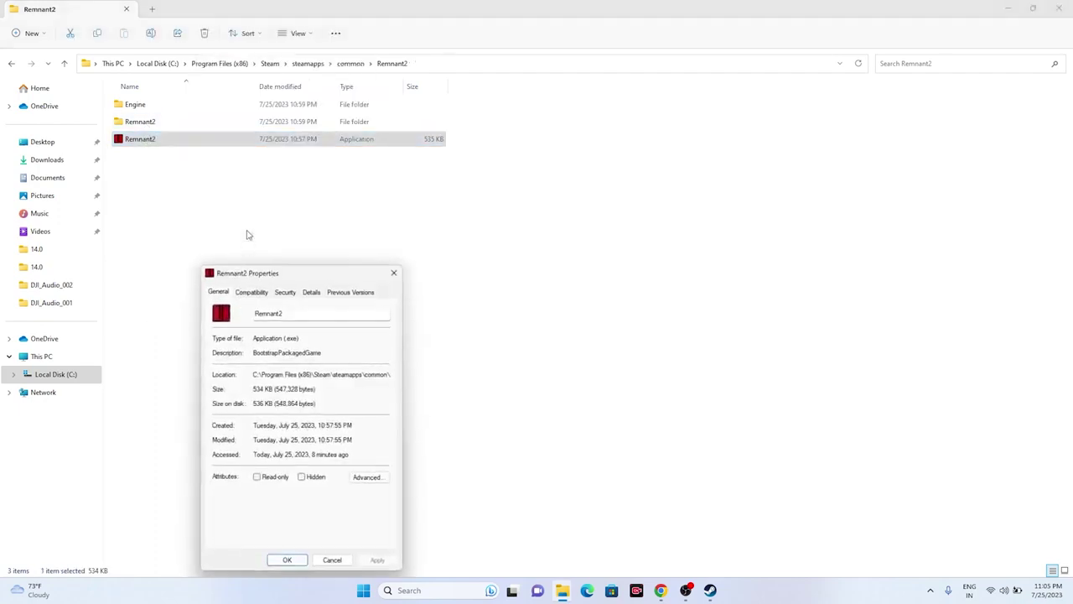
left_click(252, 292)
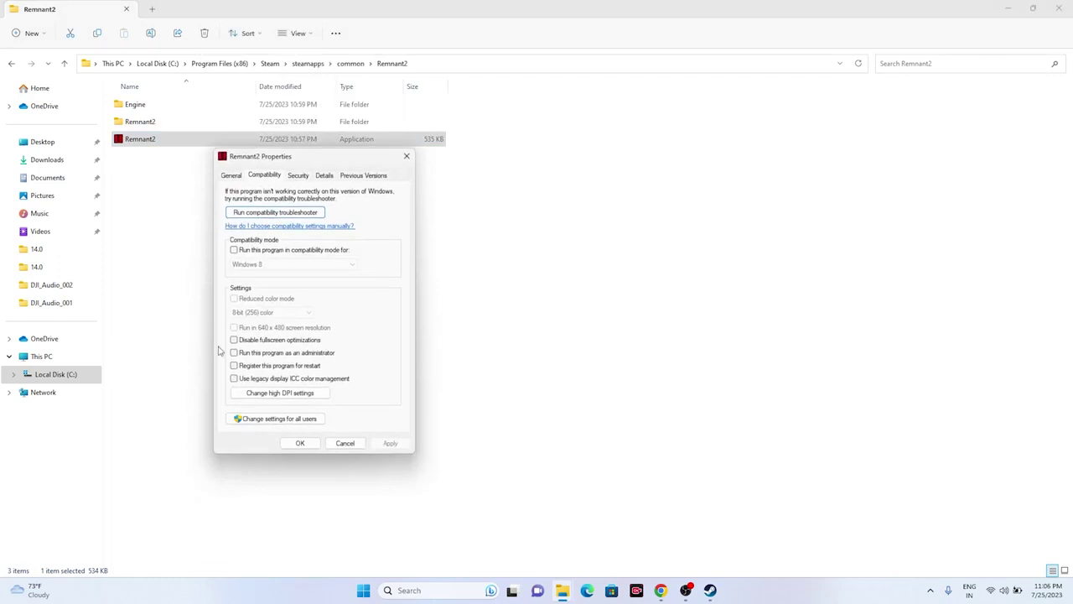
left_click(234, 353)
left_click(301, 442)
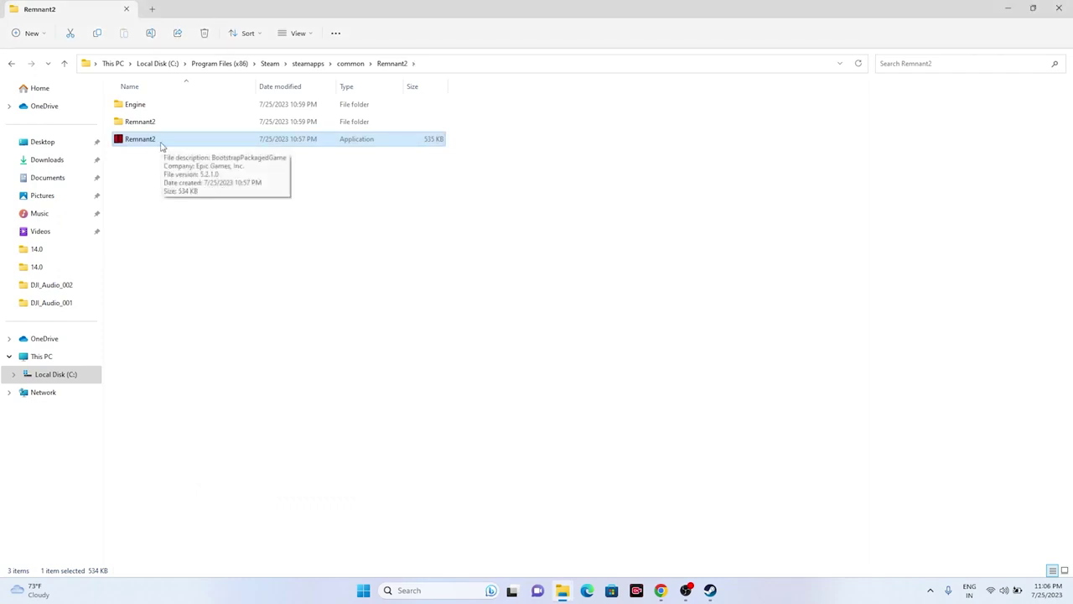
left_click(213, 285)
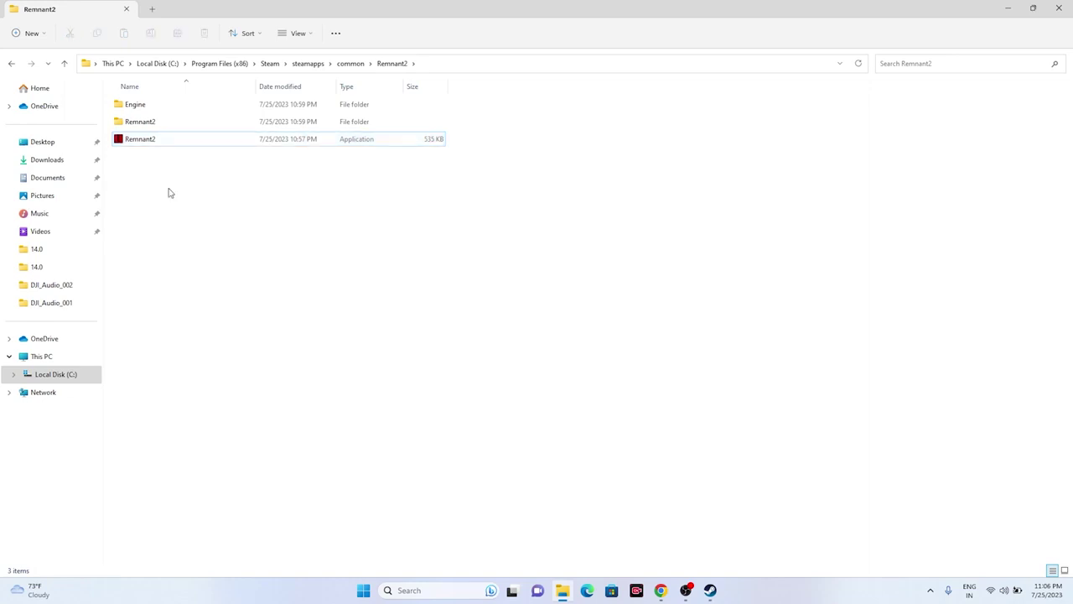
left_click(160, 144)
right_click(156, 146)
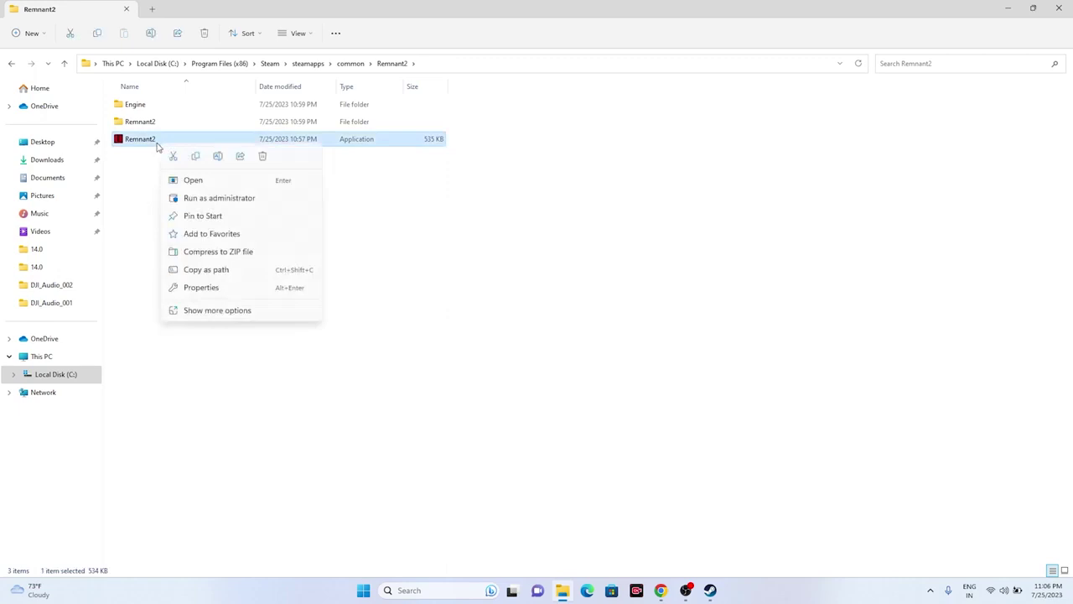
left_click(213, 310)
left_click(245, 282)
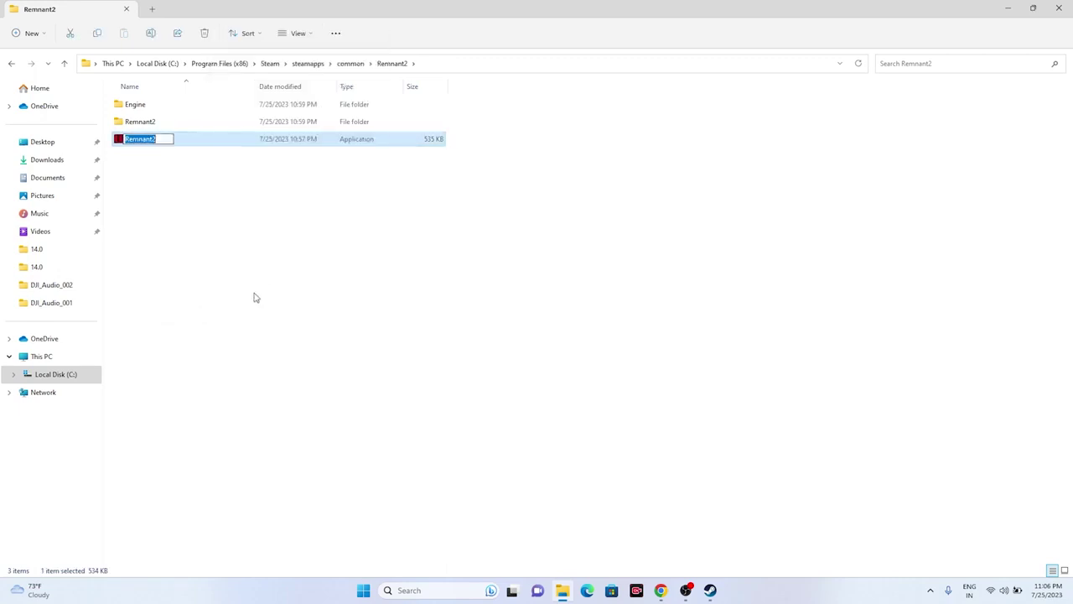
left_click(203, 230)
Open the compatibility settings in the Remnant2 application's properties.
right_click(165, 144)
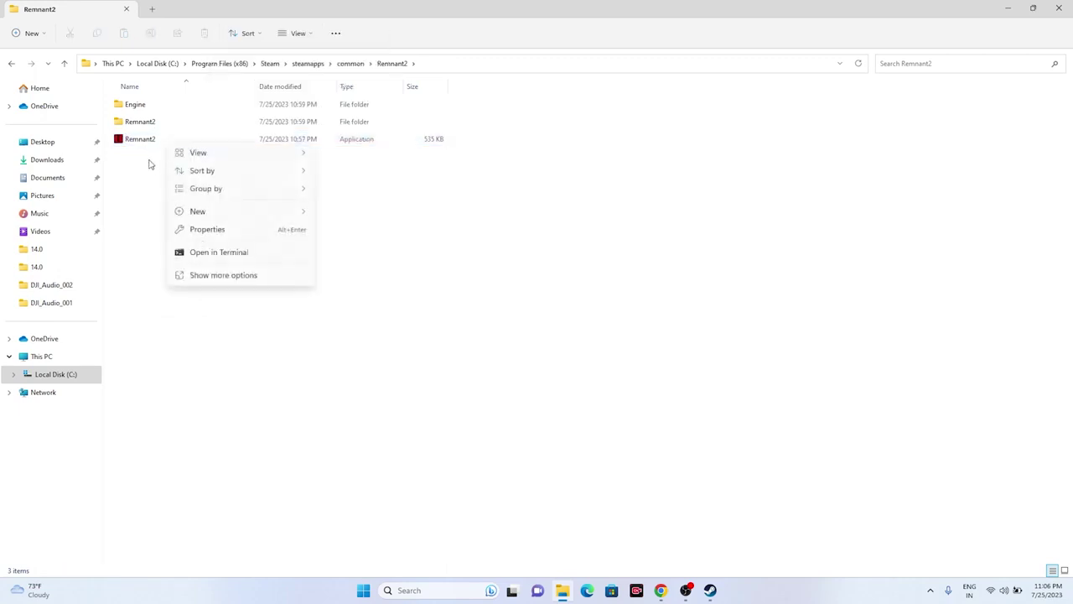
left_click(149, 142)
right_click(150, 141)
left_click(213, 310)
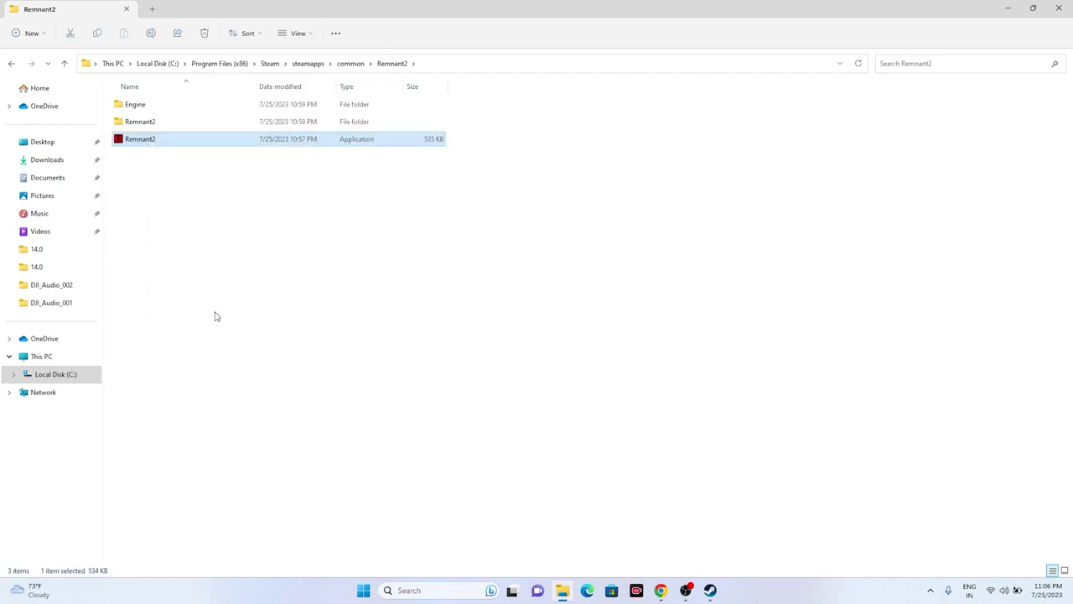
left_click(262, 303)
left_click(271, 292)
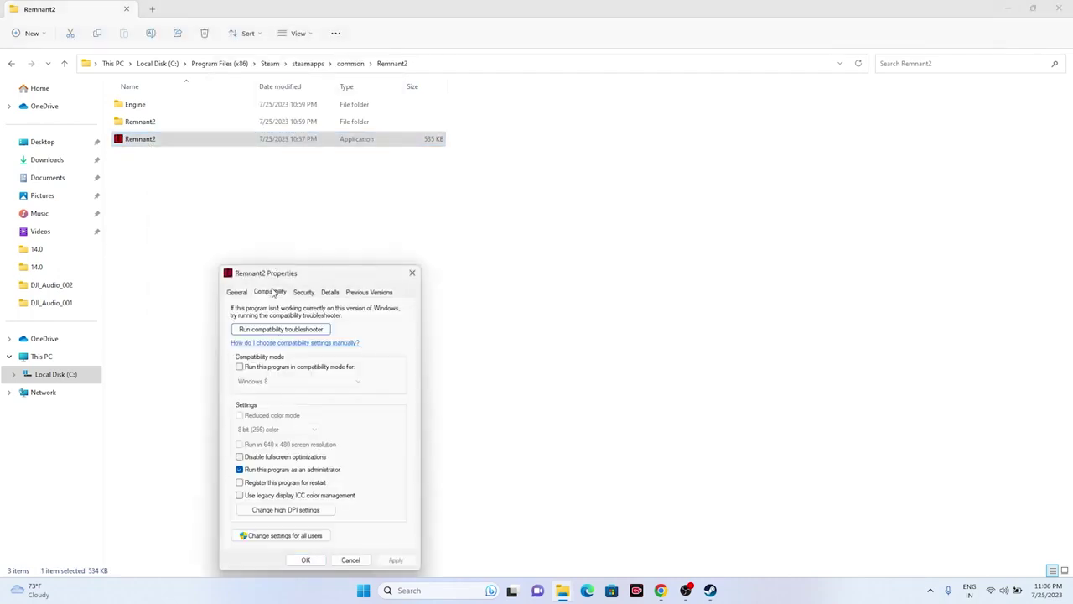
left_click_drag(328, 279, 445, 213)
Set the Remnant2 application to run in compatibility mode for Windows 8, then apply and confirm the change.
left_click(355, 299)
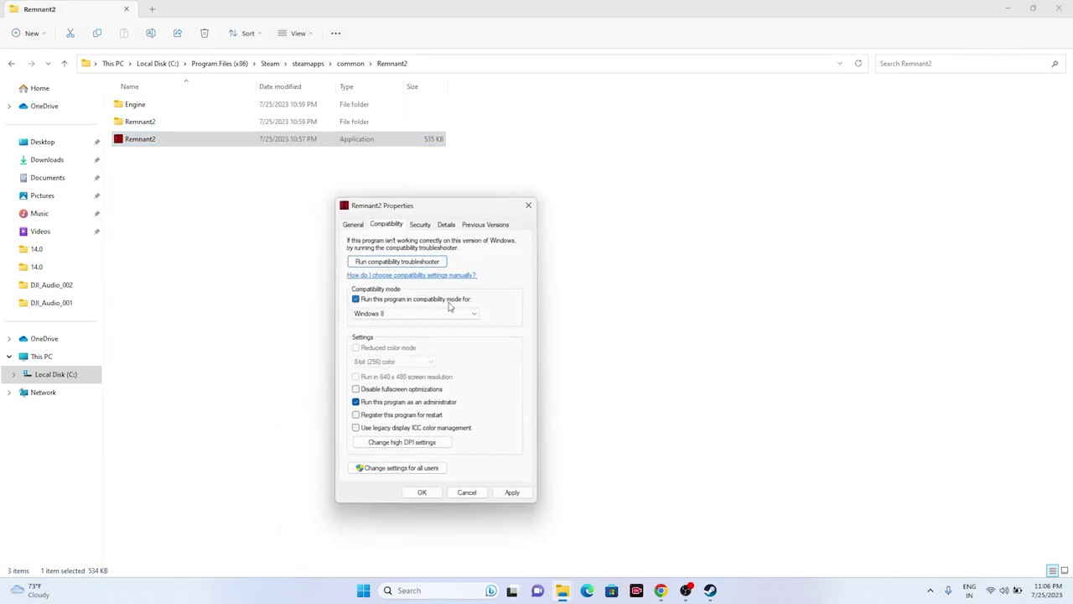
left_click(407, 313)
left_click(389, 345)
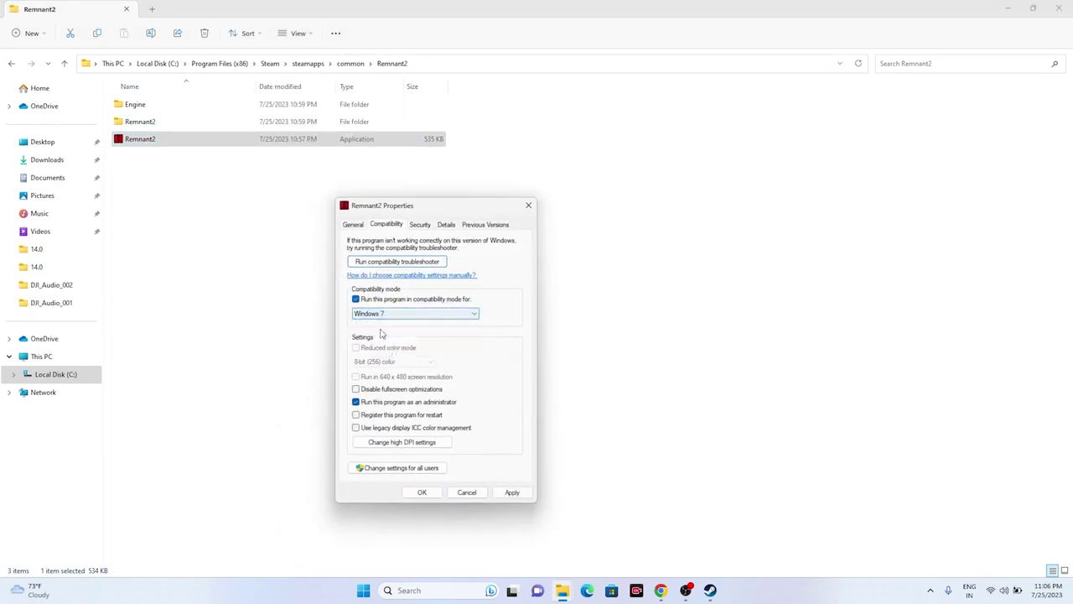
left_click(379, 313)
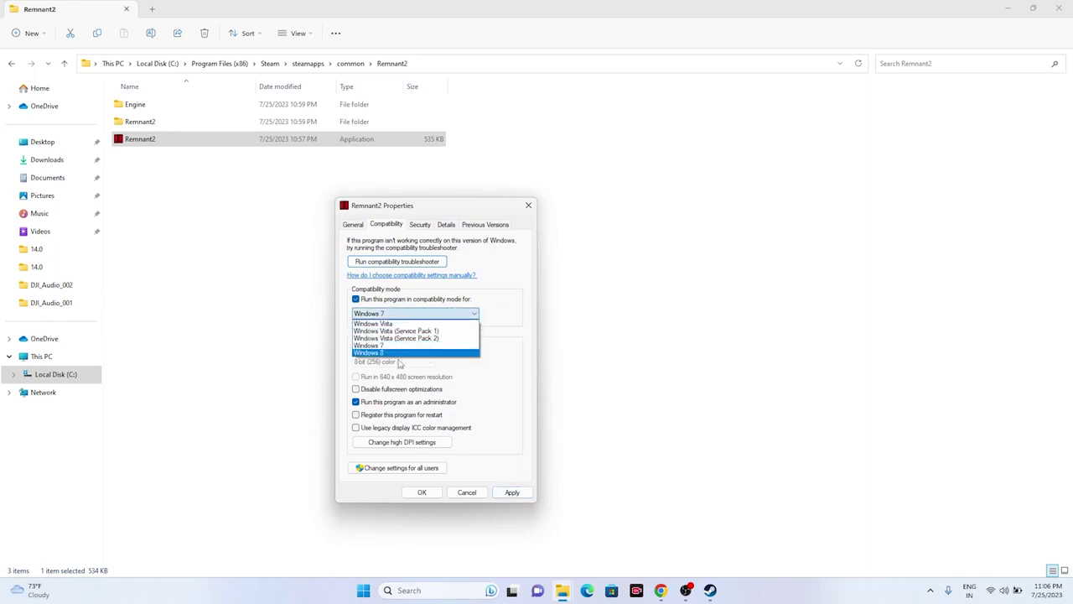
left_click(399, 356)
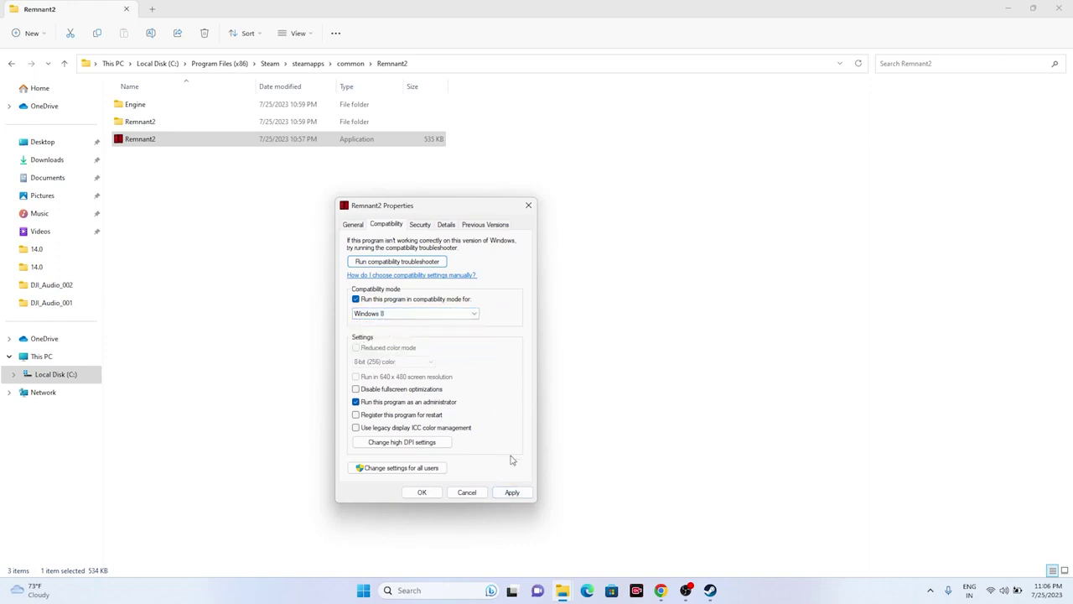
left_click(512, 492)
left_click(422, 492)
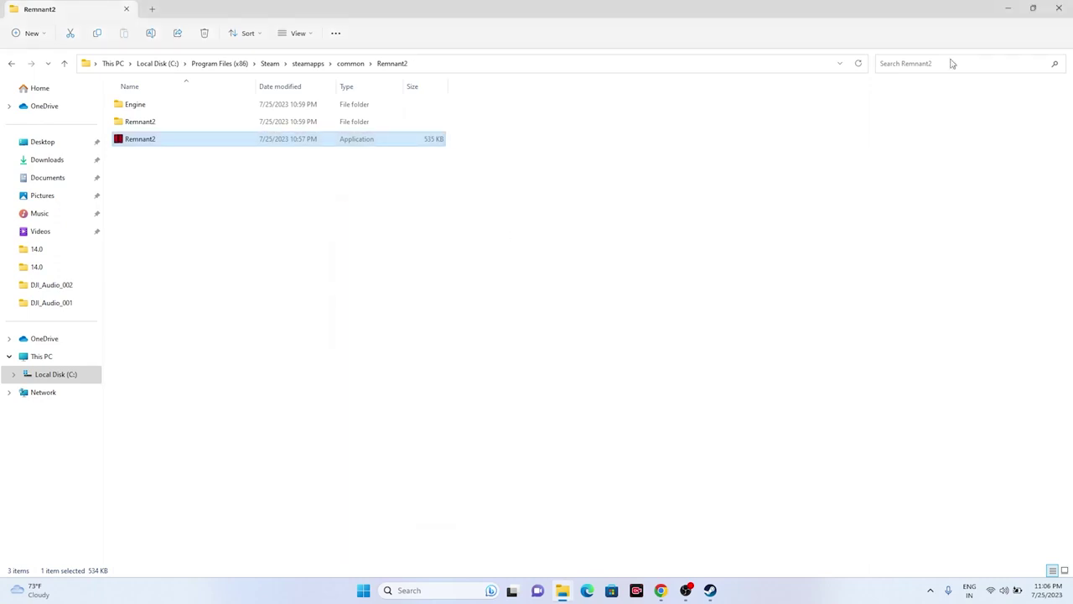
Close File Explorer and the Remnant 2 properties window, and leave Steam minimized.
left_click(1062, 7)
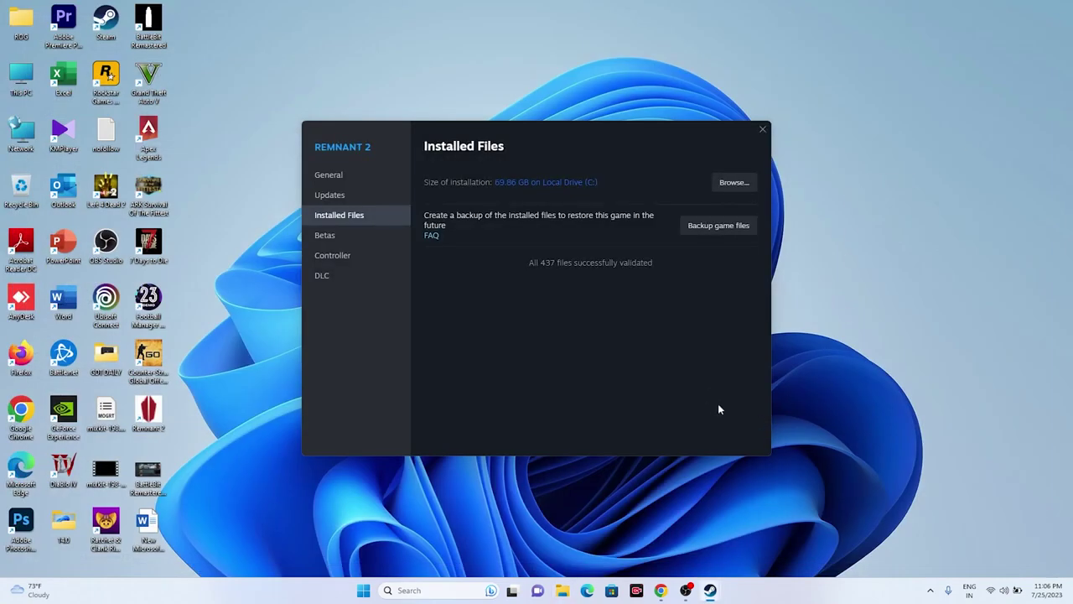
mouse_move(704, 590)
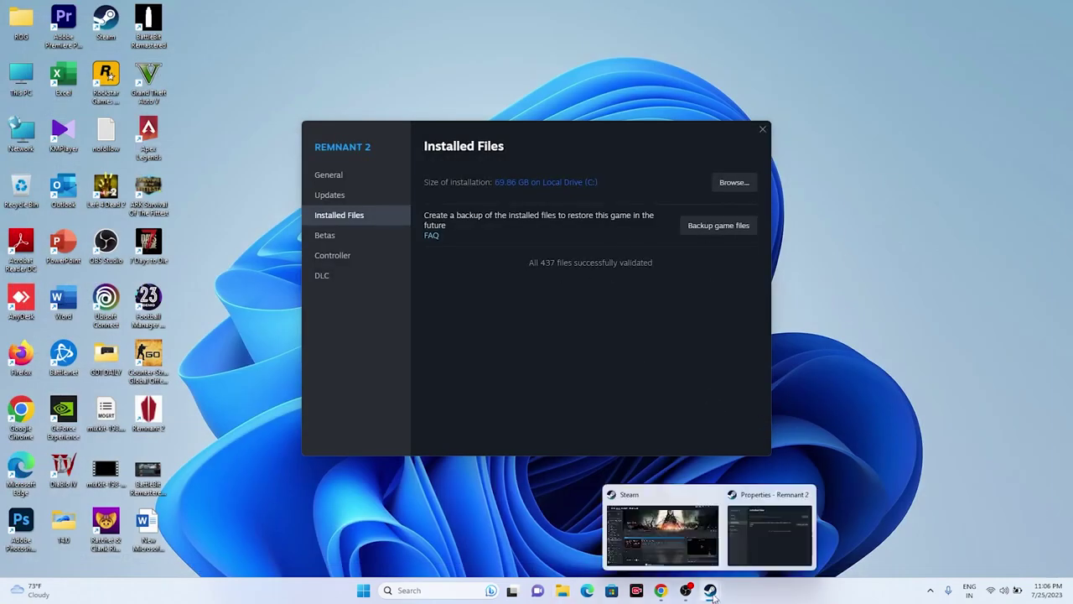
left_click(671, 557)
left_click(1028, 10)
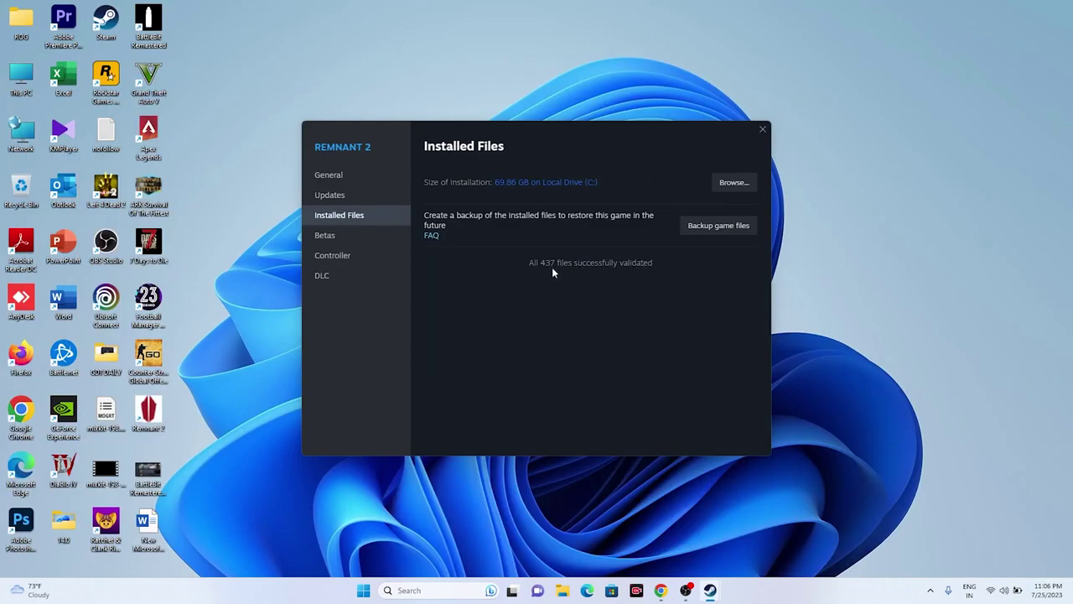
left_click(763, 129)
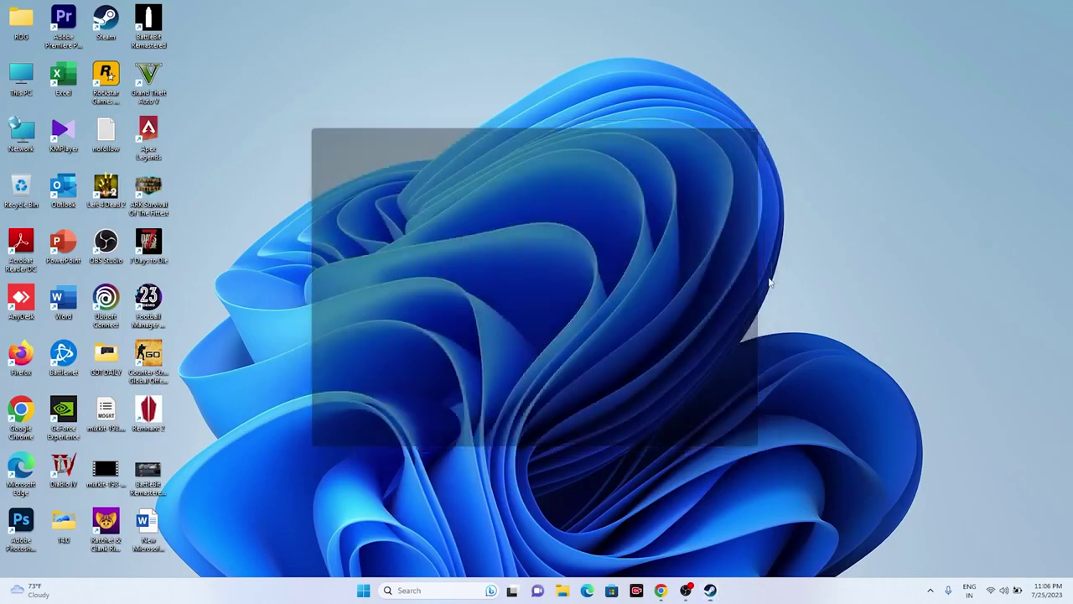
left_click(711, 589)
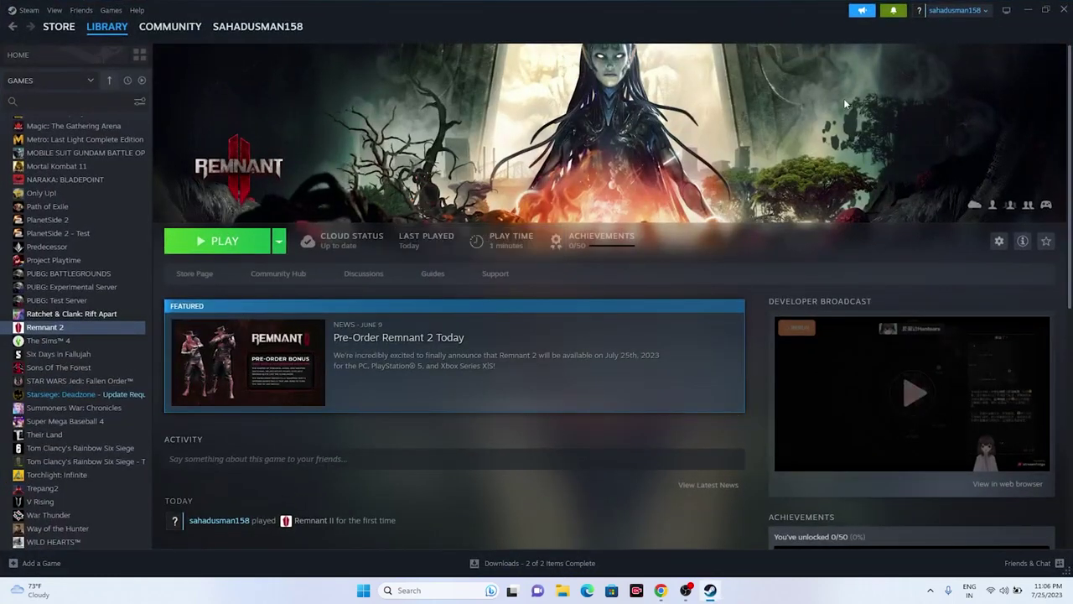
left_click(1029, 9)
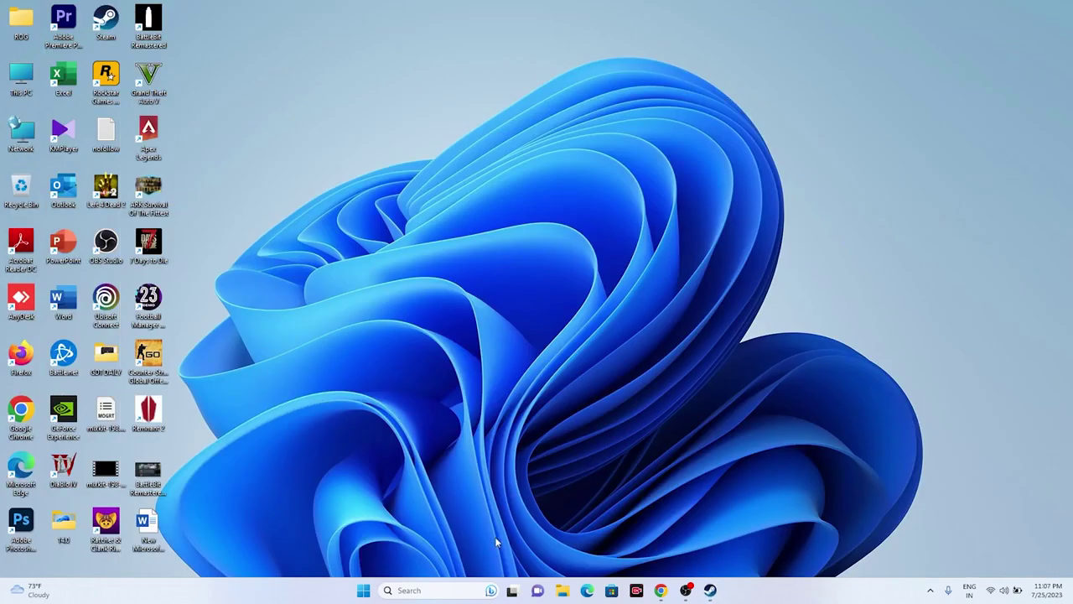
Check the Date & time page under Time & language in Windows Settings, then close Settings.
left_click(436, 590)
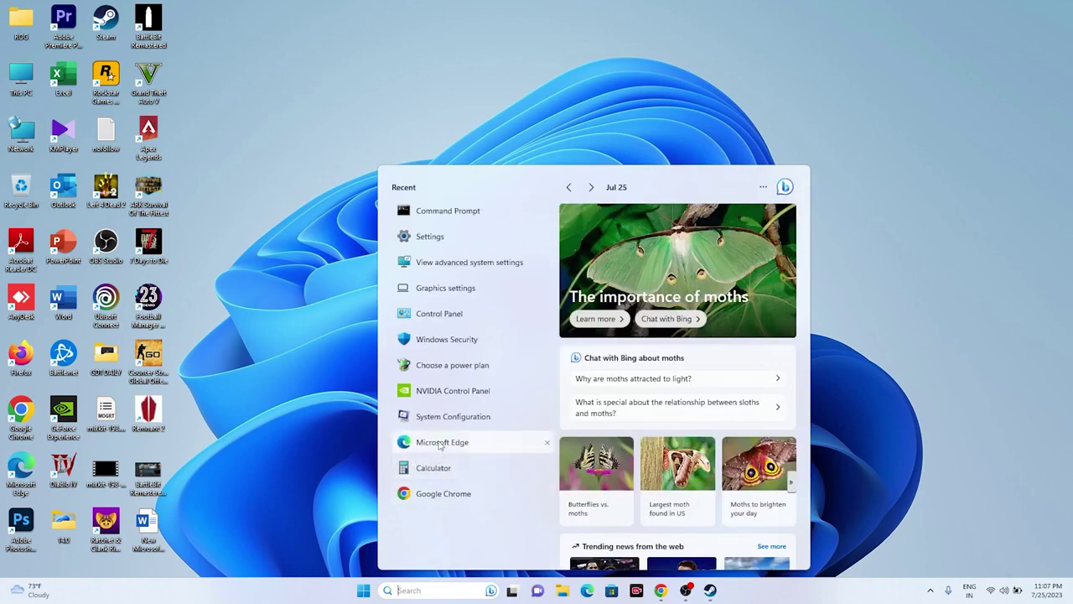
left_click(428, 235)
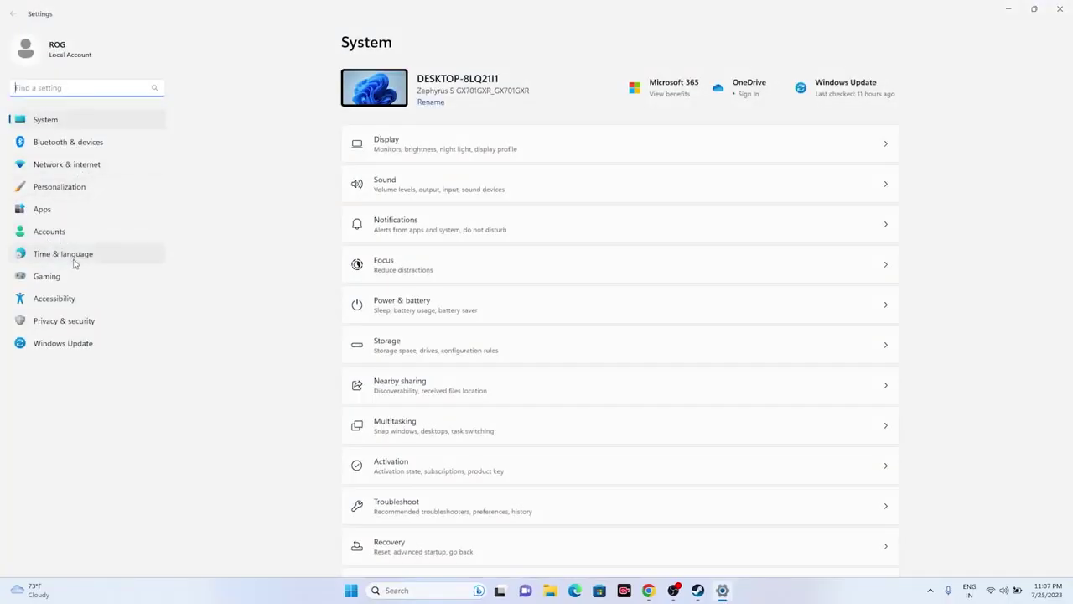
left_click(74, 263)
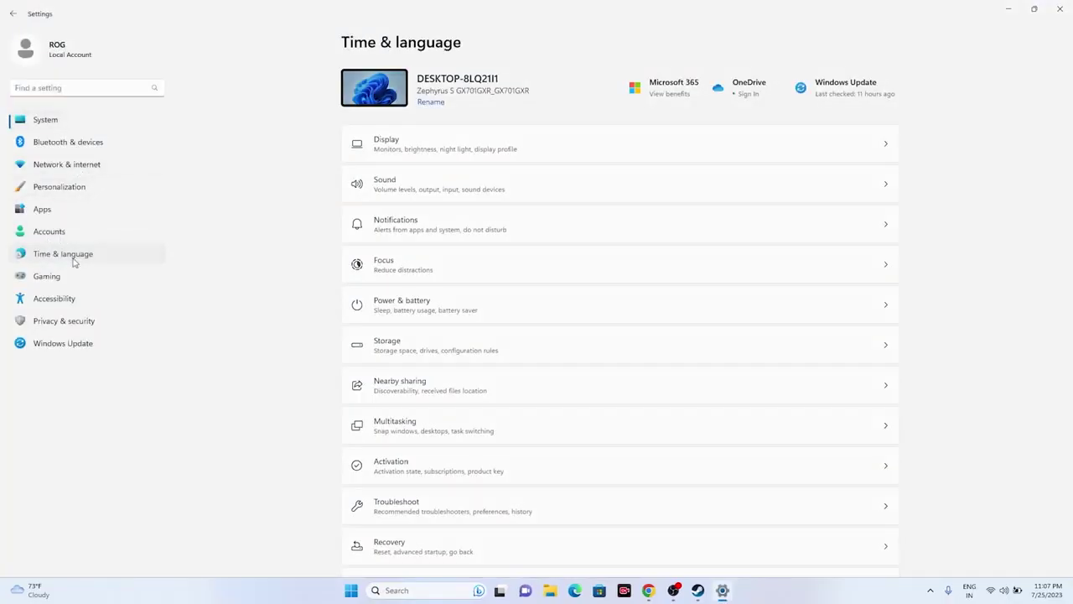
left_click(433, 143)
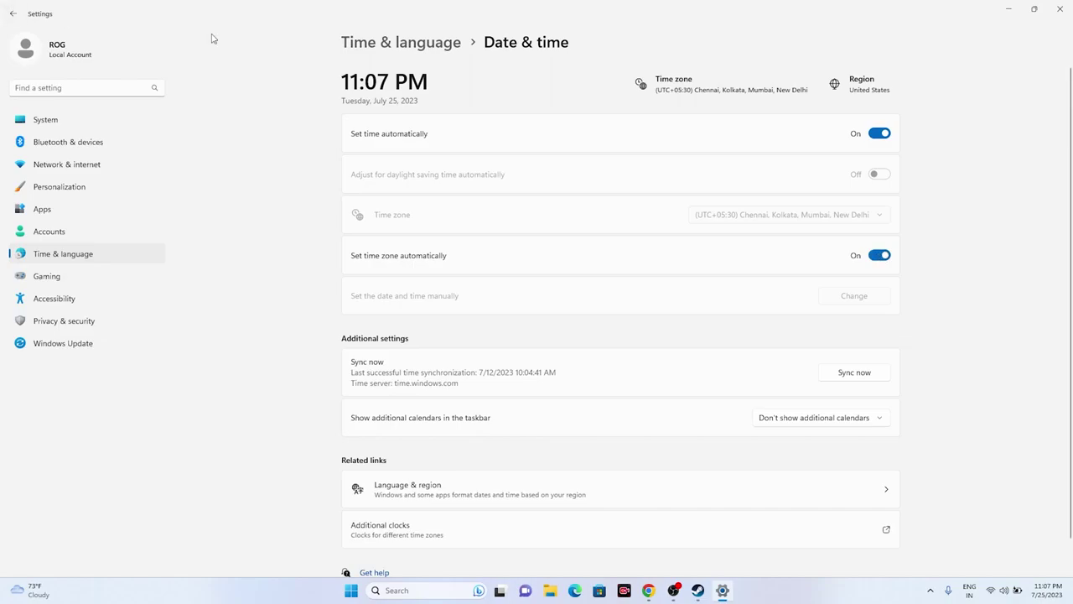
left_click(1060, 9)
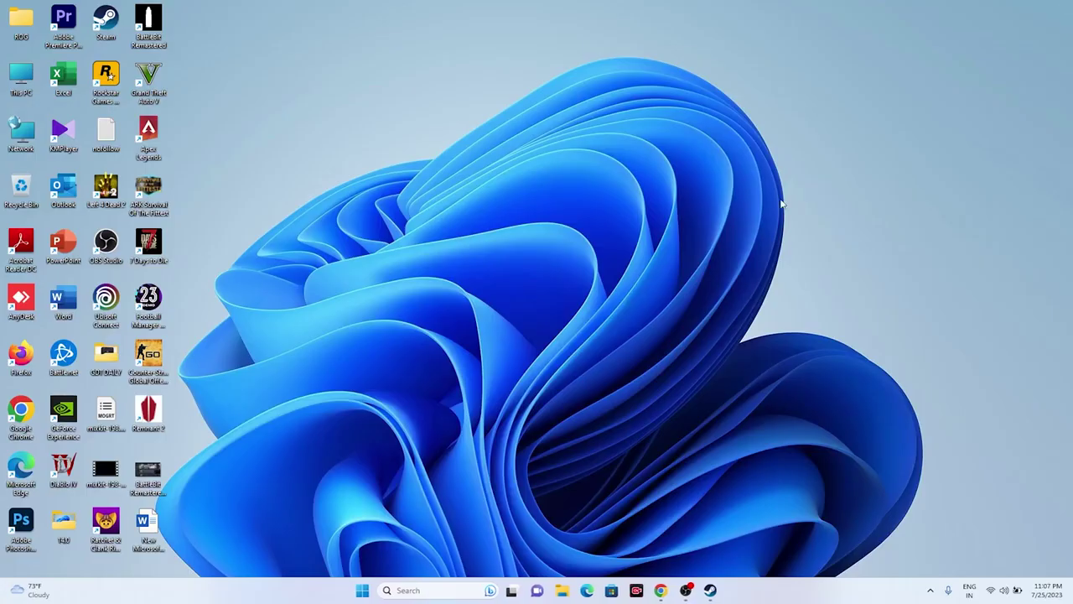
left_click(710, 591)
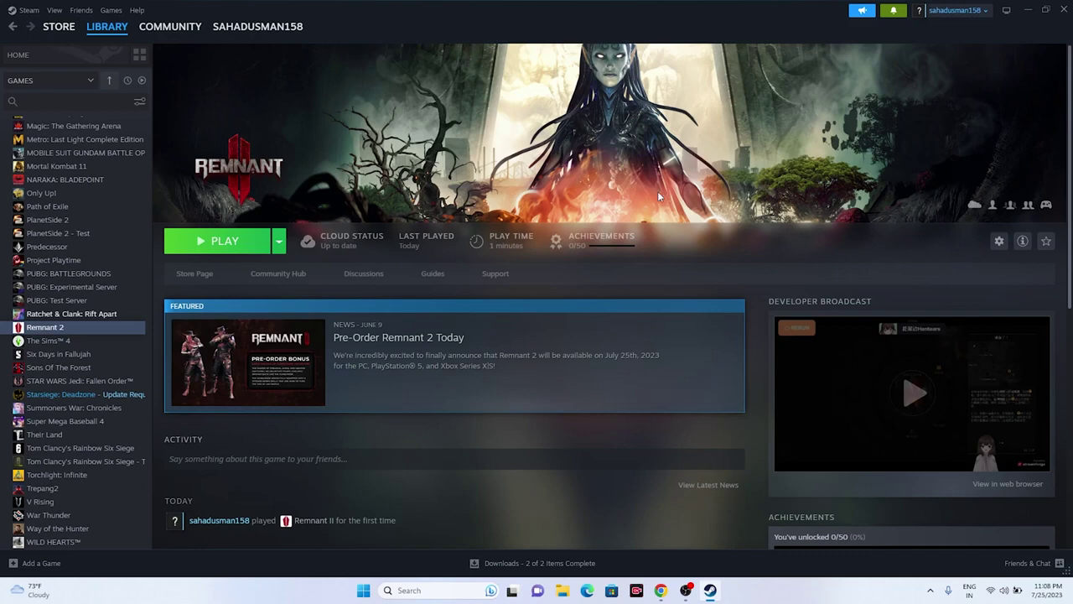
left_click(1029, 11)
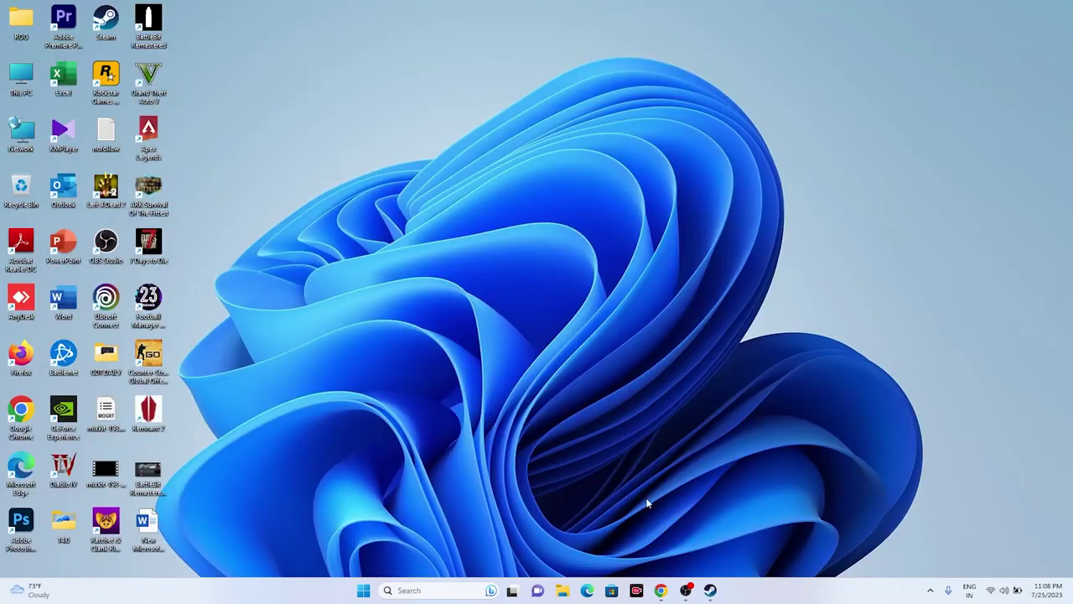
View the contents of the Documents folder in File Explorer, then close the window.
left_click(564, 591)
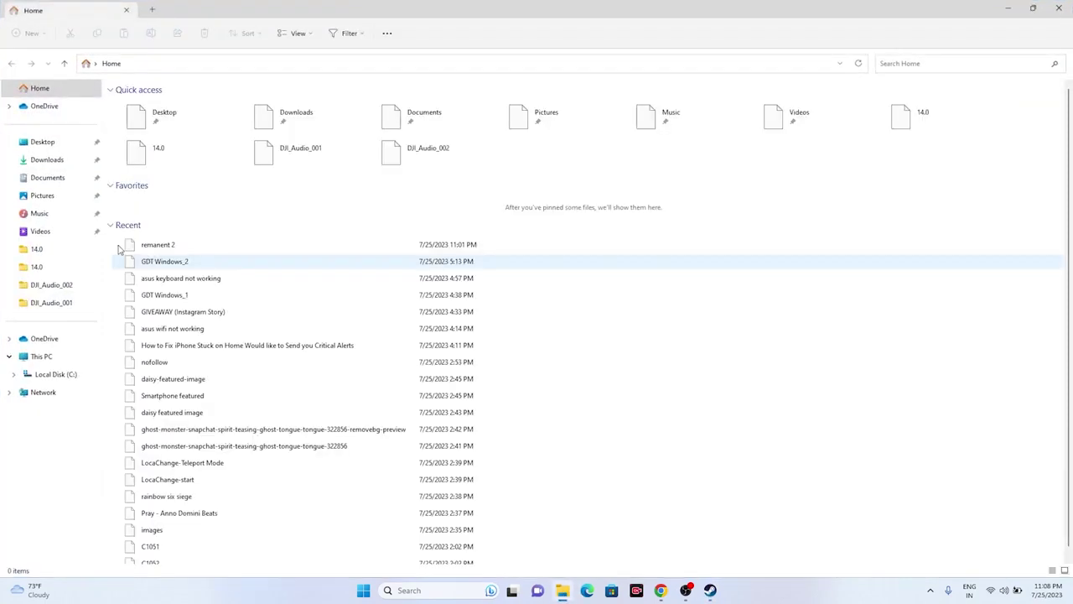
left_click(65, 357)
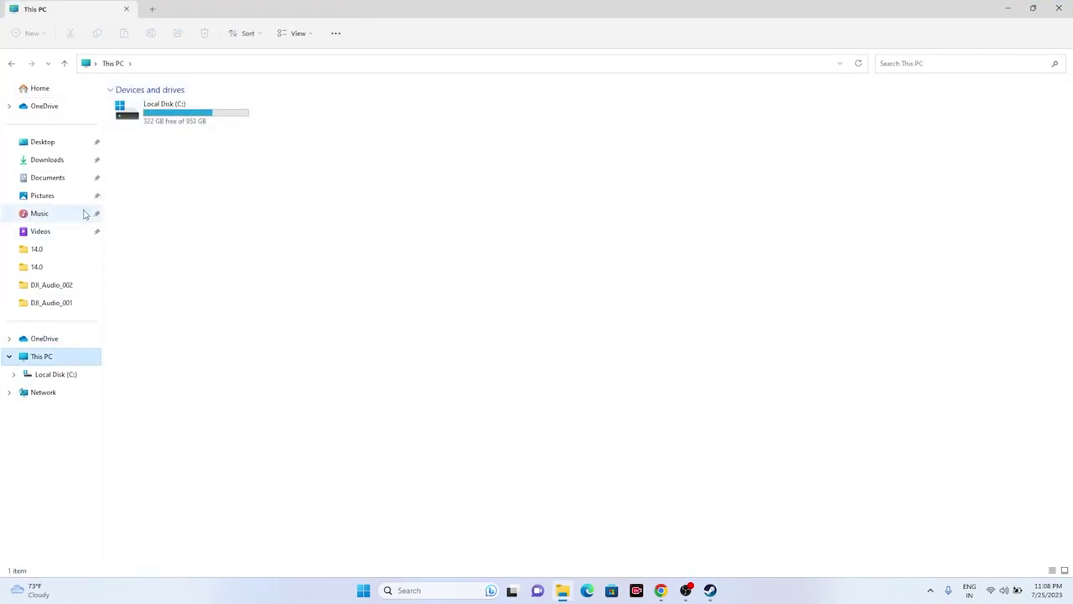
left_click(59, 163)
left_click(60, 178)
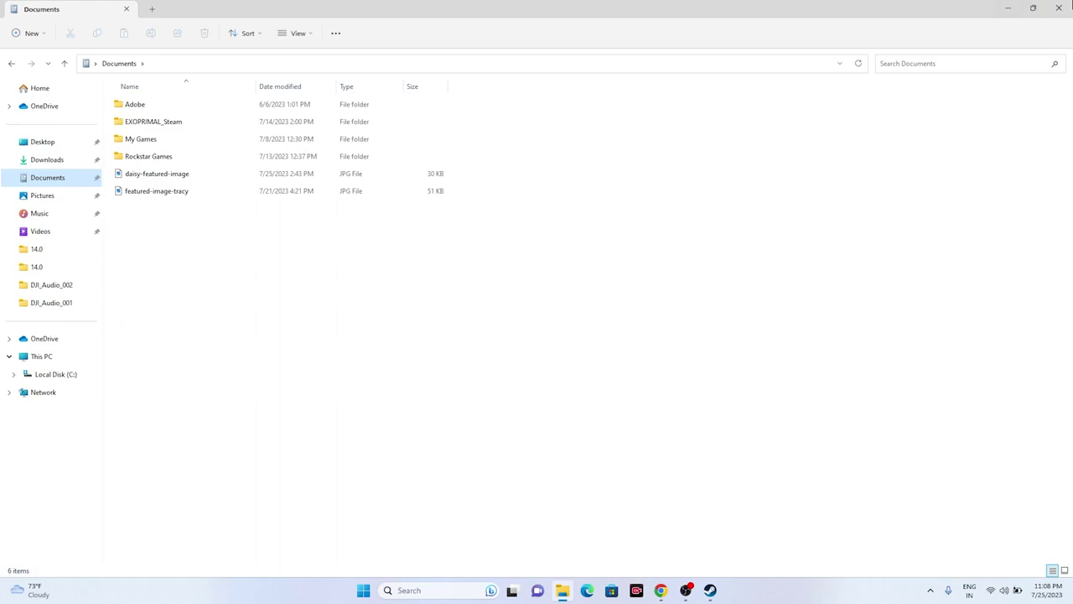
left_click(1058, 8)
left_click(662, 590)
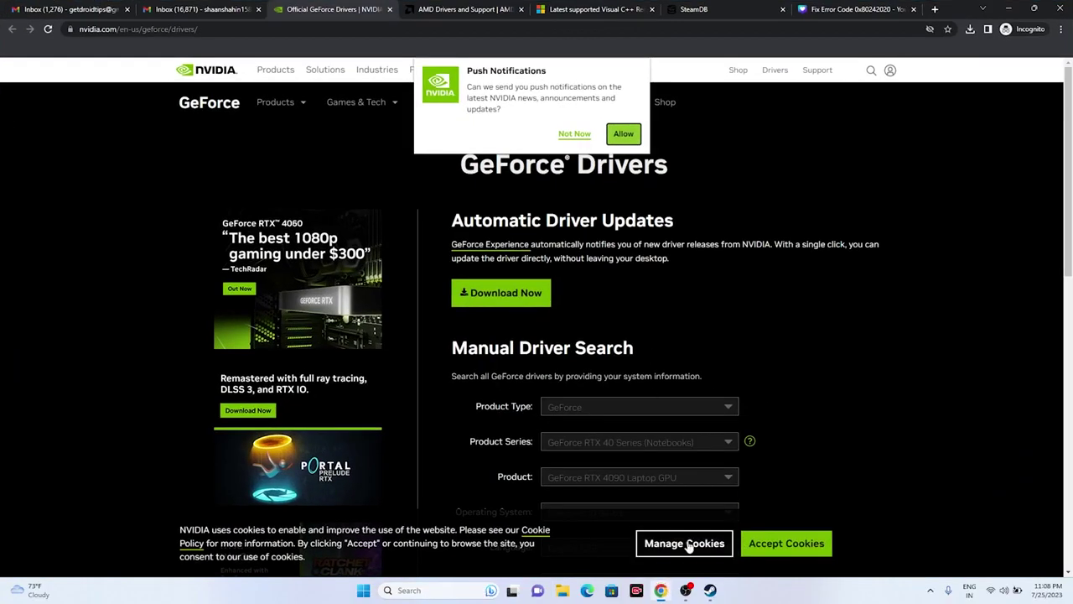
left_click(668, 591)
left_click(707, 592)
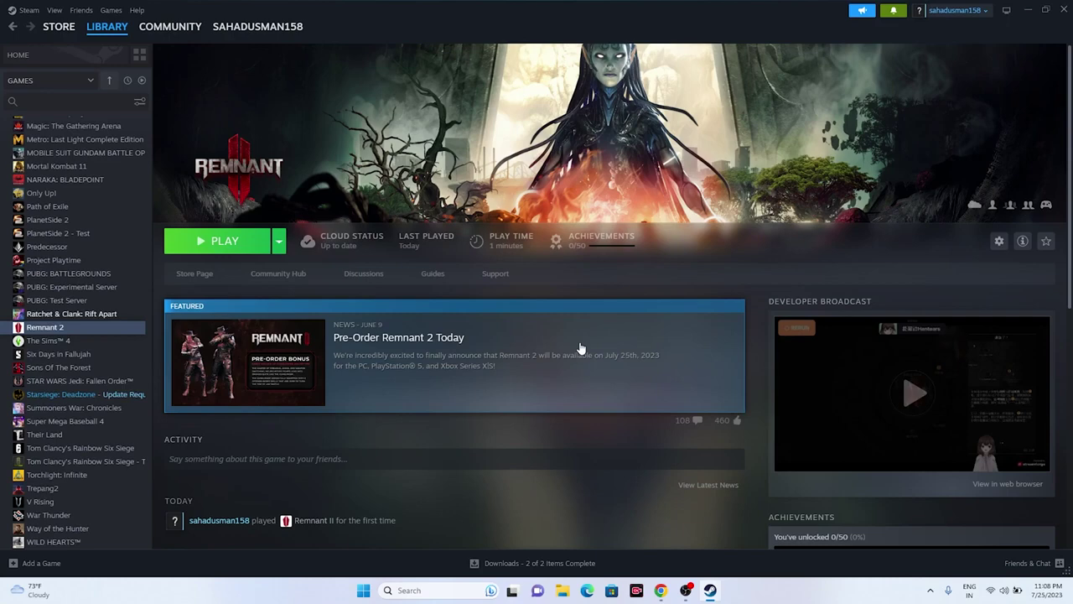
left_click(1025, 10)
Open Control Panel and go to the list of apps allowed through Windows Defender Firewall.
left_click(439, 595)
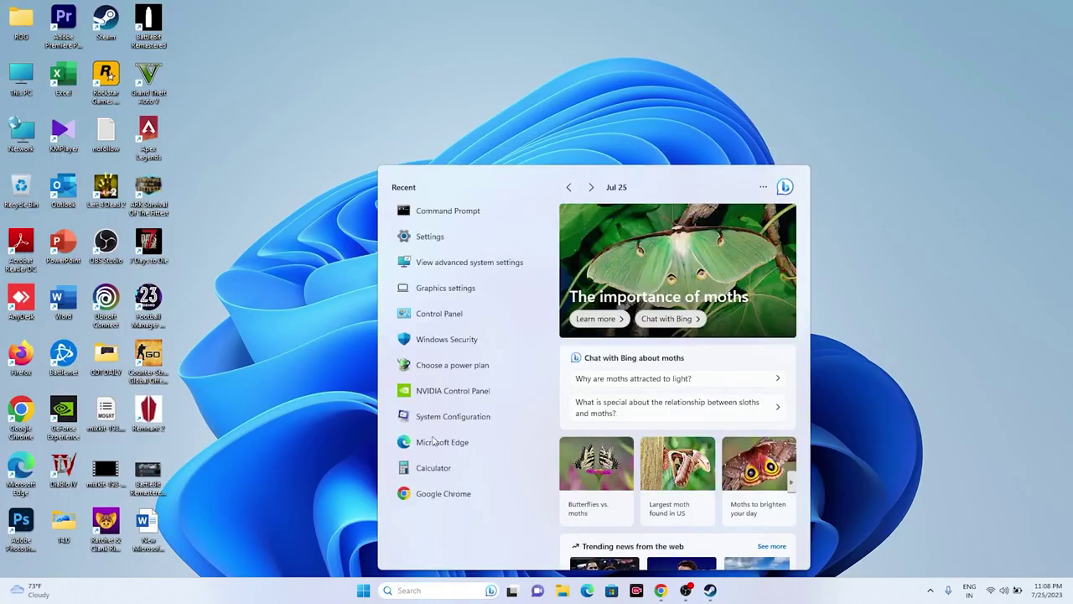
left_click(443, 313)
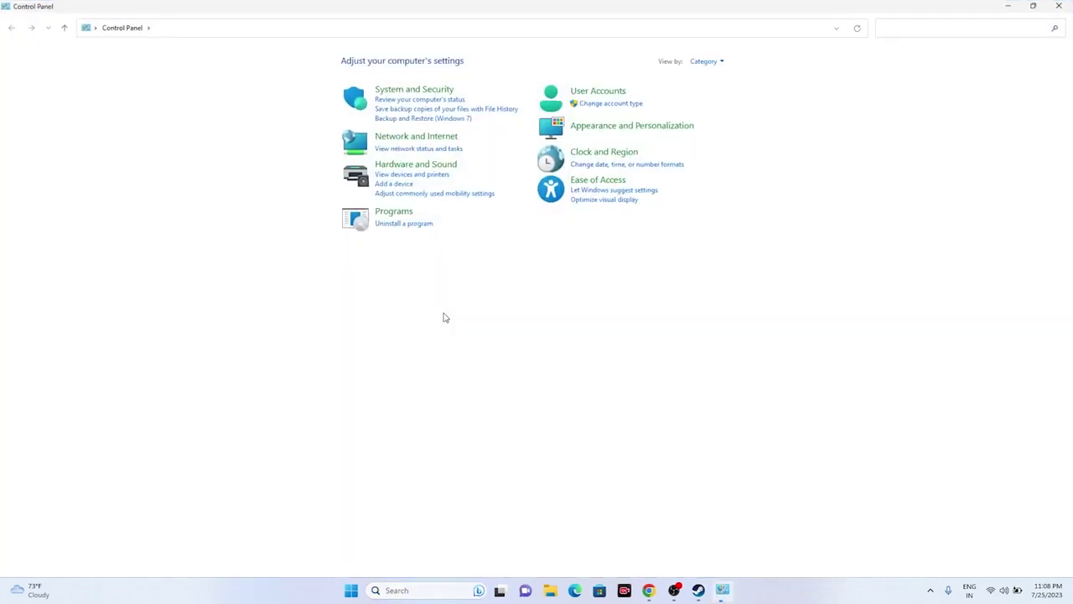
left_click(400, 91)
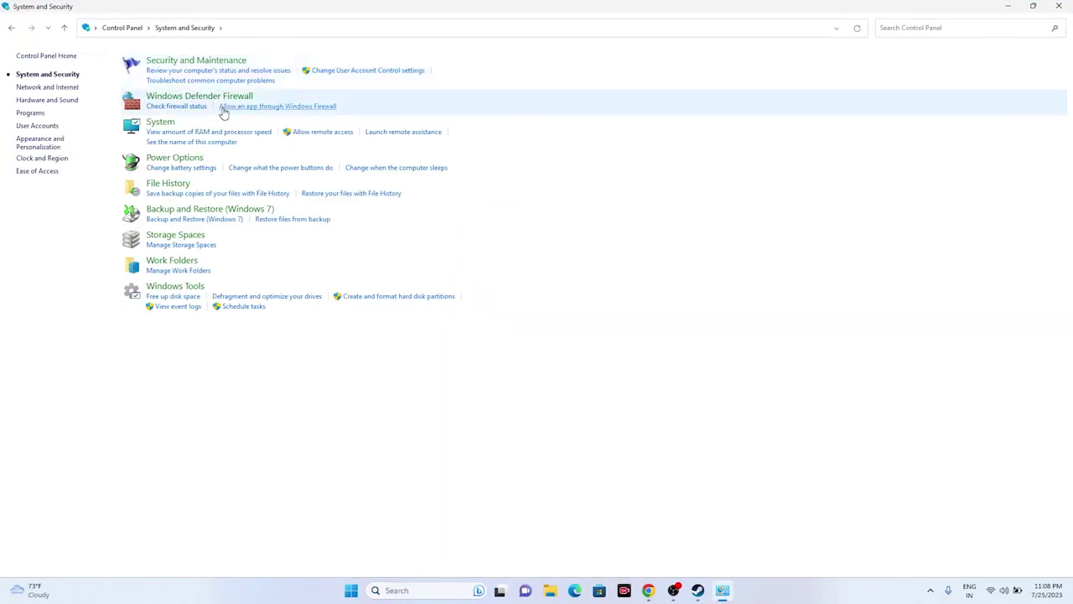
left_click(193, 97)
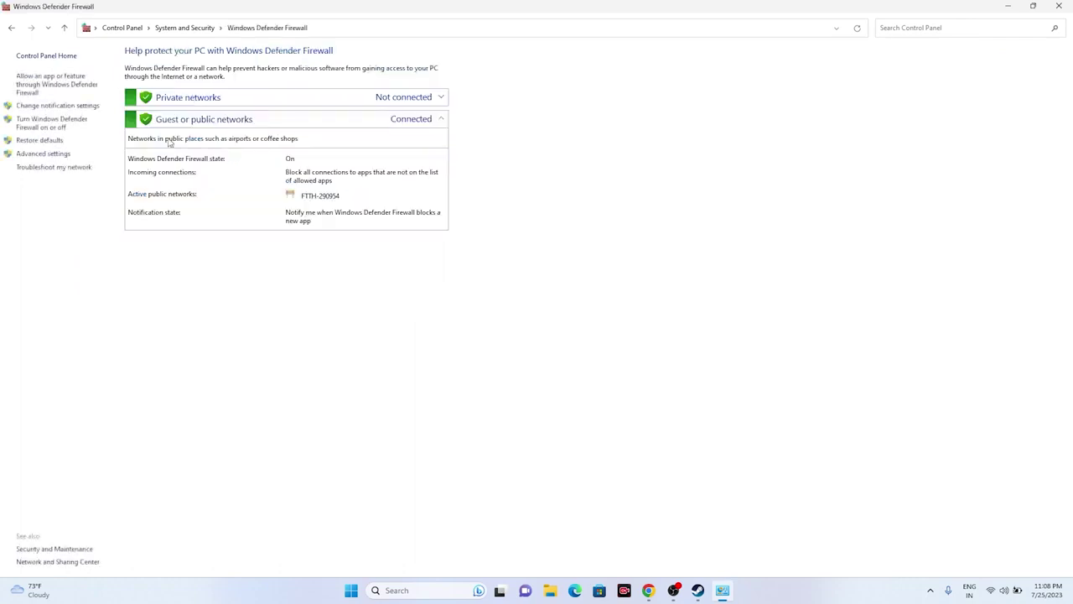
left_click(28, 84)
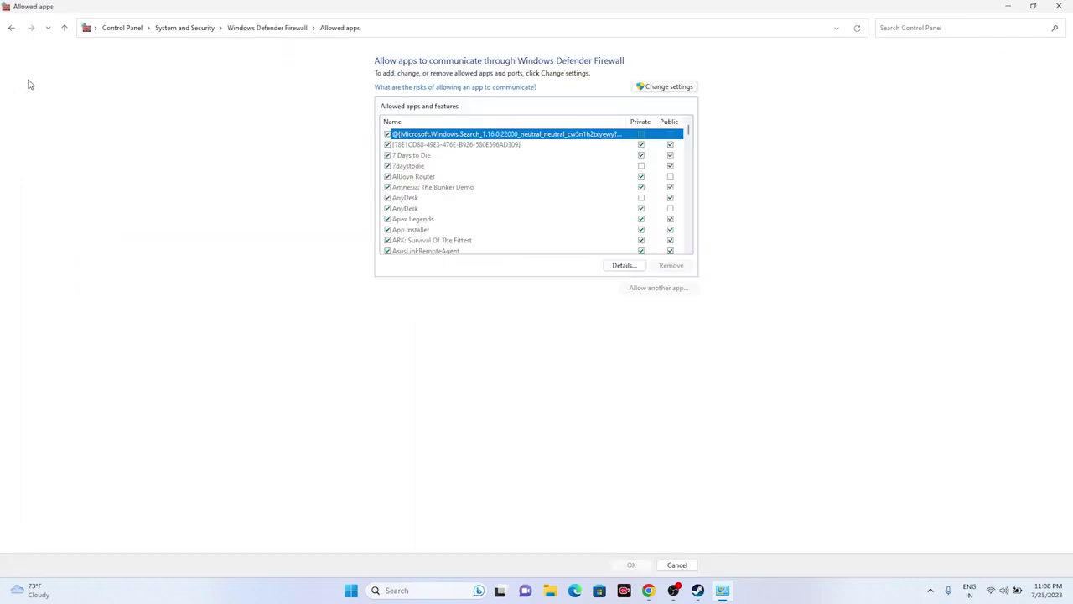
Locate Remnant 2 in the list of allowed apps and features and unlock the list for changes.
scroll(487, 193, "down", 10)
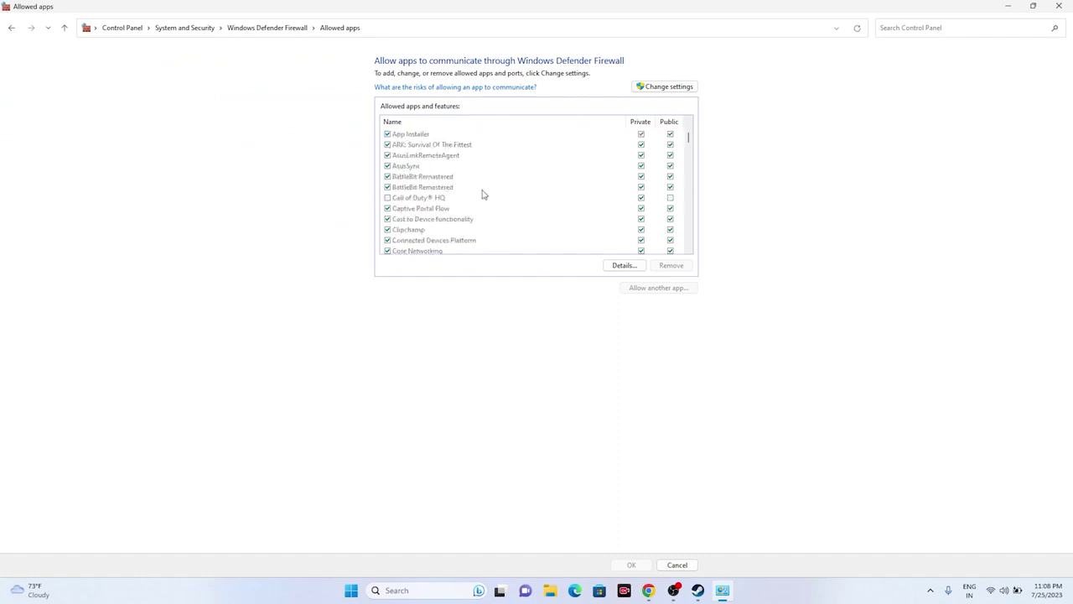
scroll(482, 192, "down", 15)
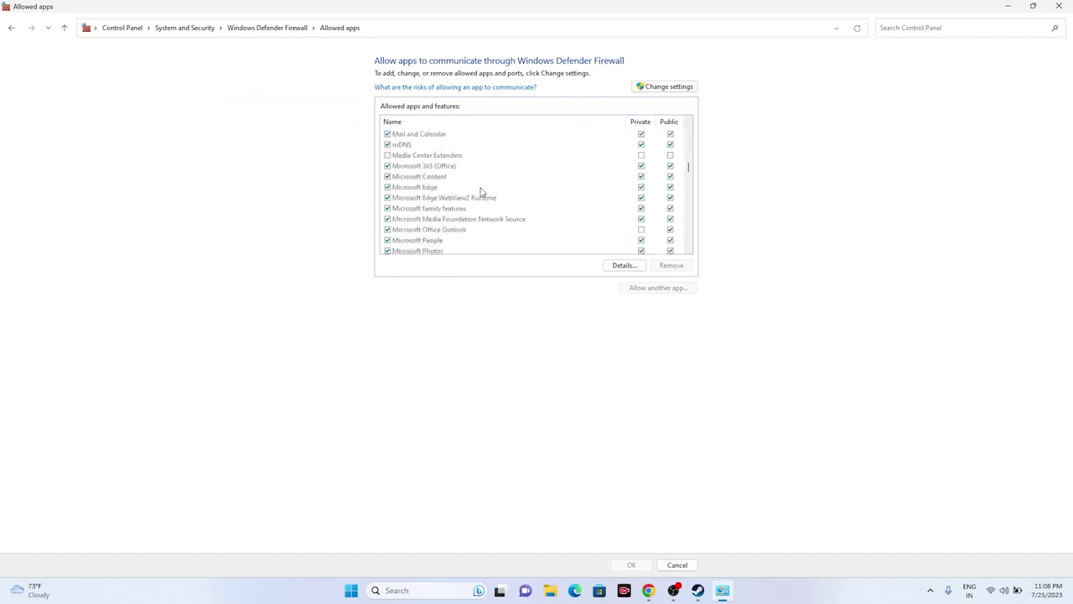
scroll(482, 192, "down", 3)
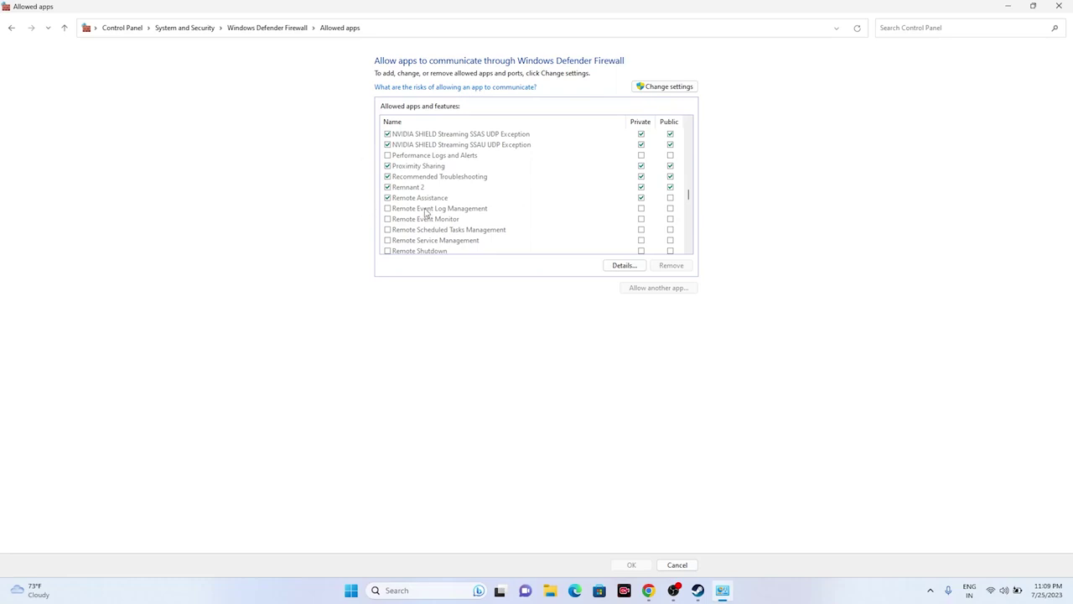
left_click(659, 90)
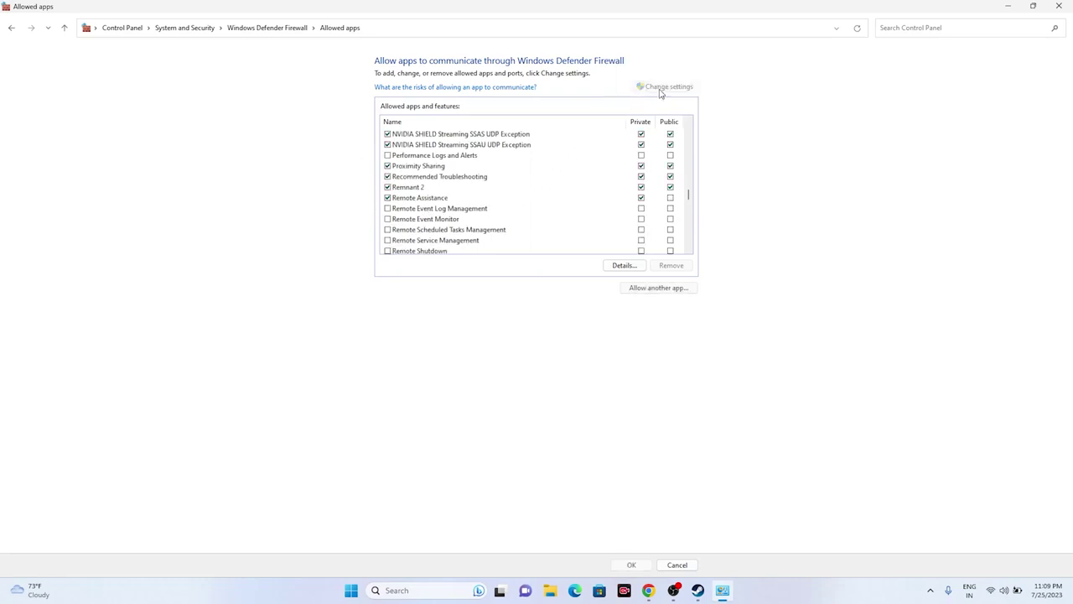
Start allowing another app through the firewall and browse to the Steam folder in C:\Program Files (x86).
left_click(659, 287)
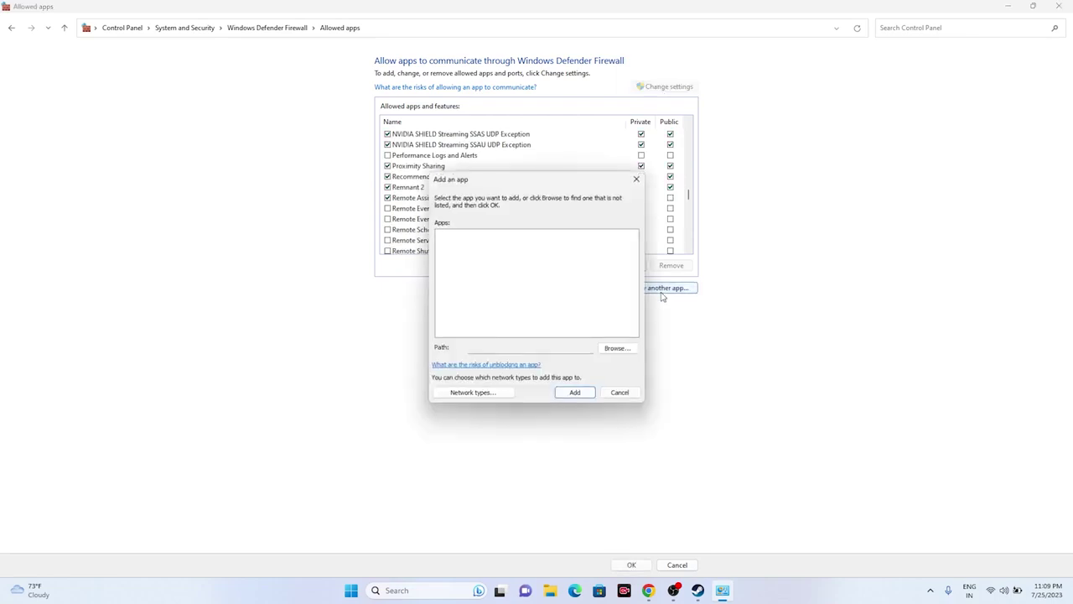
left_click(621, 355)
left_click(476, 409)
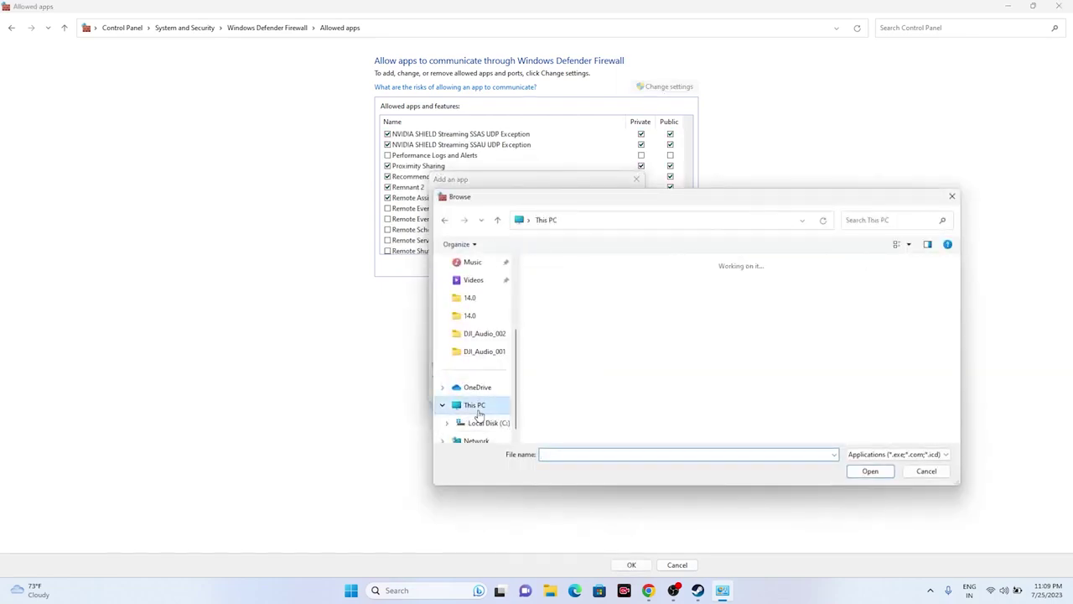
double_click(611, 296)
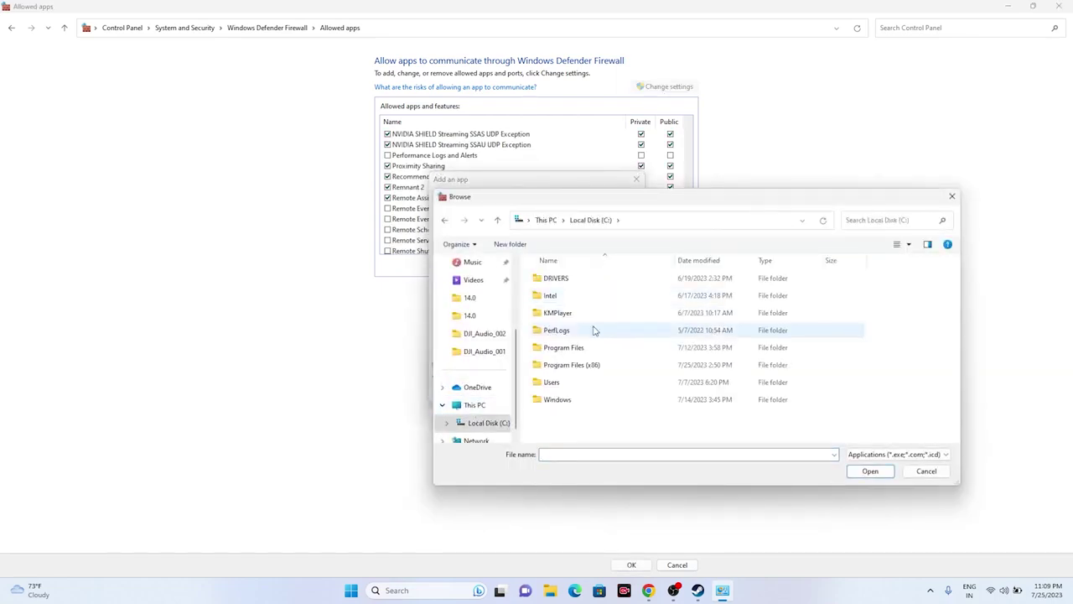
double_click(577, 366)
scroll(576, 360, "down", 5)
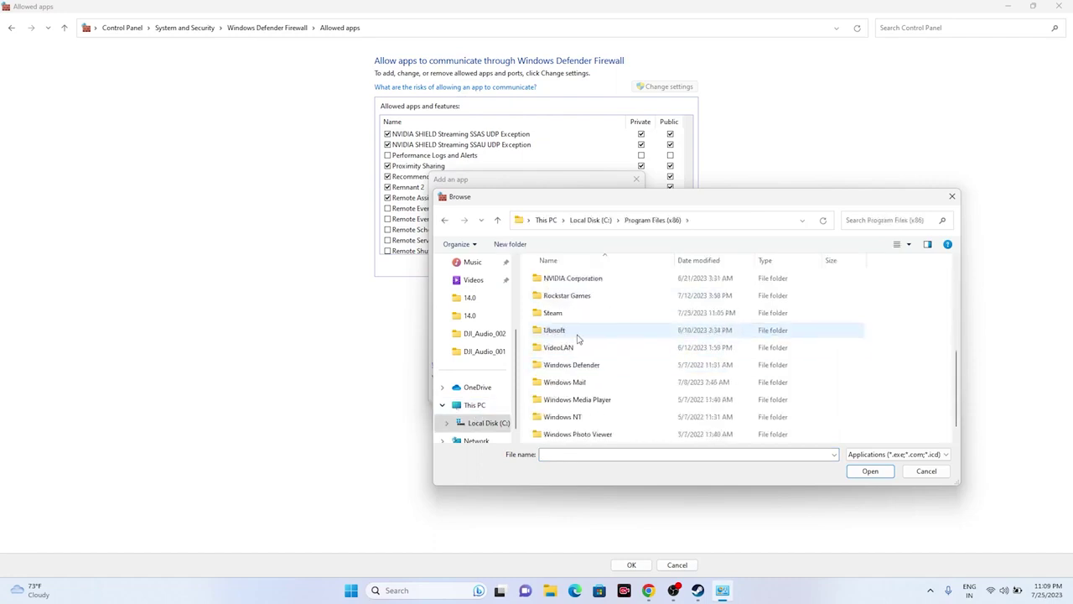
left_click(571, 317)
double_click(571, 317)
Select the Remnant2 application from steamapps\common\Remnant2 as the app to allow.
scroll(570, 319, "down", 3)
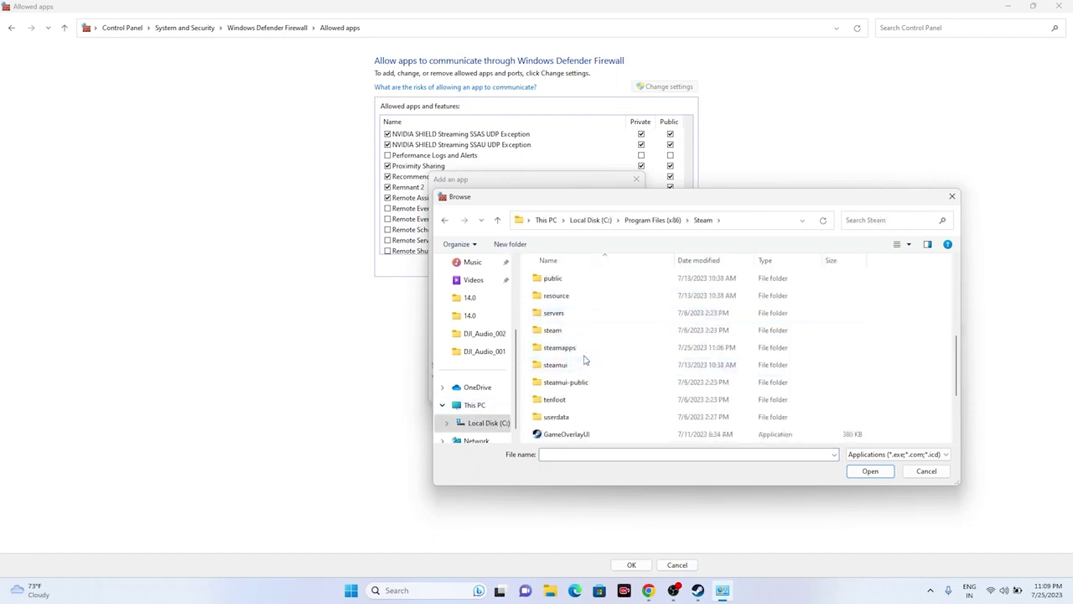
double_click(583, 357)
double_click(557, 278)
scroll(578, 319, "down", 5)
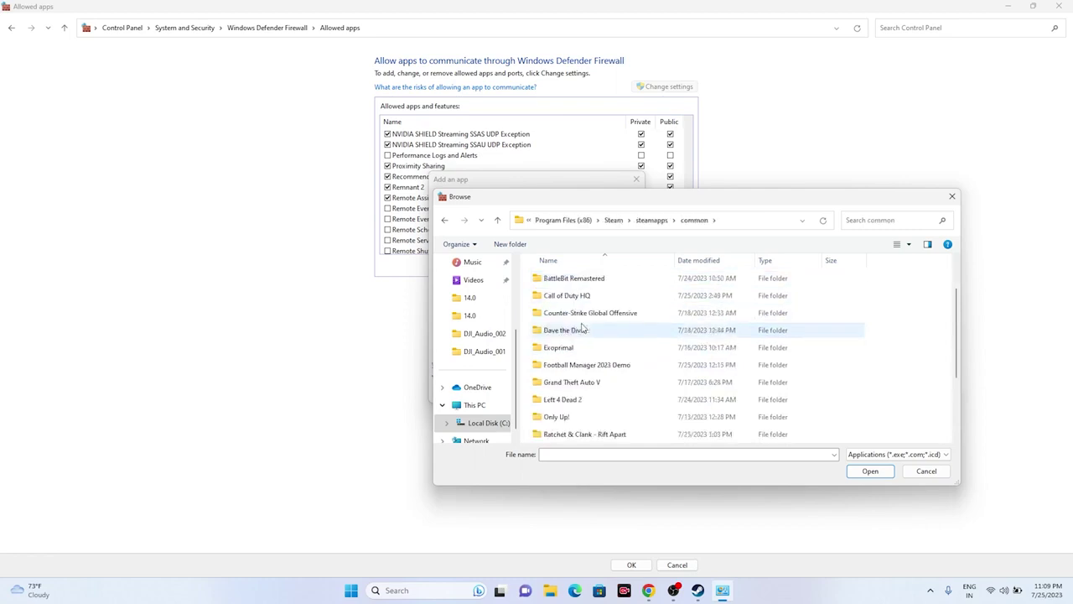
double_click(575, 349)
left_click(575, 314)
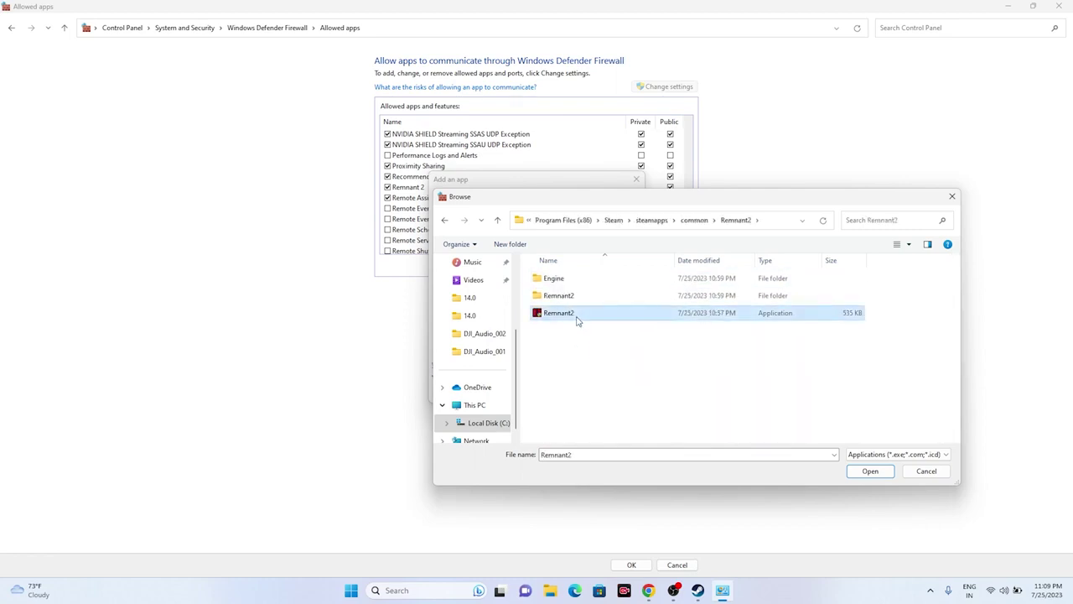
left_click(869, 471)
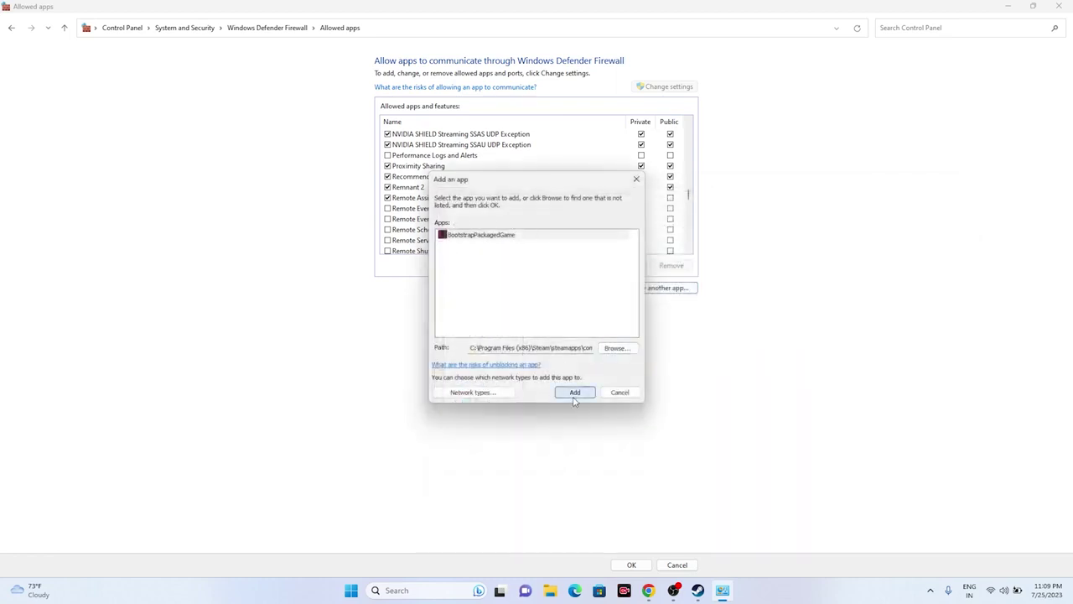
Try to add the selected game to the allowed apps, then close the Add an app dialog and the Allowed apps window.
left_click(576, 391)
left_click(624, 334)
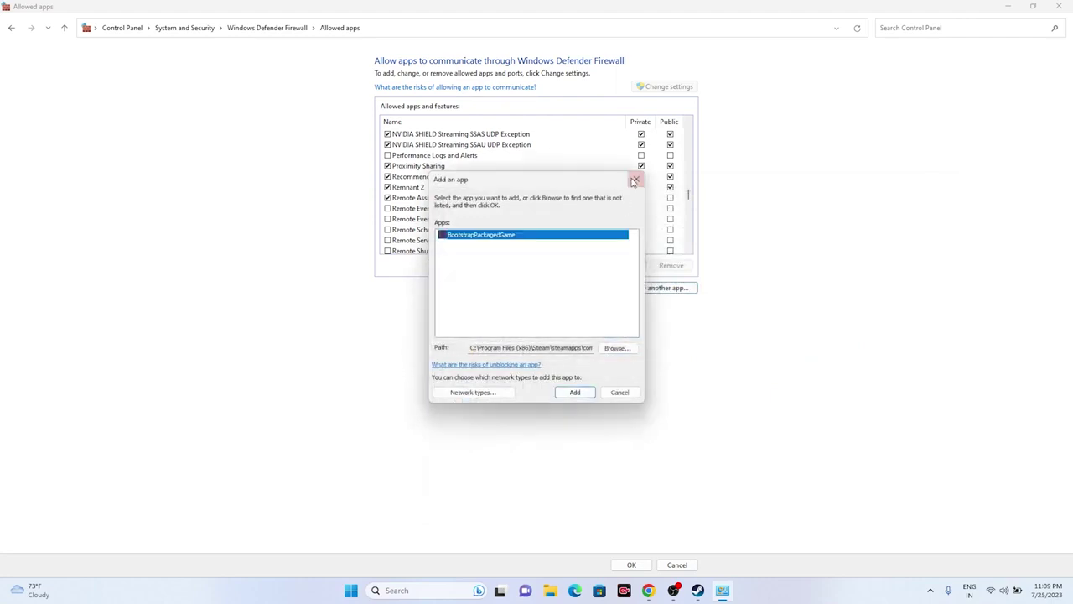
left_click(636, 180)
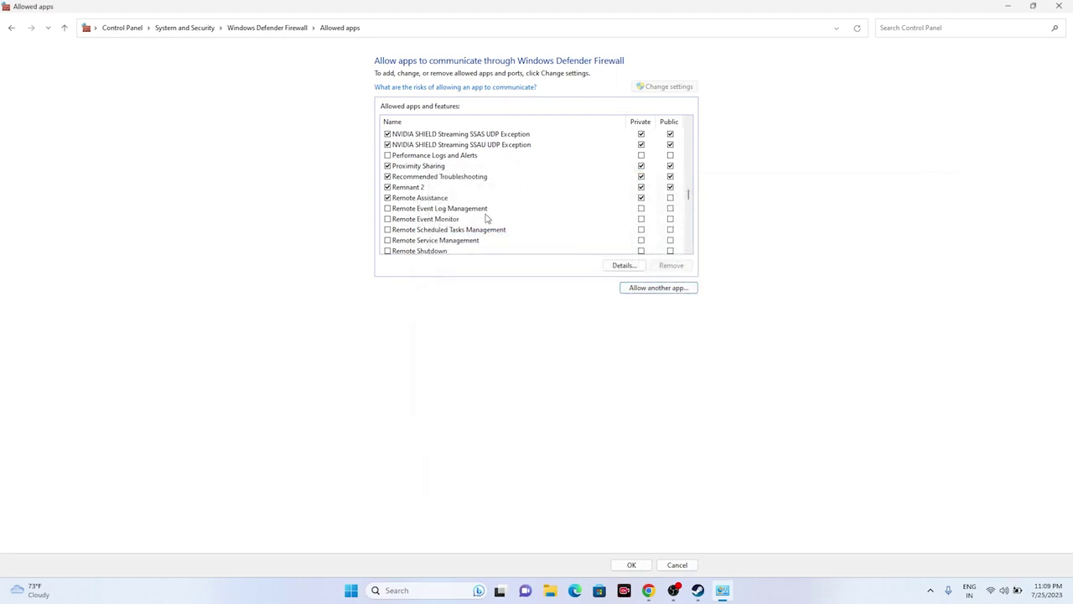
left_click(1058, 6)
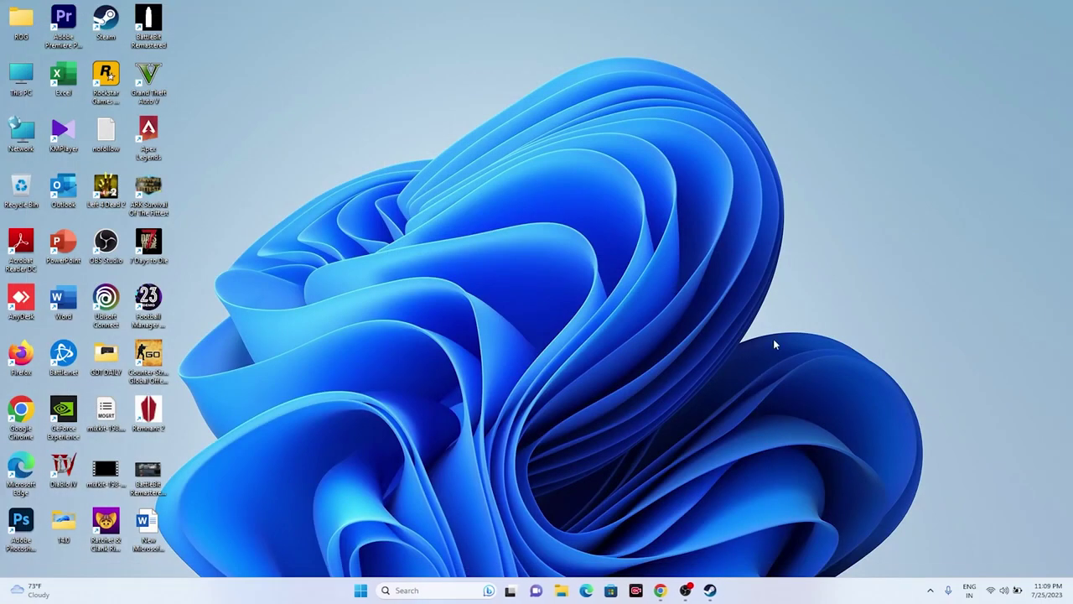
Switch to Steam, review the running processes in a maximized Task Manager, then close it and minimize Steam.
left_click(710, 590)
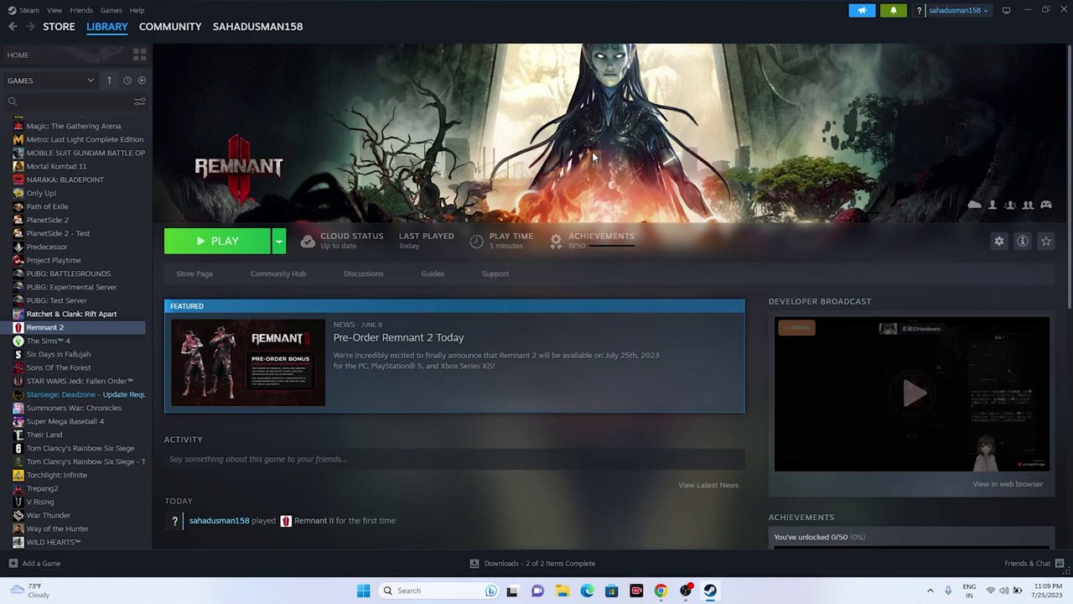
right_click(369, 594)
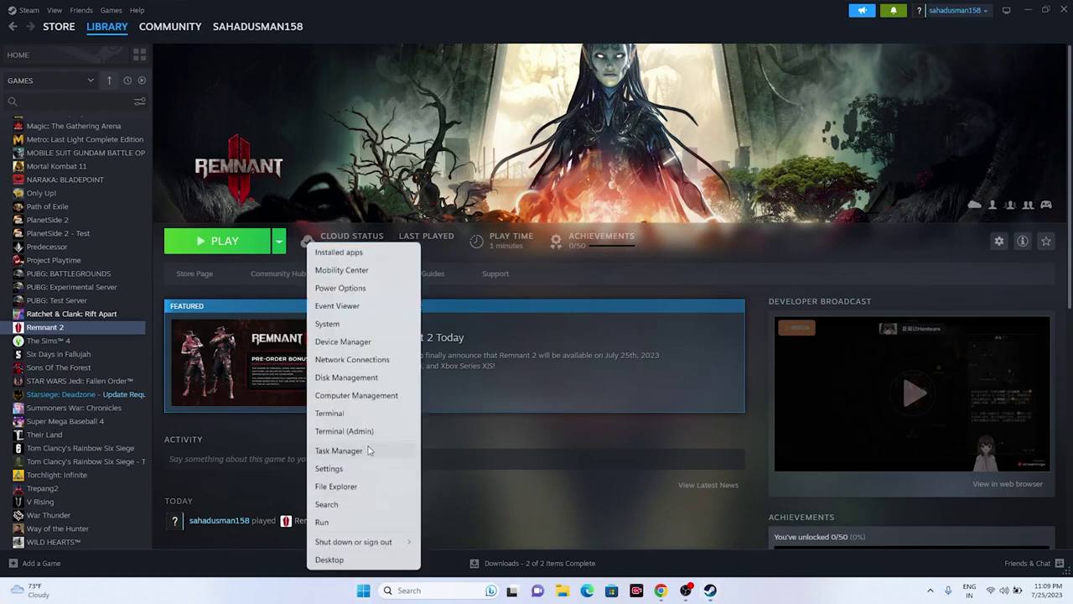
left_click(369, 449)
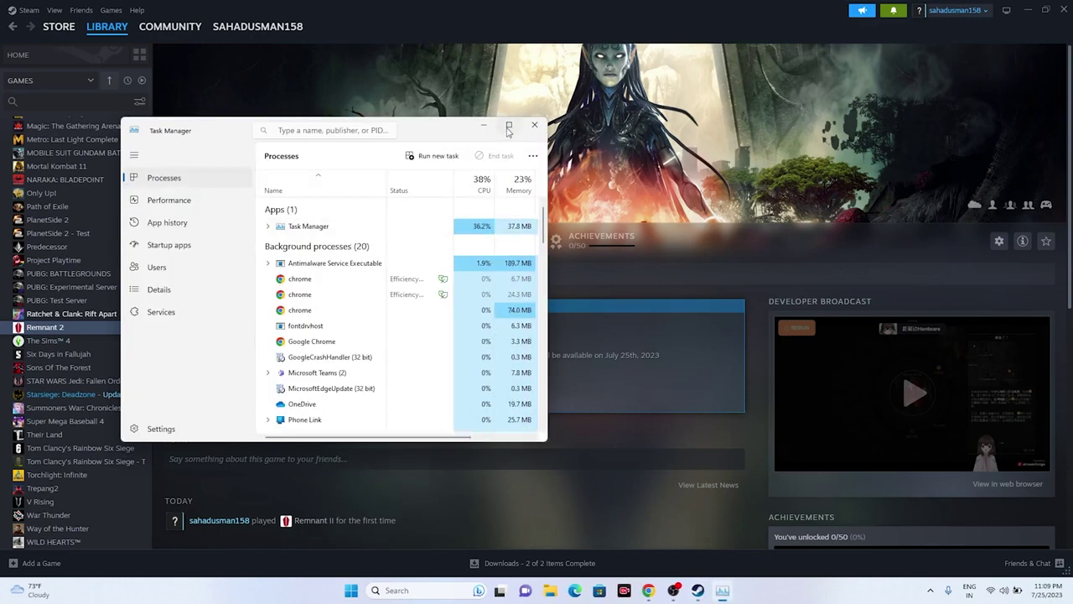
left_click(509, 125)
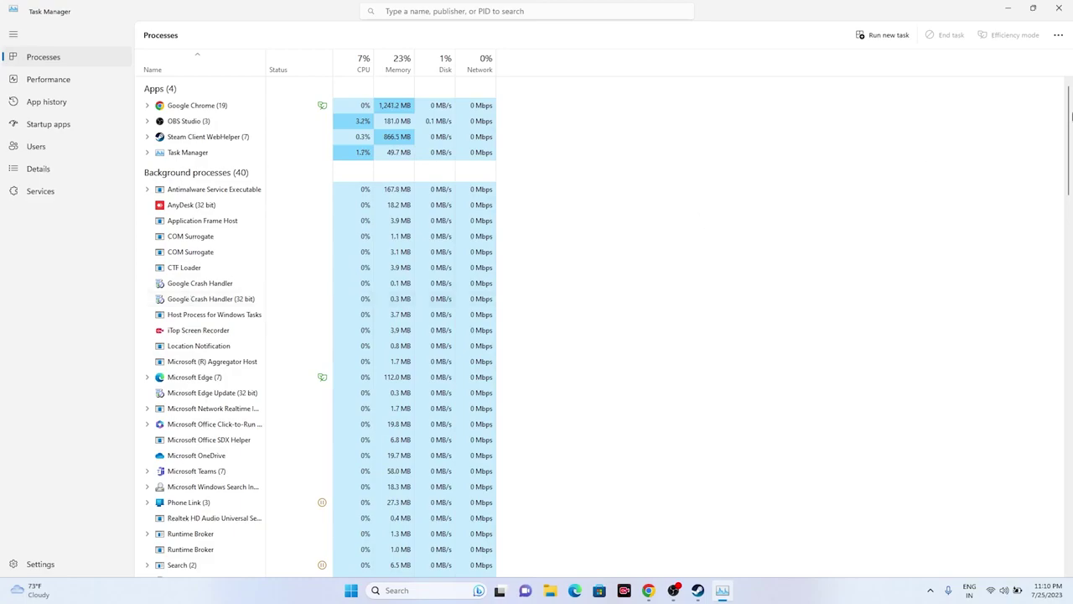
left_click(1058, 8)
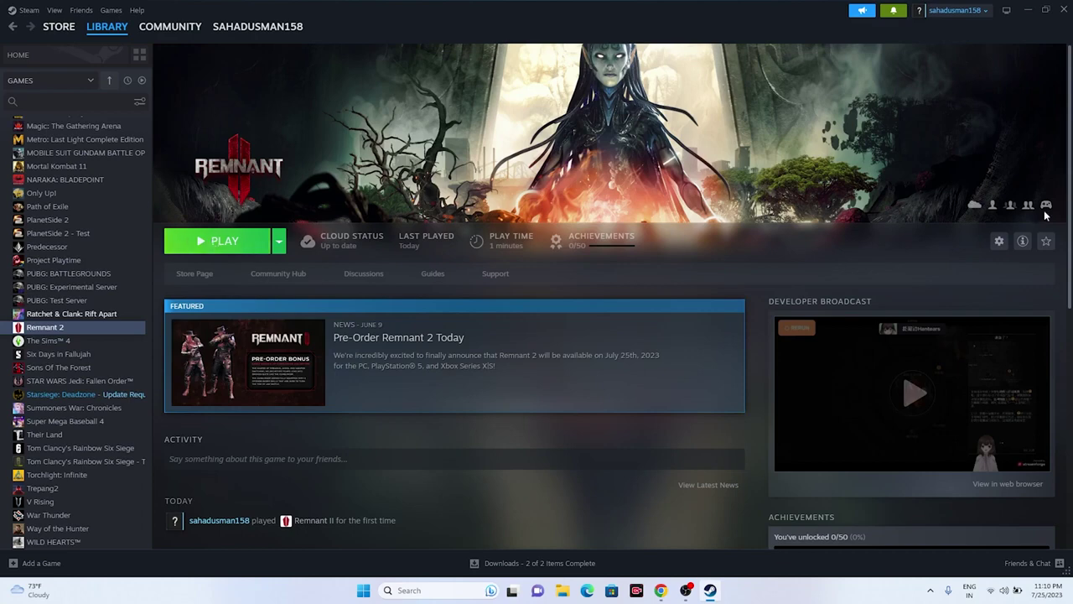
left_click(1038, 12)
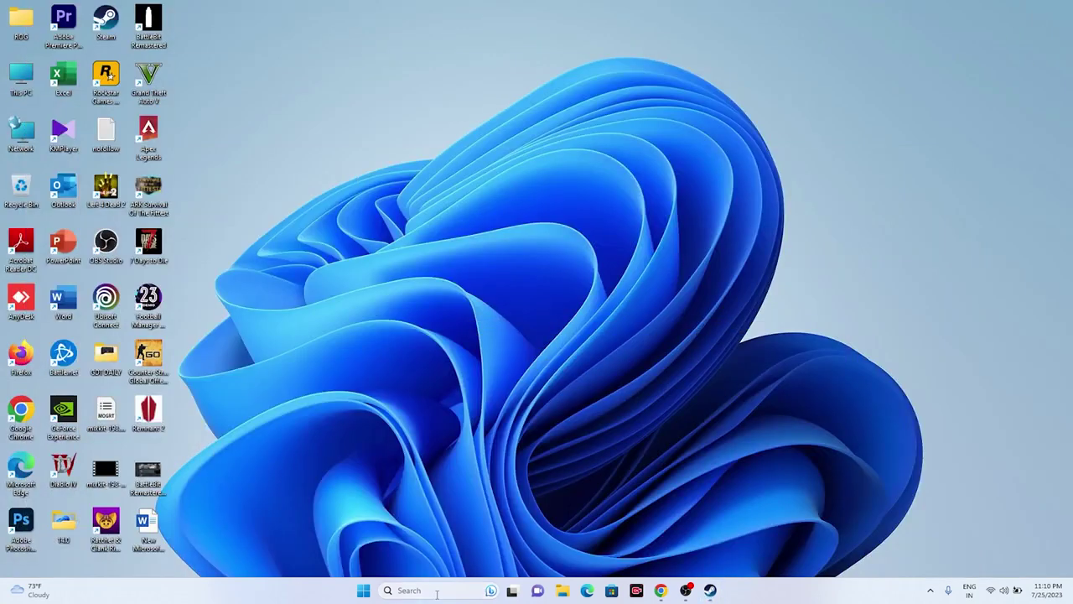
Hide all Microsoft services in System Configuration's services list, apply the setting, and dismiss the restart prompt without restarting.
left_click(436, 594)
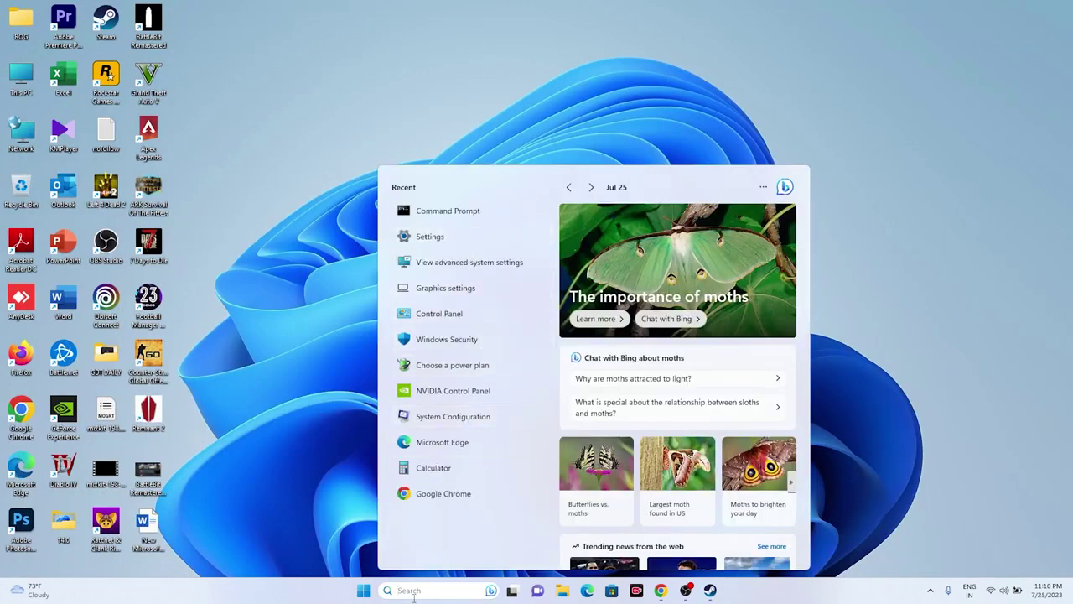
left_click(451, 417)
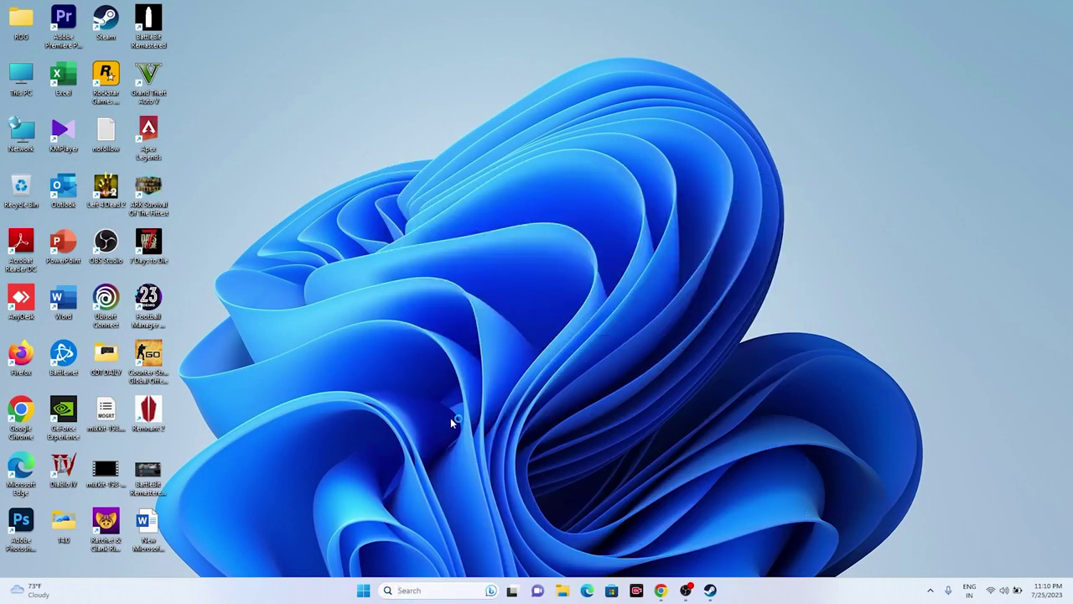
left_click(451, 210)
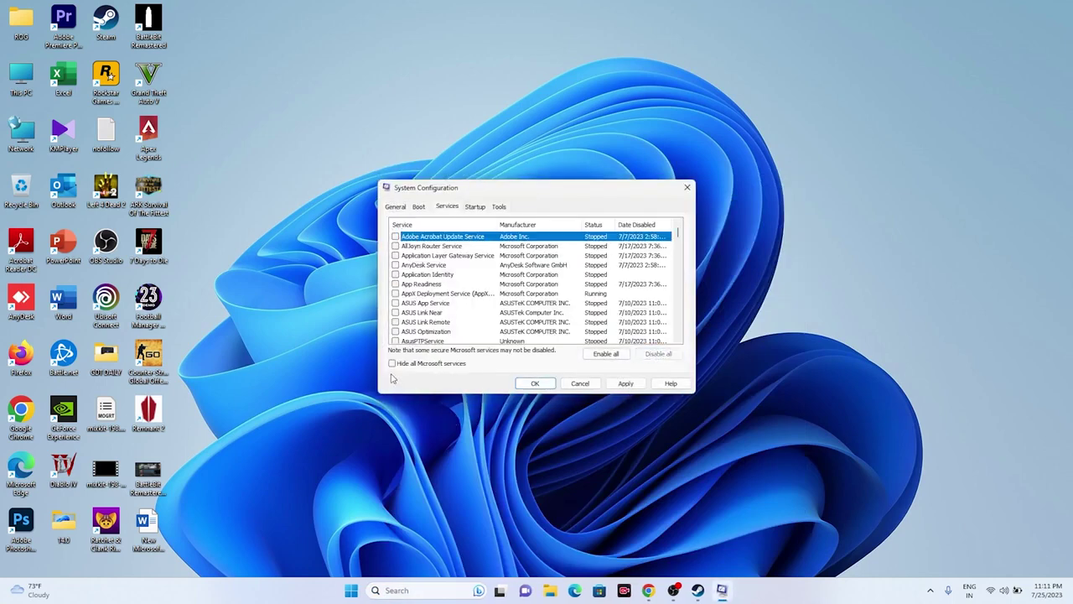
left_click(393, 363)
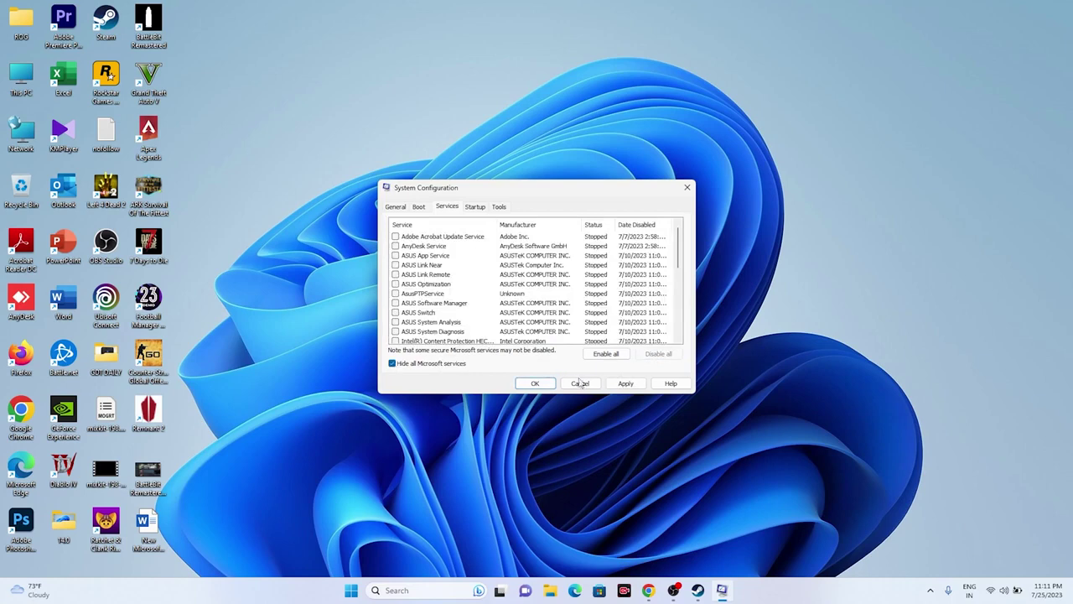
left_click(626, 383)
left_click(535, 383)
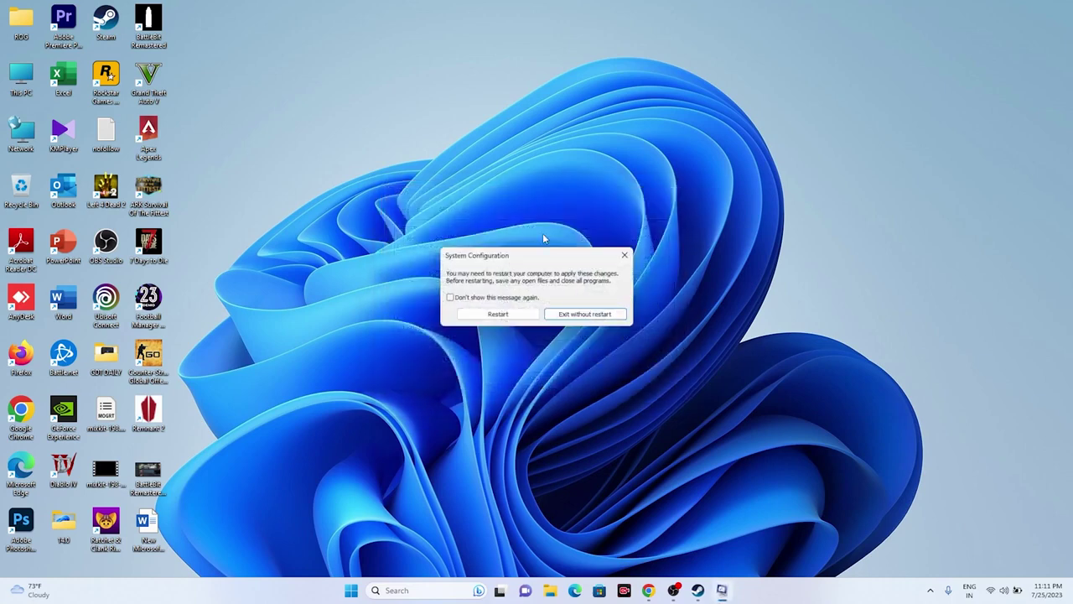
key("Tab")
left_click(676, 591)
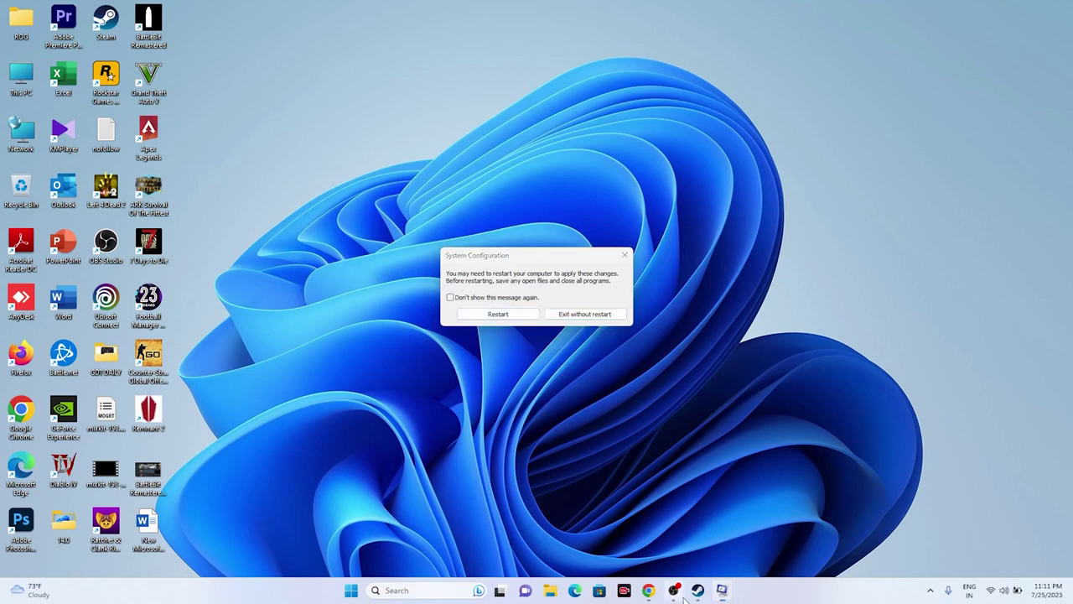
left_click(682, 593)
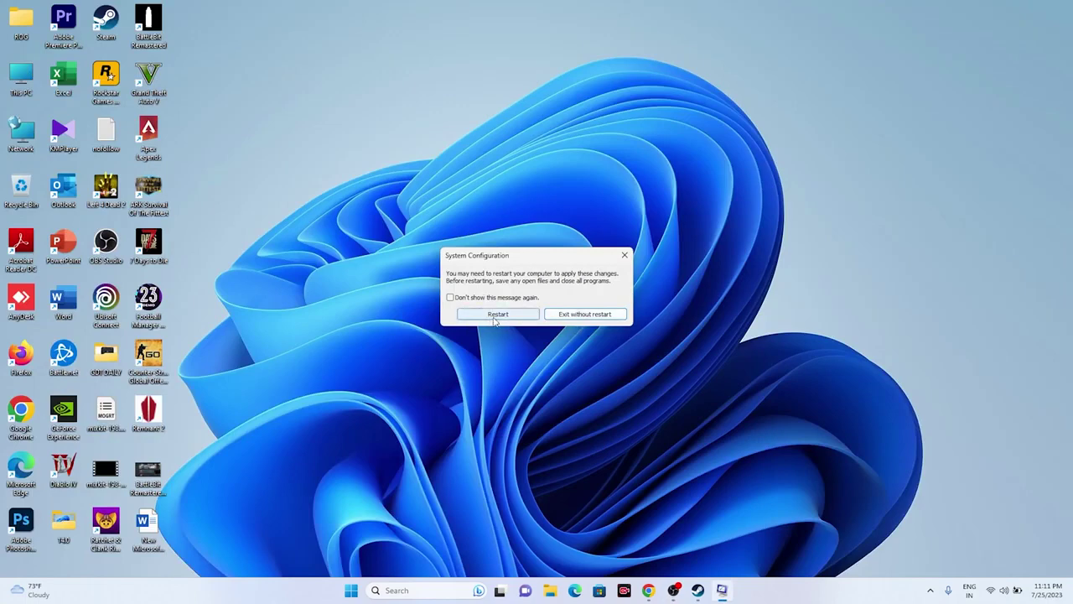
left_click(625, 255)
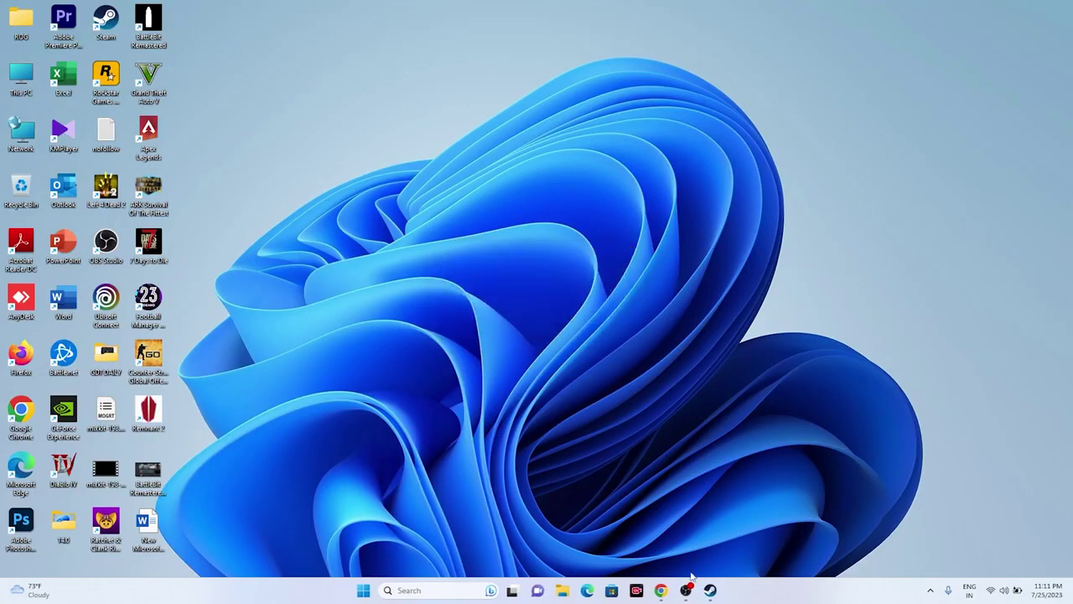
Switch to Steam and check the General properties of Remnant 2, then close the properties window.
left_click(711, 590)
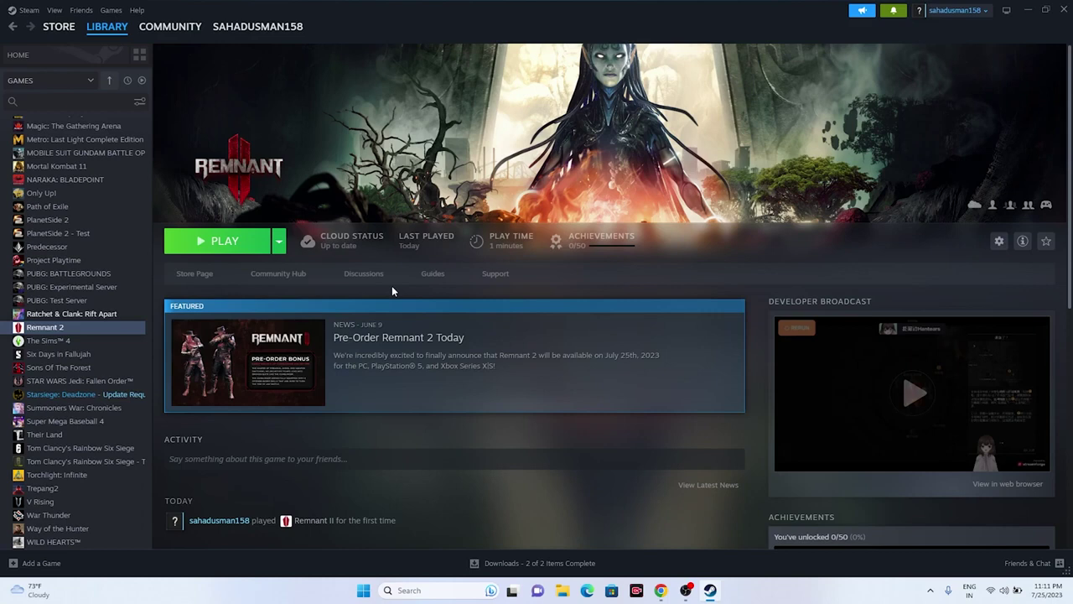
right_click(65, 329)
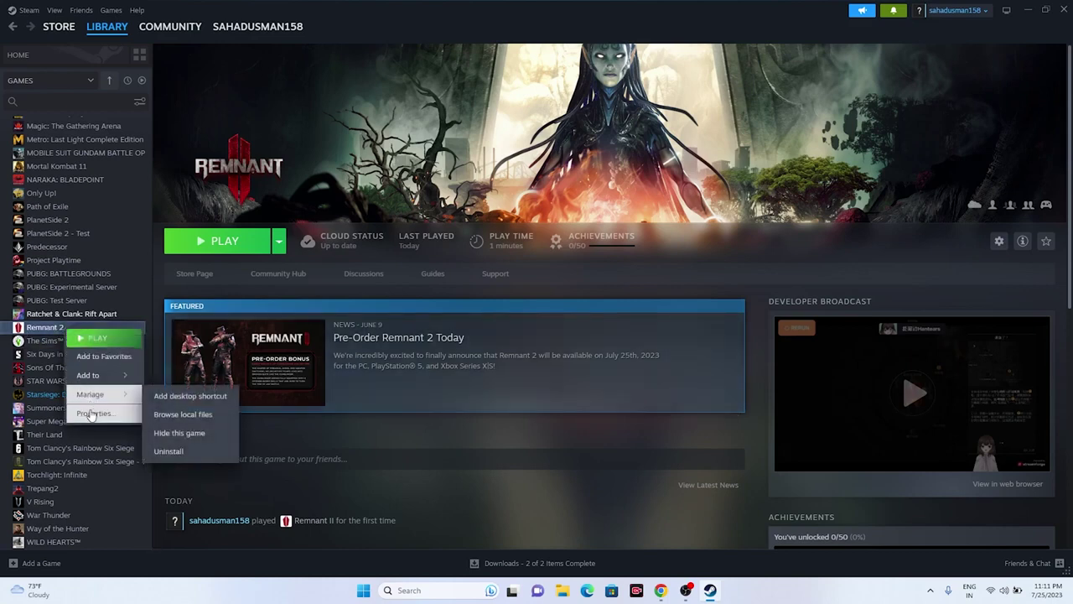
left_click(94, 413)
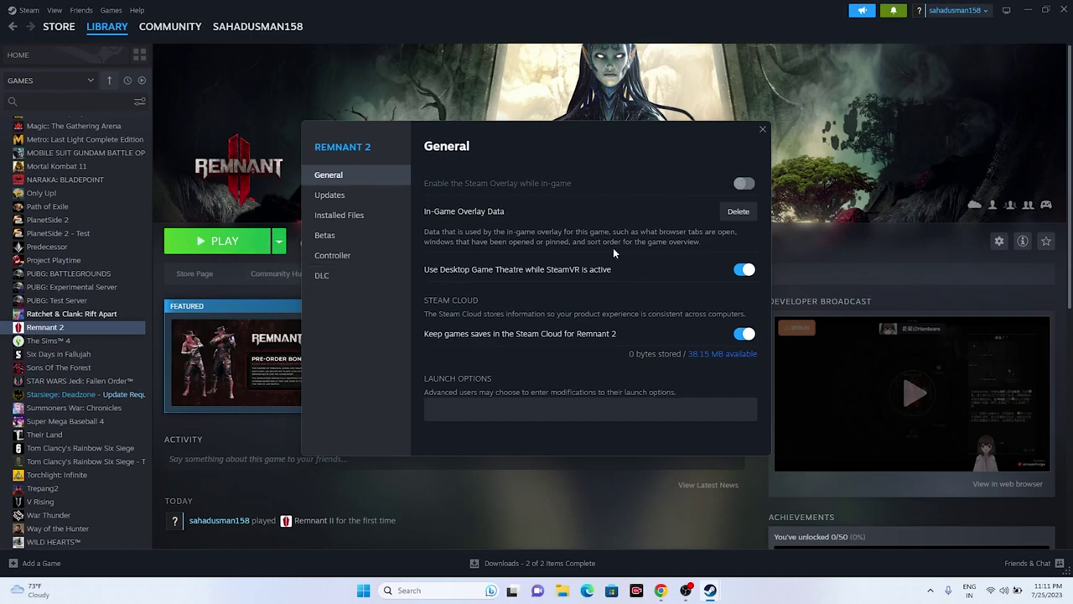
left_click(760, 129)
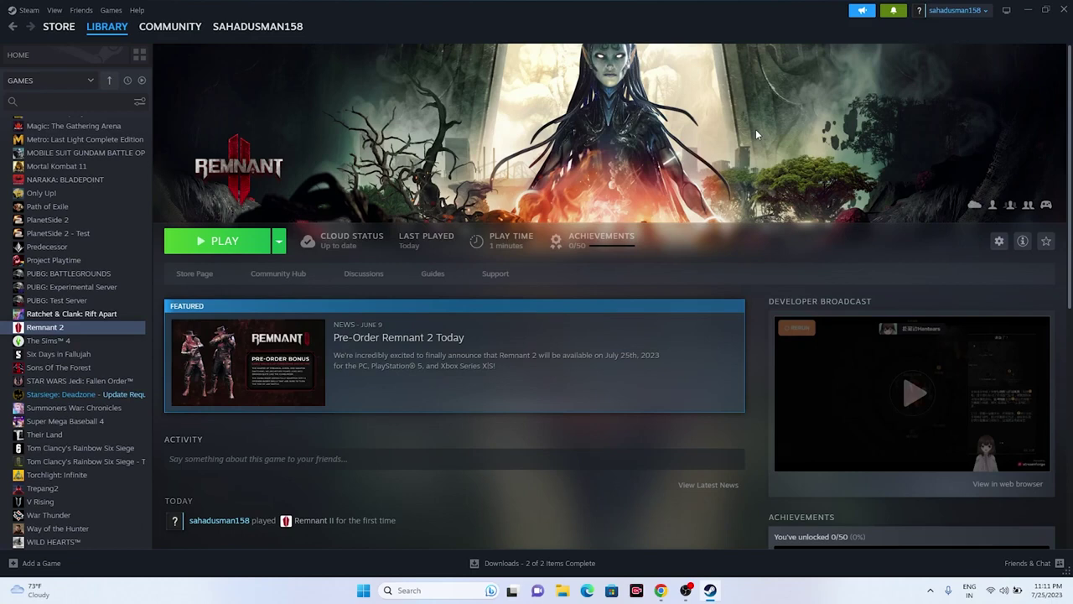
Reopen the Remnant 2 properties and set its launch options to -dx11.
right_click(106, 330)
left_click(136, 418)
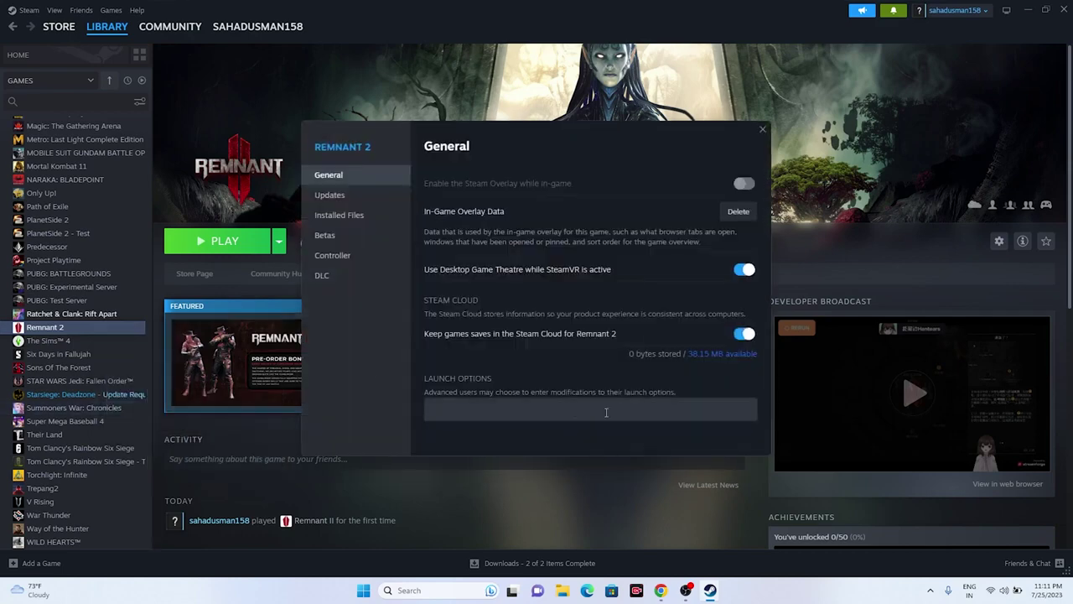
left_click(501, 420)
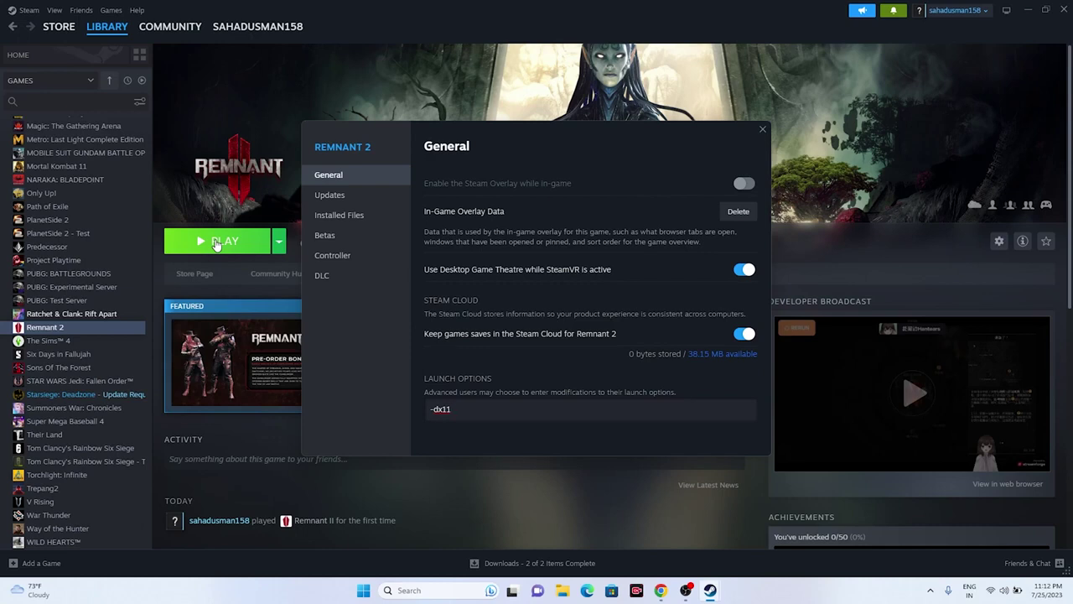
Clear the launch options of Remnant 2, close its properties window, and minimize Steam.
key("BackSpace")
key("BackSpace")
key("BackSpace")
key("BackSpace")
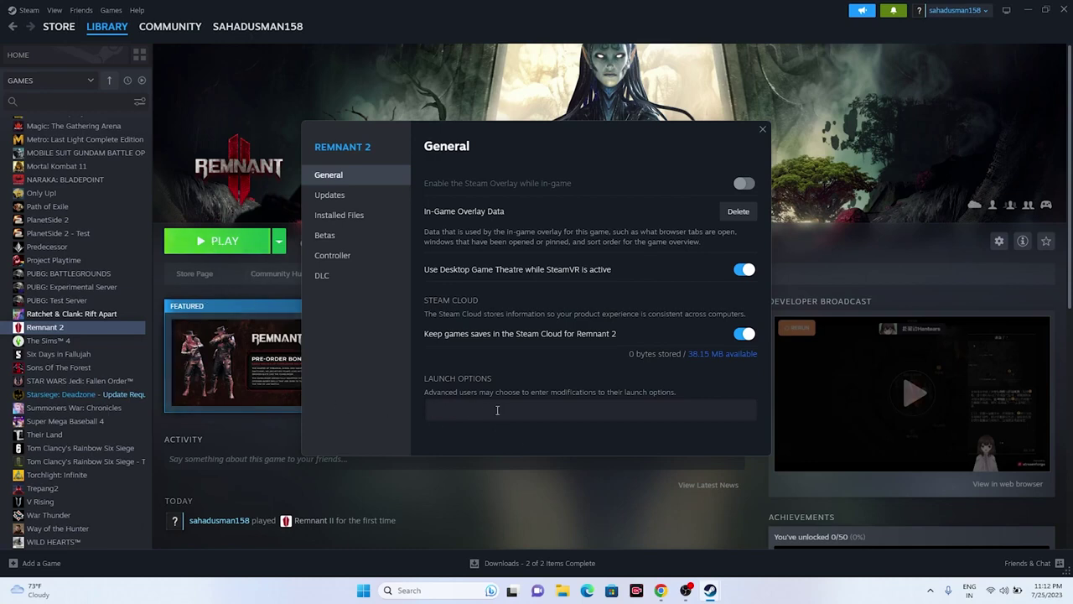
left_click(763, 129)
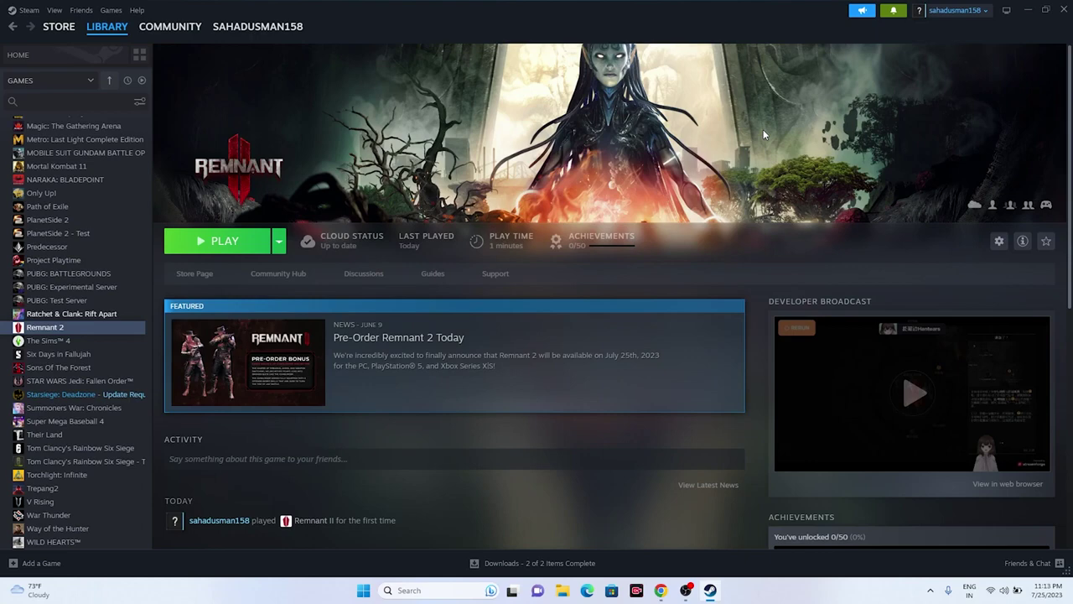
left_click(1007, 10)
Open the Windows graphics settings and look through the list of apps with custom graphics options.
left_click(426, 583)
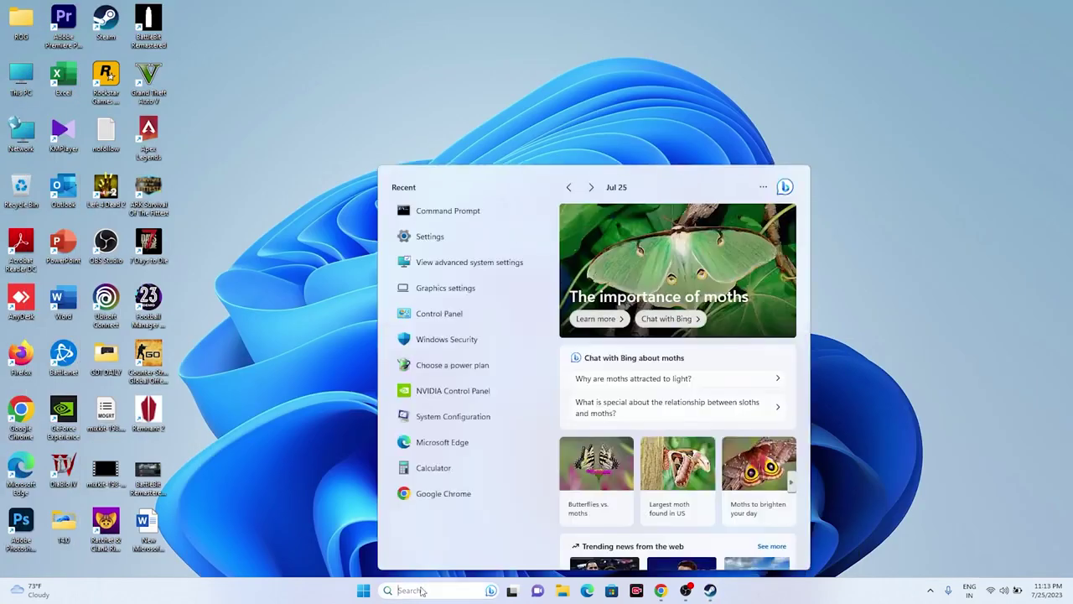
left_click(436, 288)
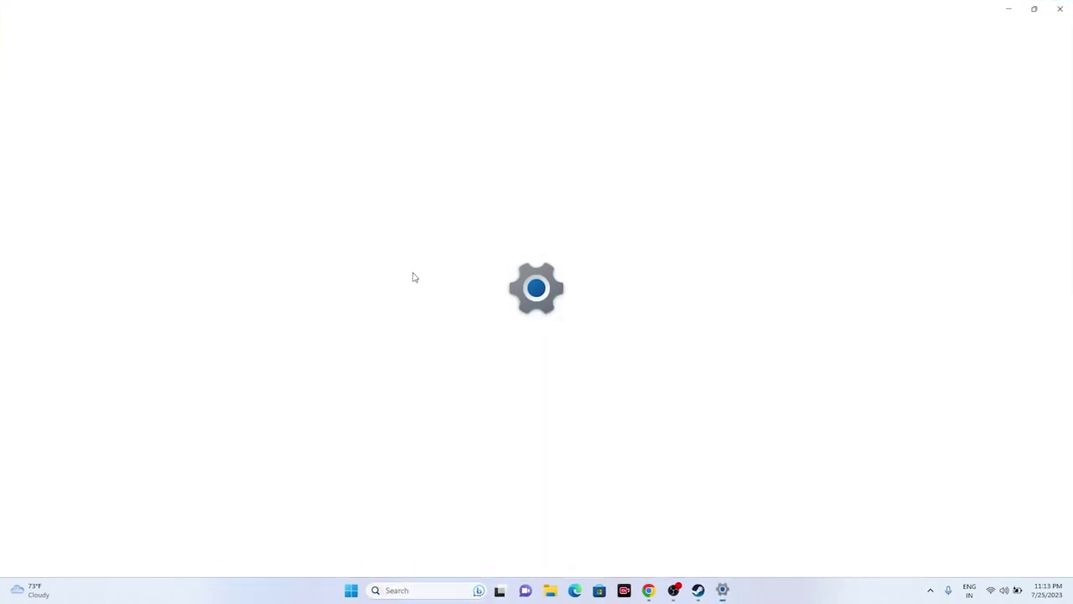
scroll(762, 231, "down", 2)
scroll(761, 229, "down", 10)
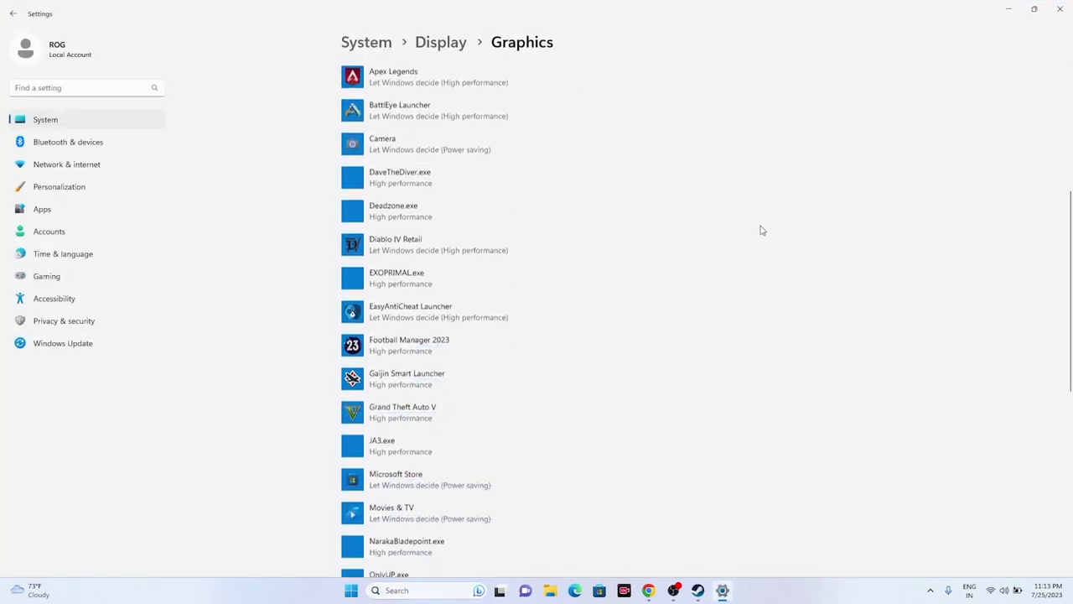
scroll(761, 230, "up", 12)
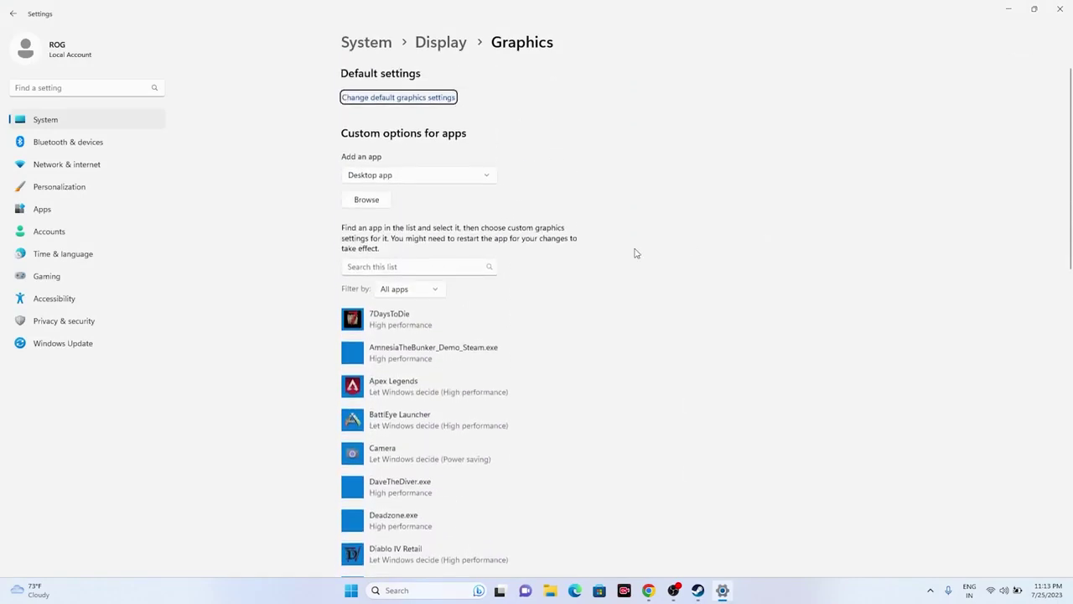
Add the Remnant2 application from C:\Program Files (x86)\Steam\steamapps\common\Remnant2 to the custom graphics app list.
left_click(369, 205)
left_click(28, 220)
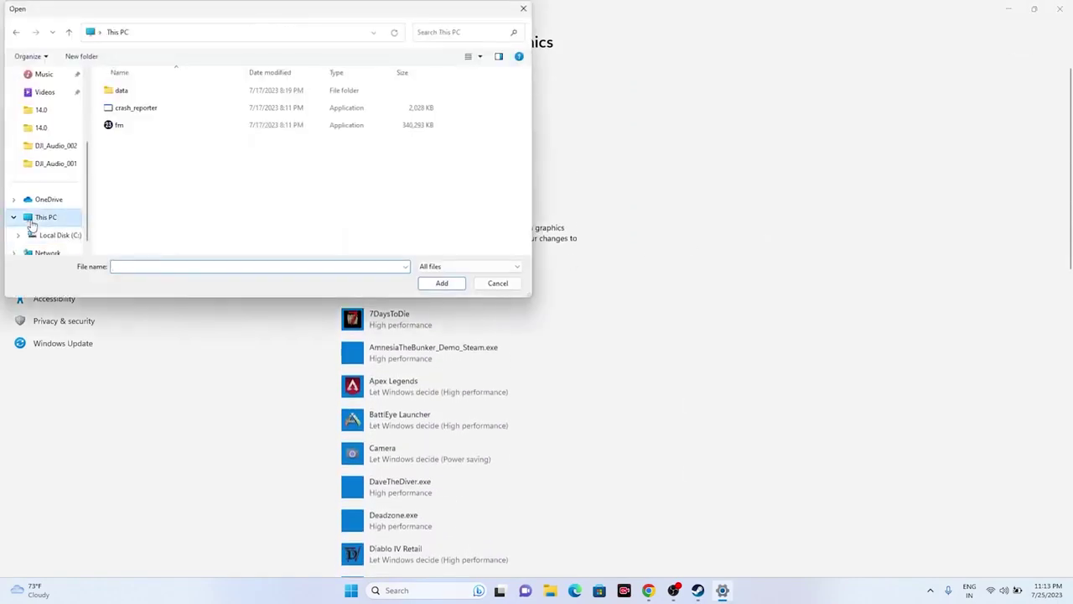
double_click(182, 112)
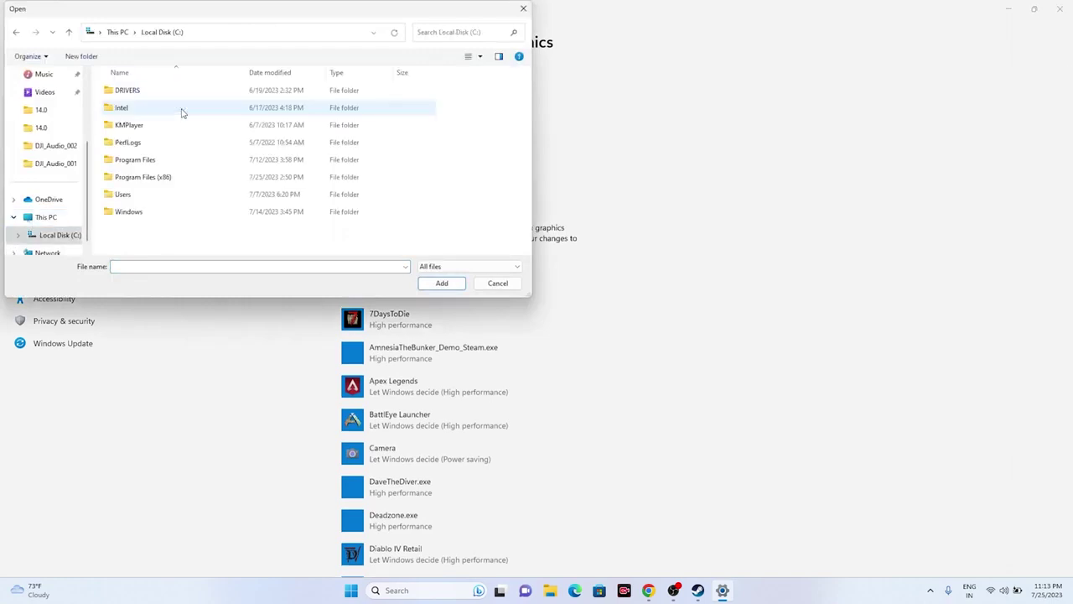
double_click(172, 177)
scroll(173, 178, "down", 3)
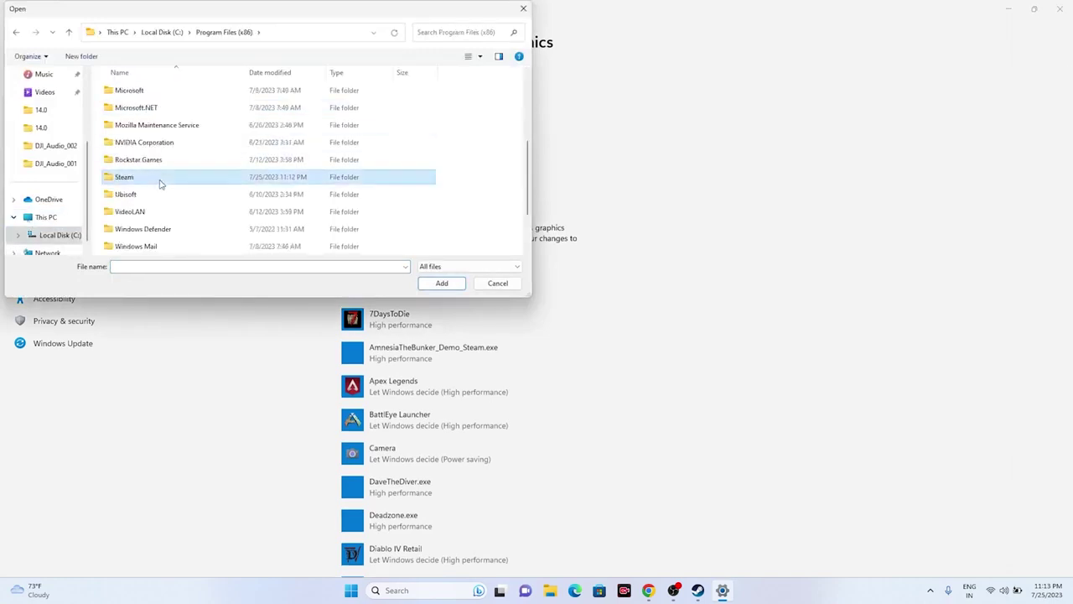
double_click(160, 183)
scroll(160, 184, "down", 3)
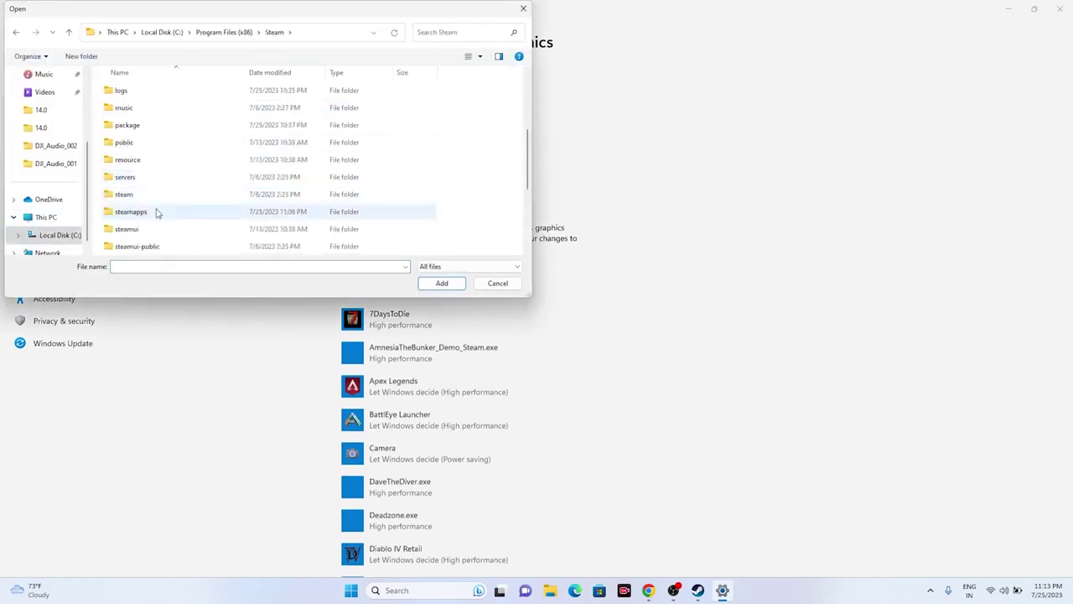
double_click(158, 211)
double_click(148, 94)
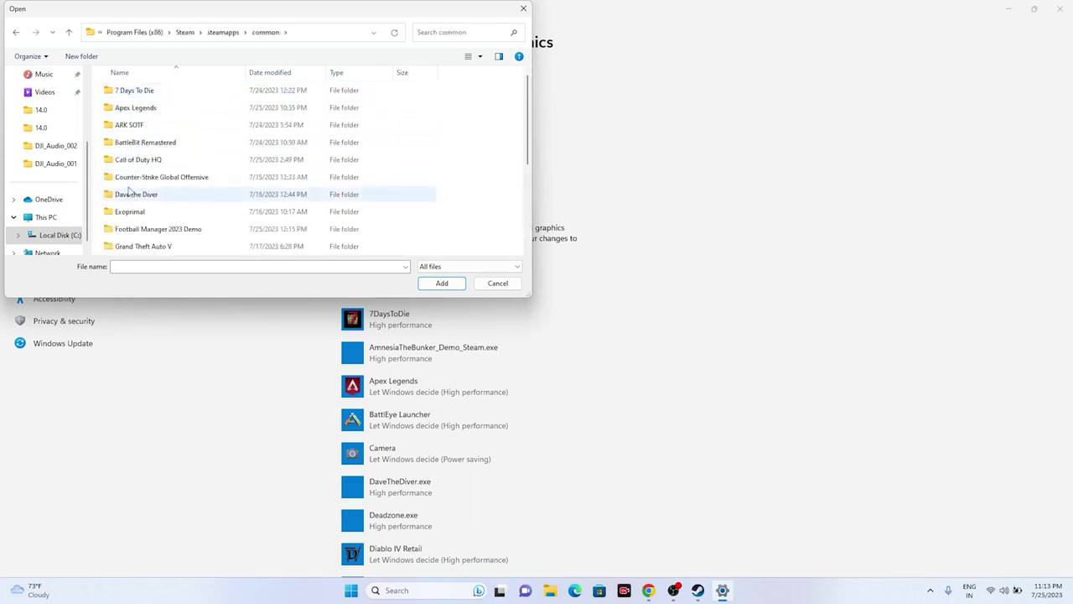
scroll(152, 169, "down", 3)
double_click(151, 162)
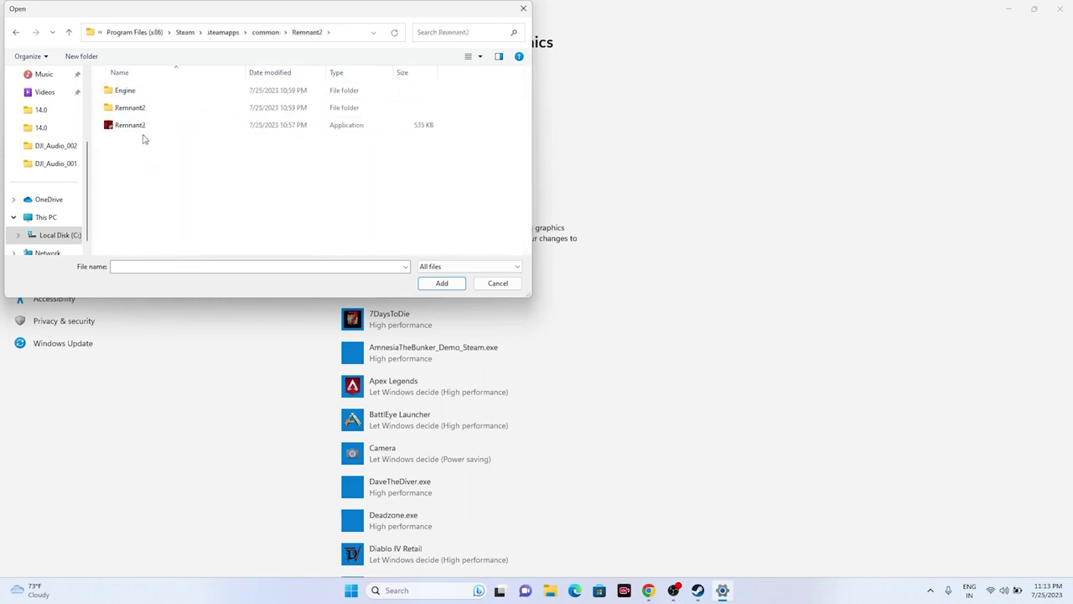
left_click(143, 127)
left_click(426, 282)
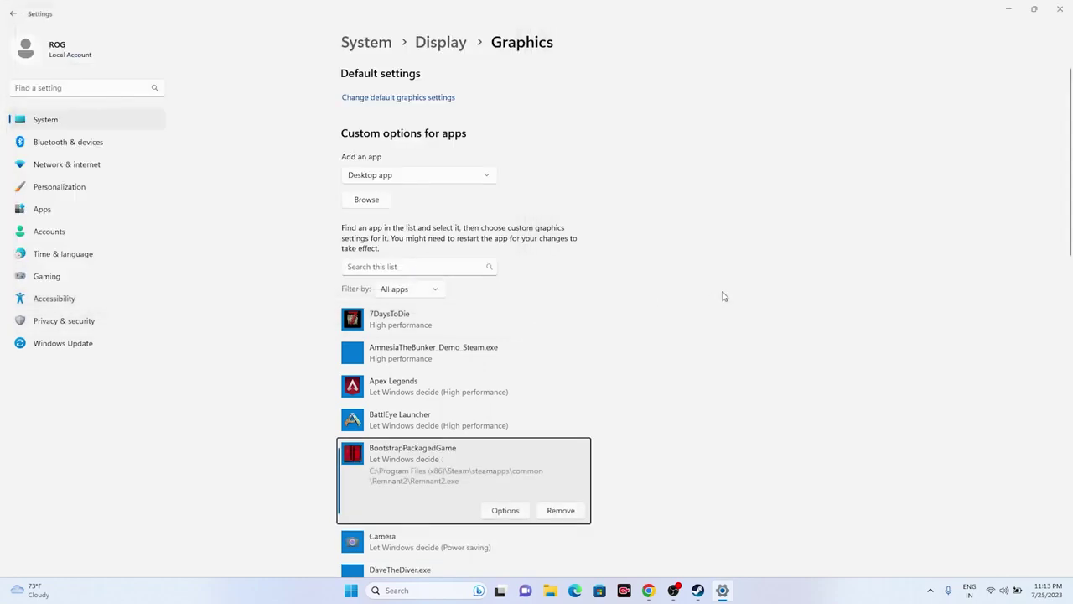
Set the graphics preference of the added Remnant 2 entry to High performance, save it, and close Settings.
scroll(718, 284, "down", 2)
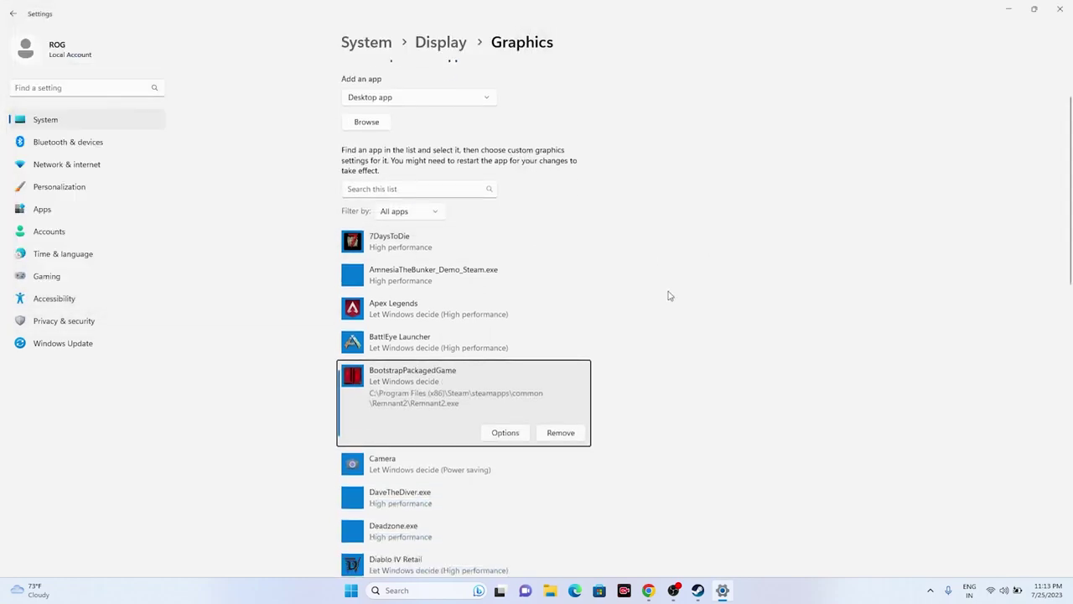
left_click(500, 436)
left_click(441, 287)
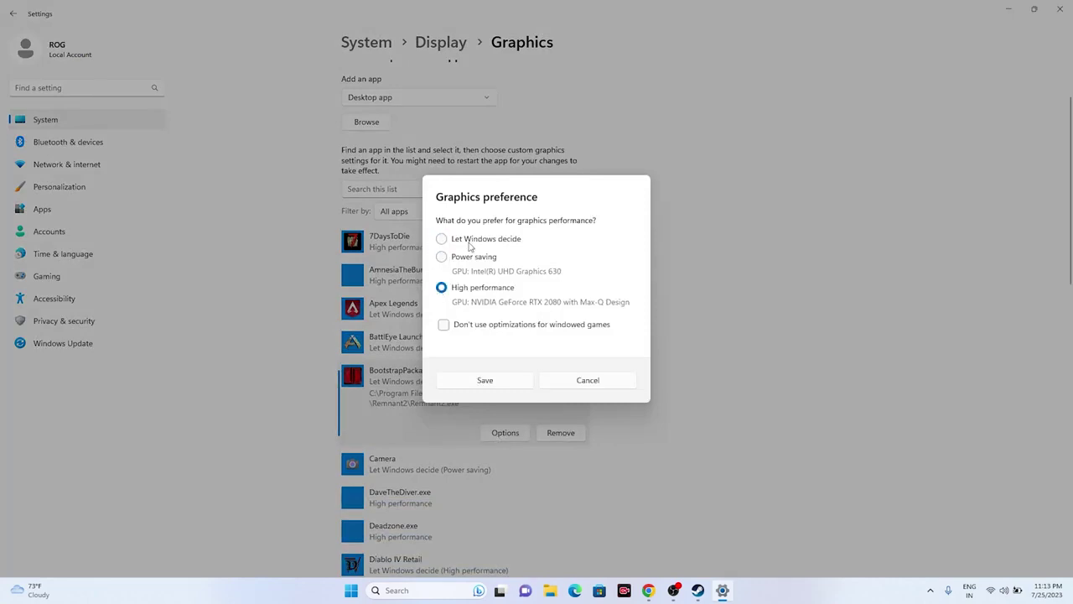
left_click(486, 382)
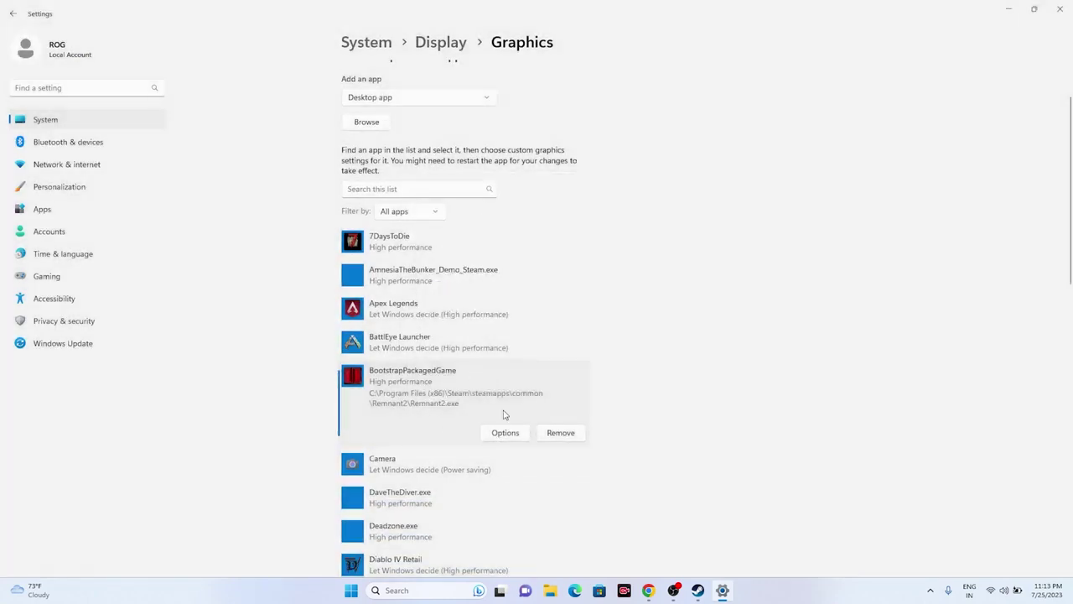
left_click(1061, 9)
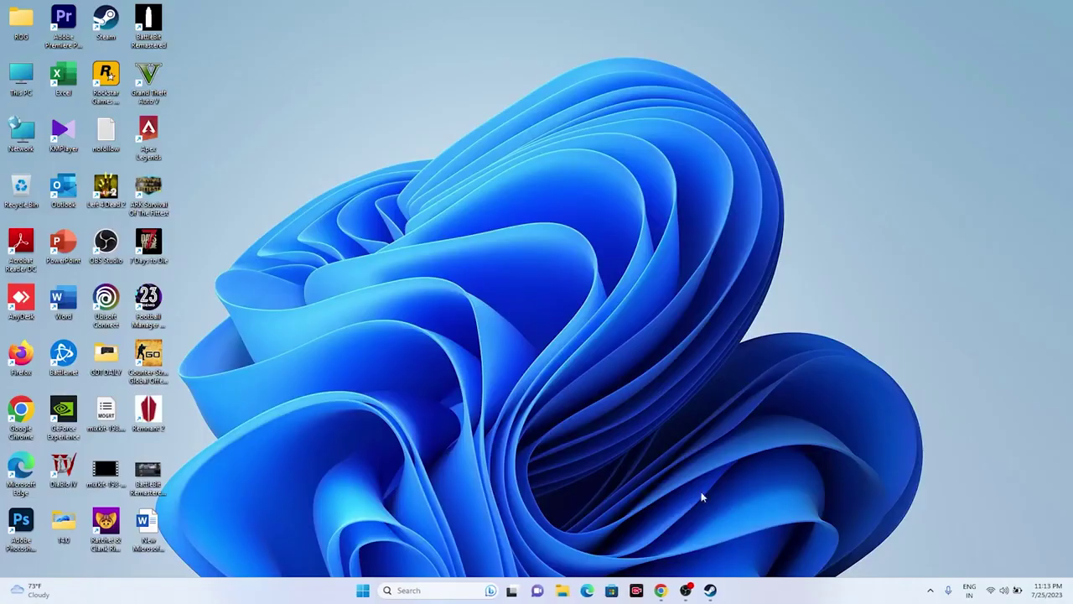
Switch to the GeForce drivers page in Chrome and to the Remnant 2 page in Steam, minimizing each window.
left_click(661, 591)
left_click(983, 9)
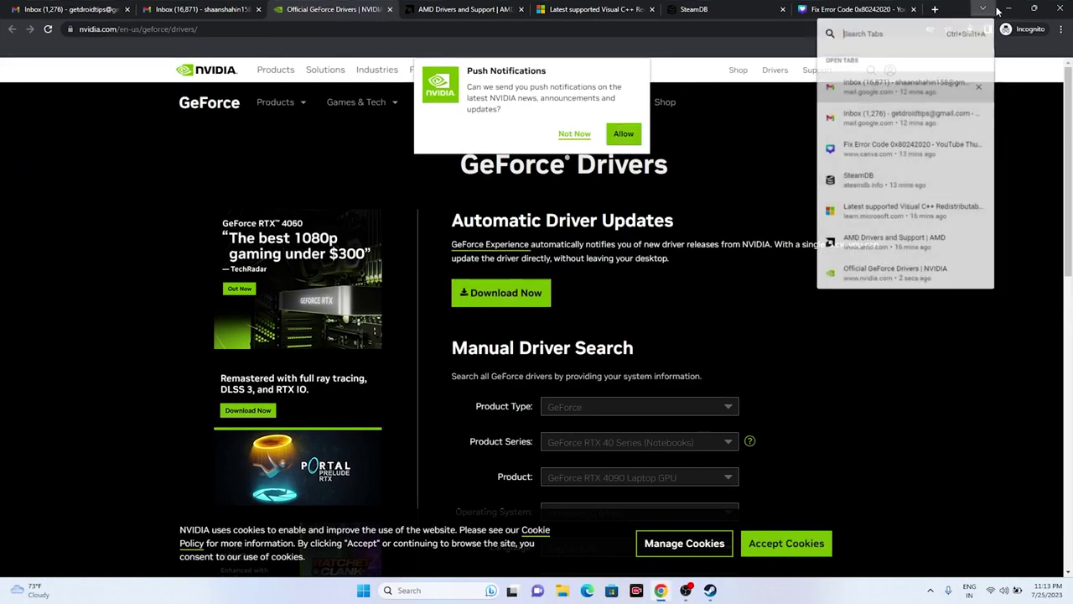
left_click(1009, 8)
left_click(711, 590)
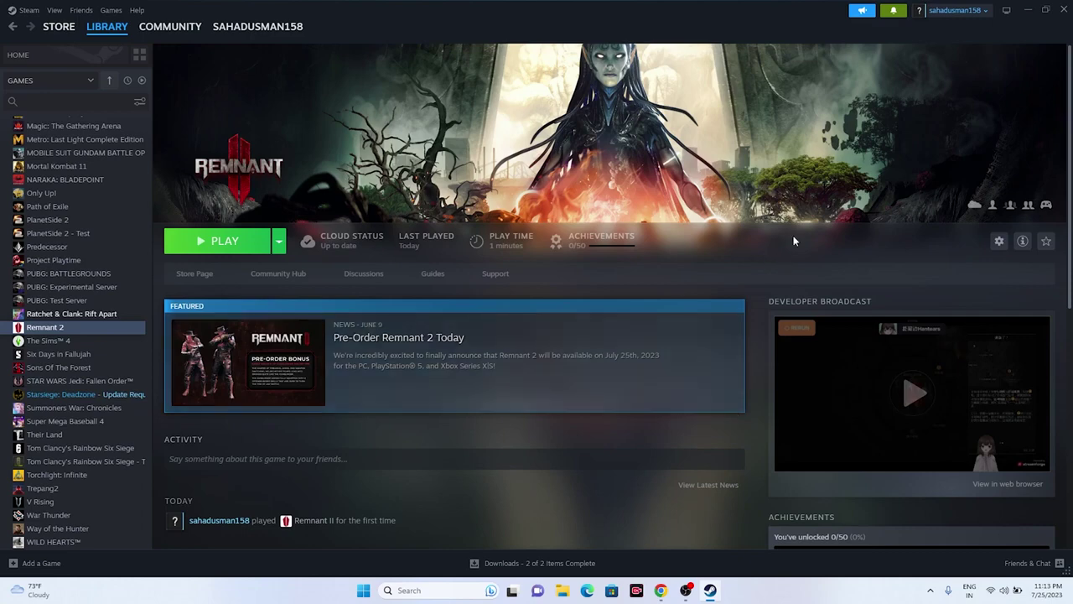
left_click(1028, 10)
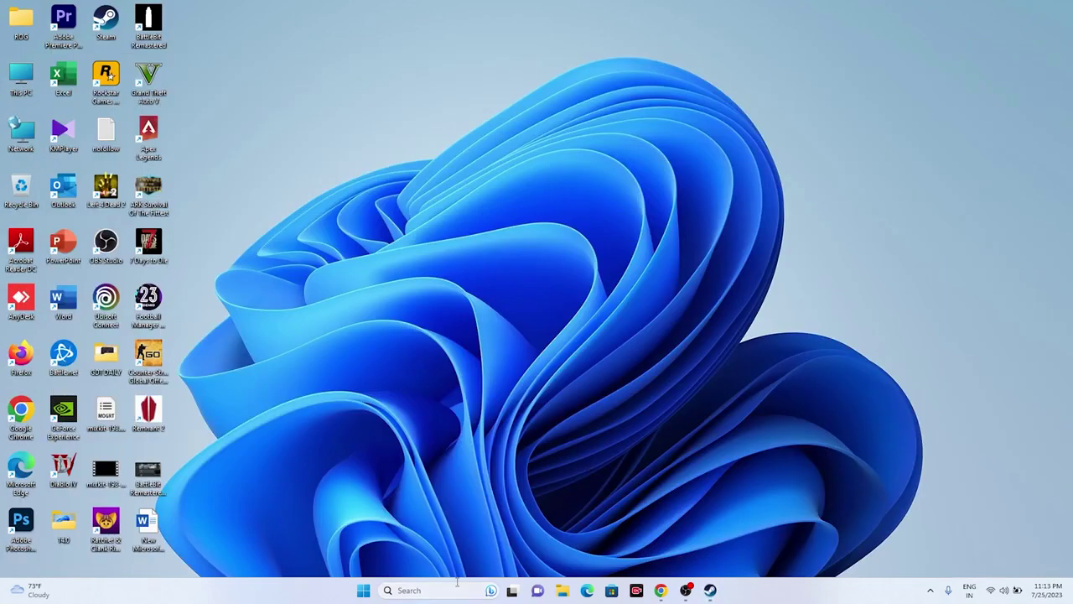
Open the Virtual Memory settings from the advanced system settings and choose a custom paging file size for drive C:.
left_click(407, 588)
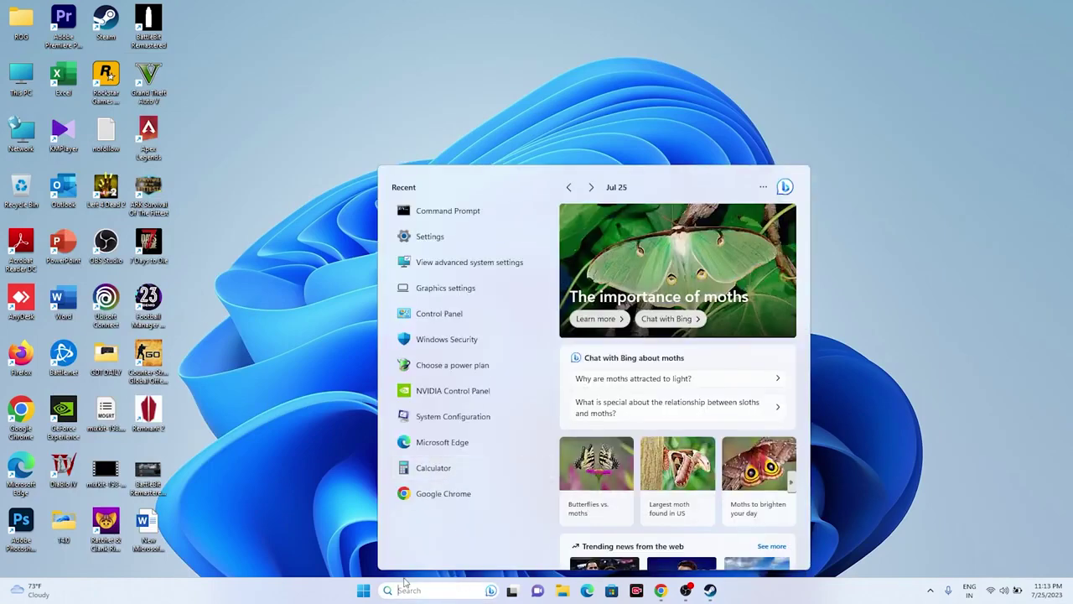
type("VIEW")
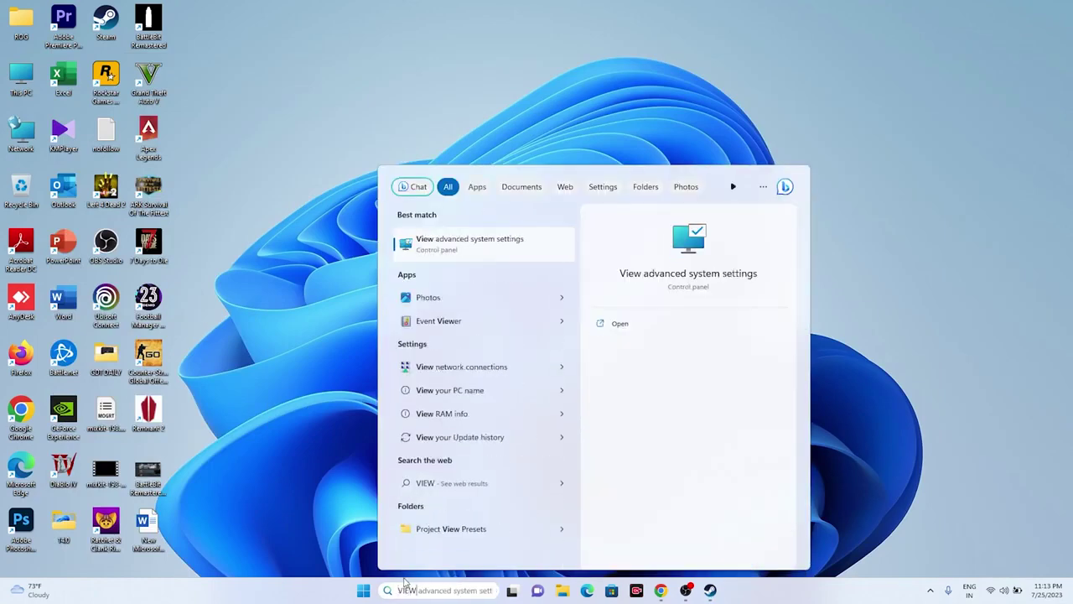
left_click(541, 242)
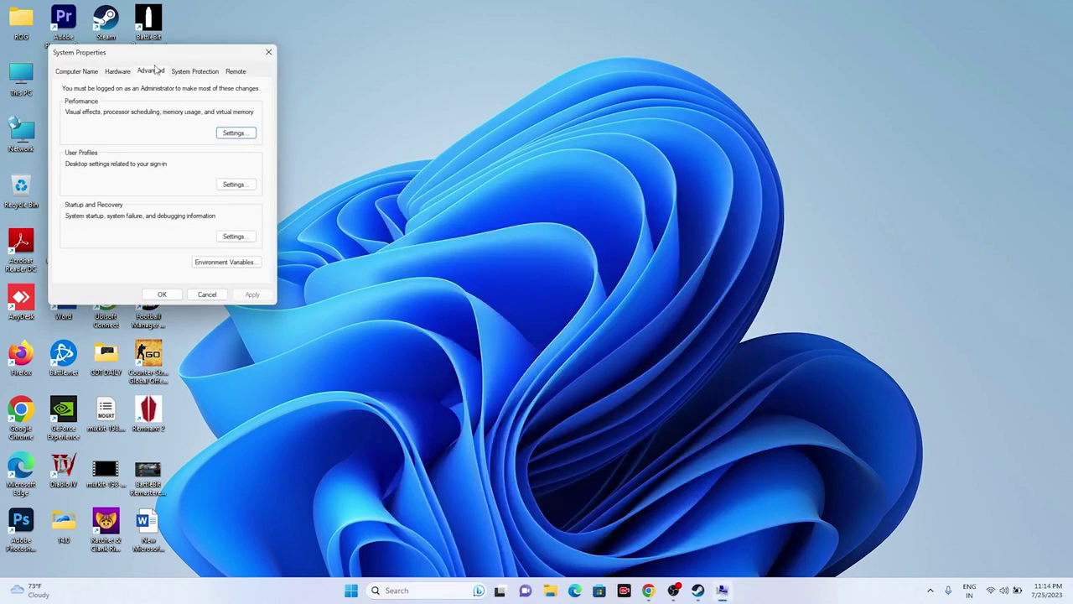
left_click(234, 133)
left_click(131, 114)
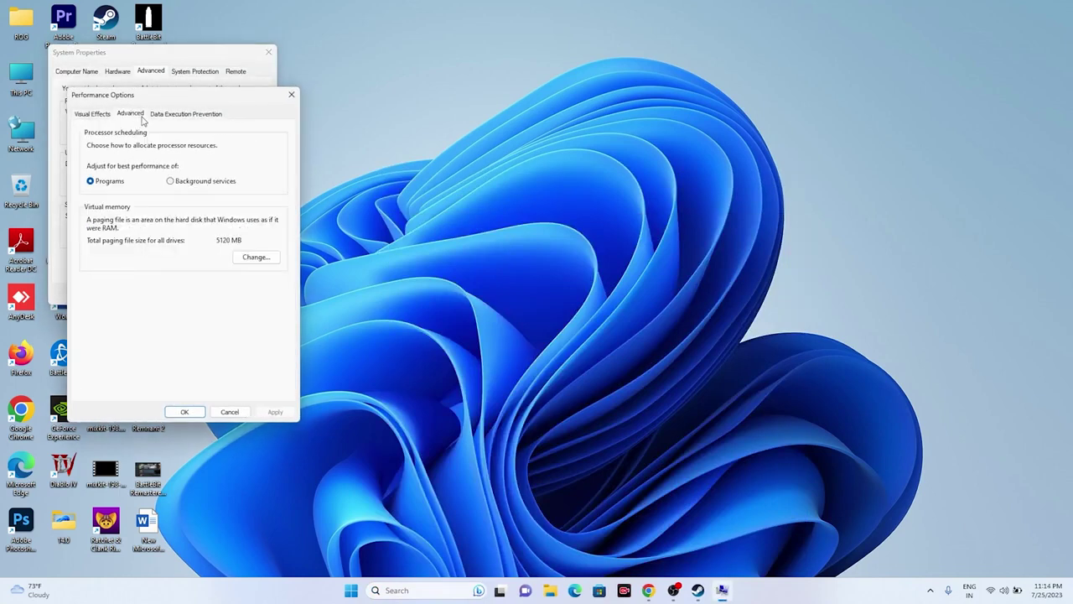
left_click(247, 260)
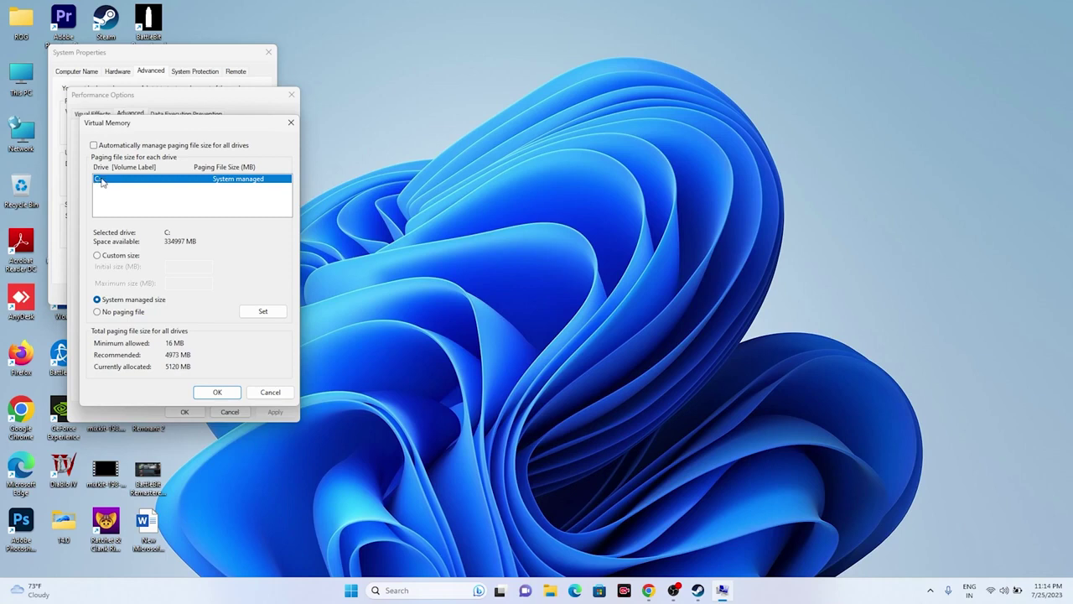
left_click(97, 257)
left_click(169, 267)
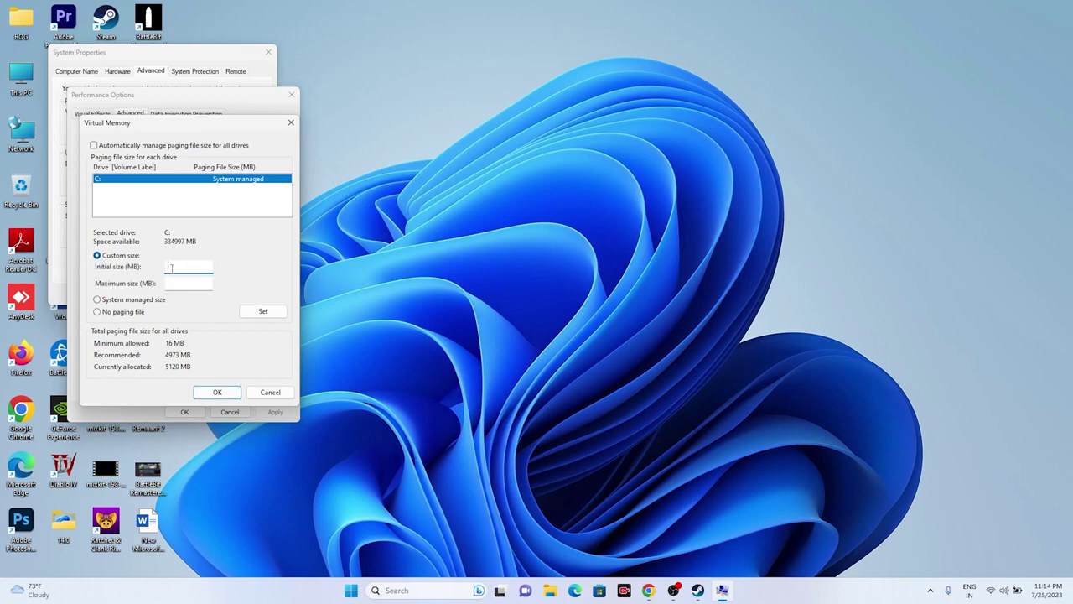
left_click(176, 287)
Open Calculator and multiply 32 by 1024 to convert the RAM size to megabytes.
left_click(422, 591)
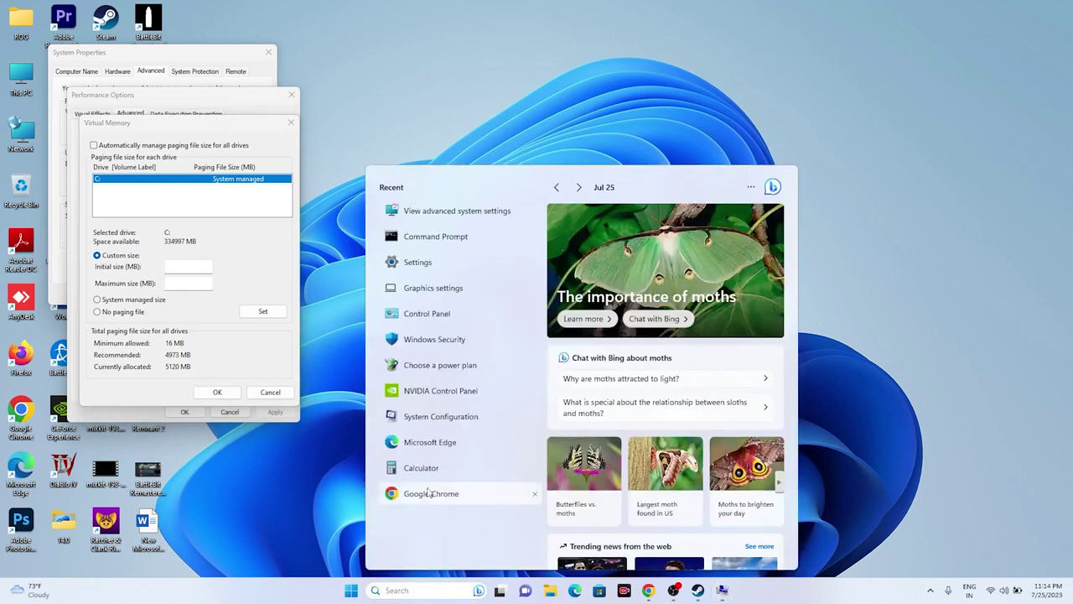
left_click(492, 461)
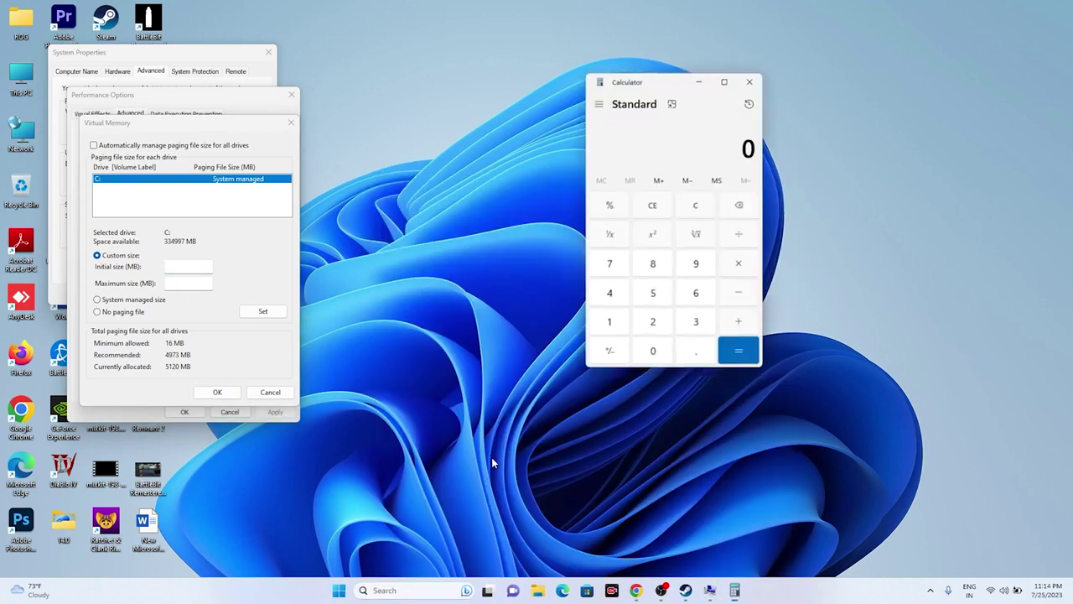
left_click(696, 326)
left_click(678, 329)
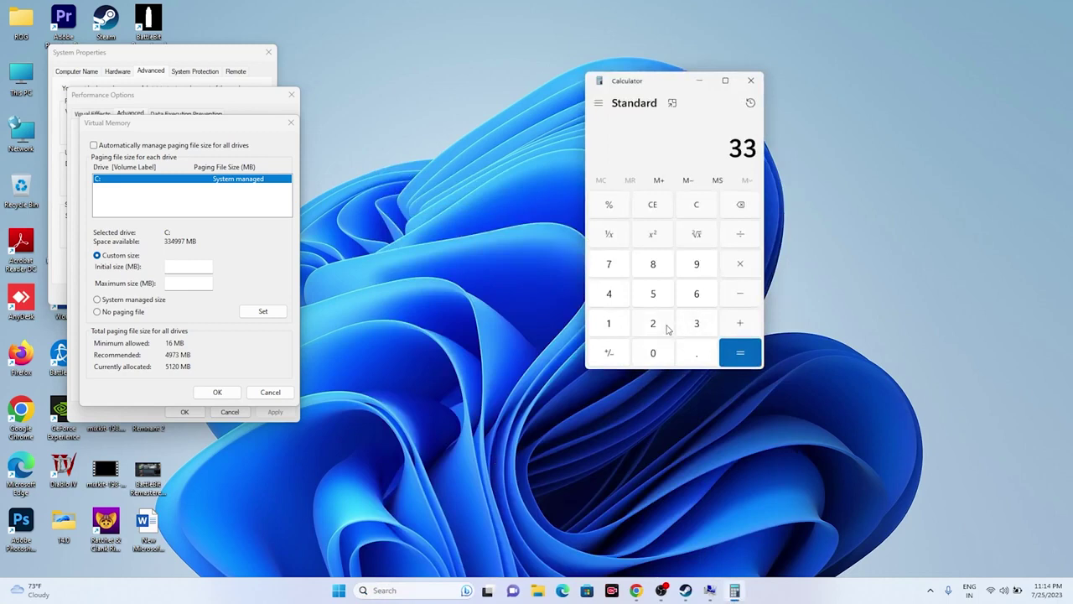
left_click(751, 204)
left_click(653, 325)
left_click(735, 270)
left_click(629, 325)
left_click(653, 352)
left_click(654, 323)
left_click(609, 293)
left_click(740, 352)
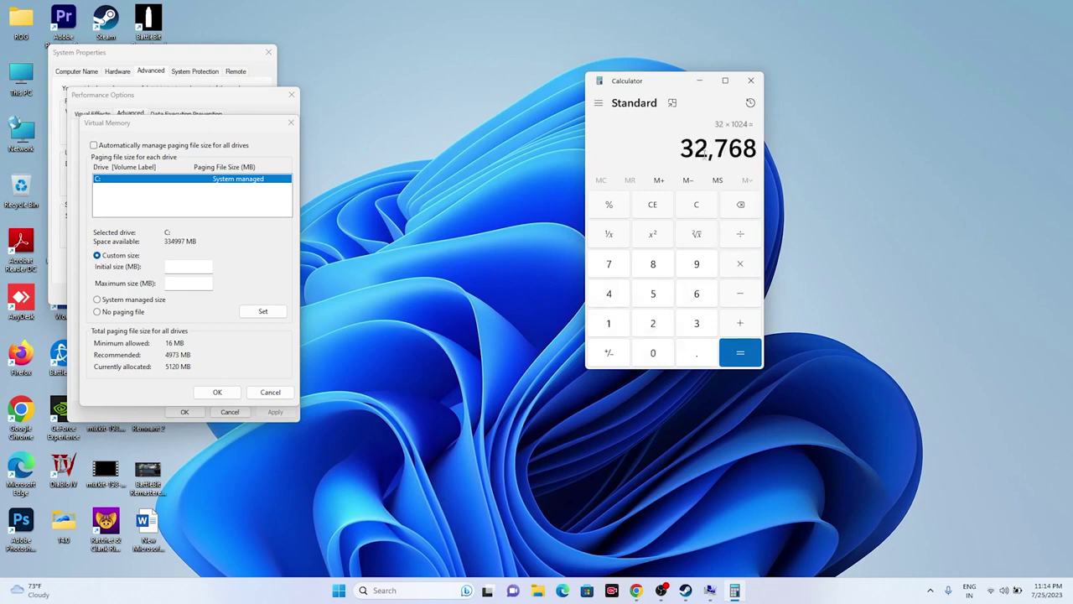
Multiply the calculated RAM size in megabytes by 1.5.
left_click(746, 264)
left_click(620, 328)
left_click(687, 360)
left_click(653, 302)
left_click(739, 356)
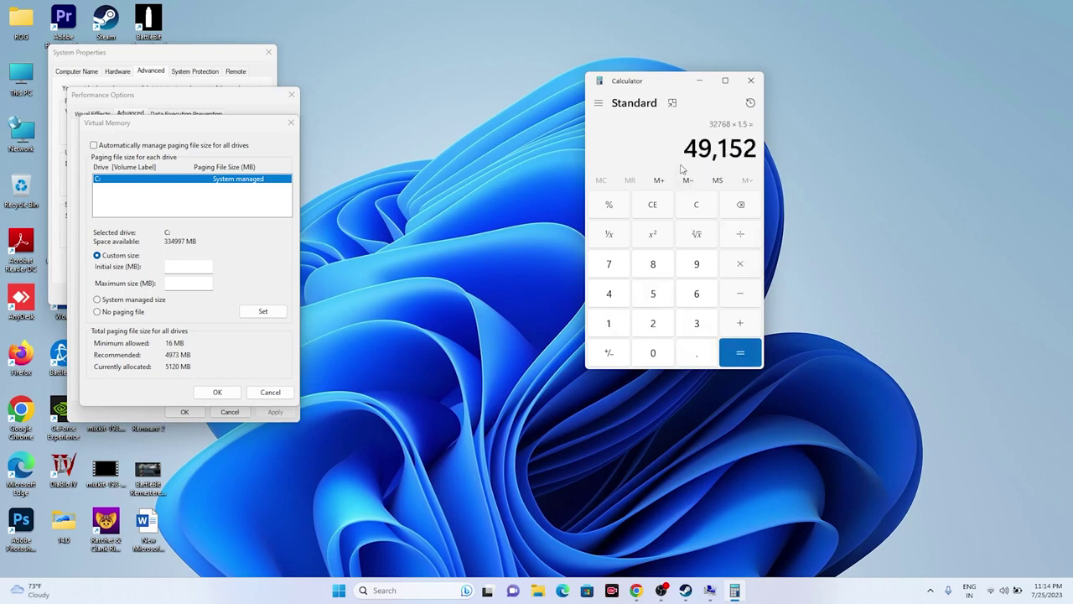
Copy the calculated result into the paging file's initial size as 49,152 MB.
right_click(733, 144)
left_click(771, 159)
left_click(185, 265)
right_click(185, 266)
left_click(220, 303)
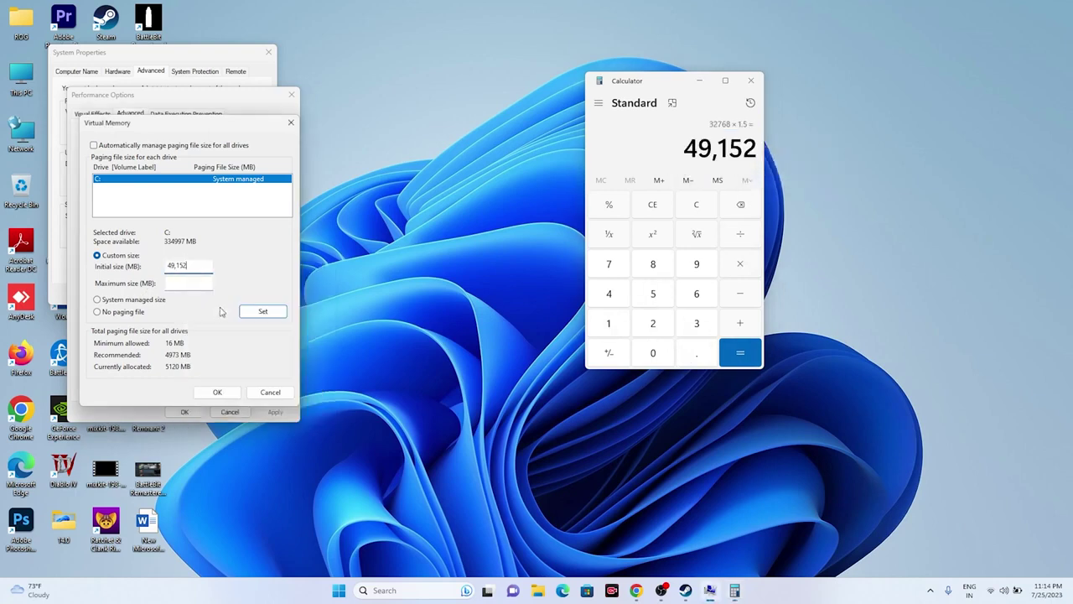
Clear Calculator and multiply 32 by 1024 to get the RAM size in megabytes for the maximum size.
left_click(652, 209)
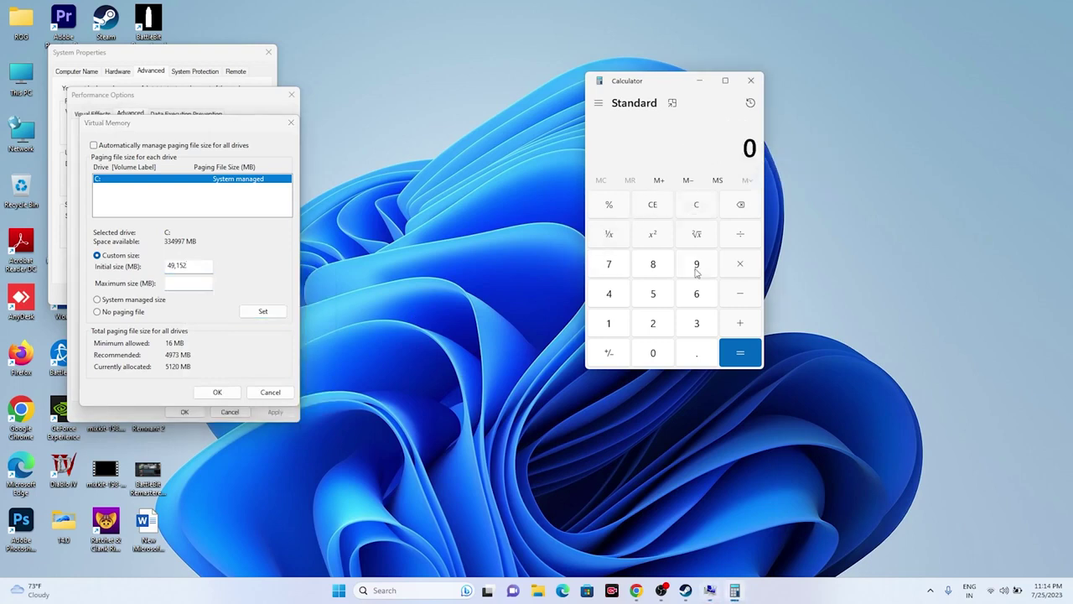
left_click(195, 281)
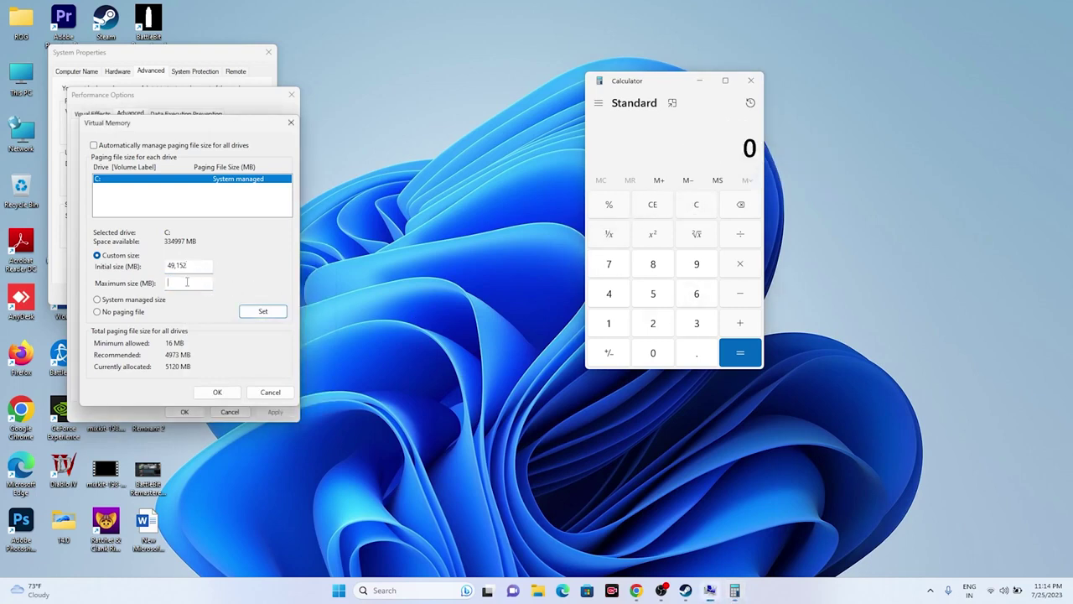
left_click(697, 323)
left_click(653, 323)
left_click(739, 266)
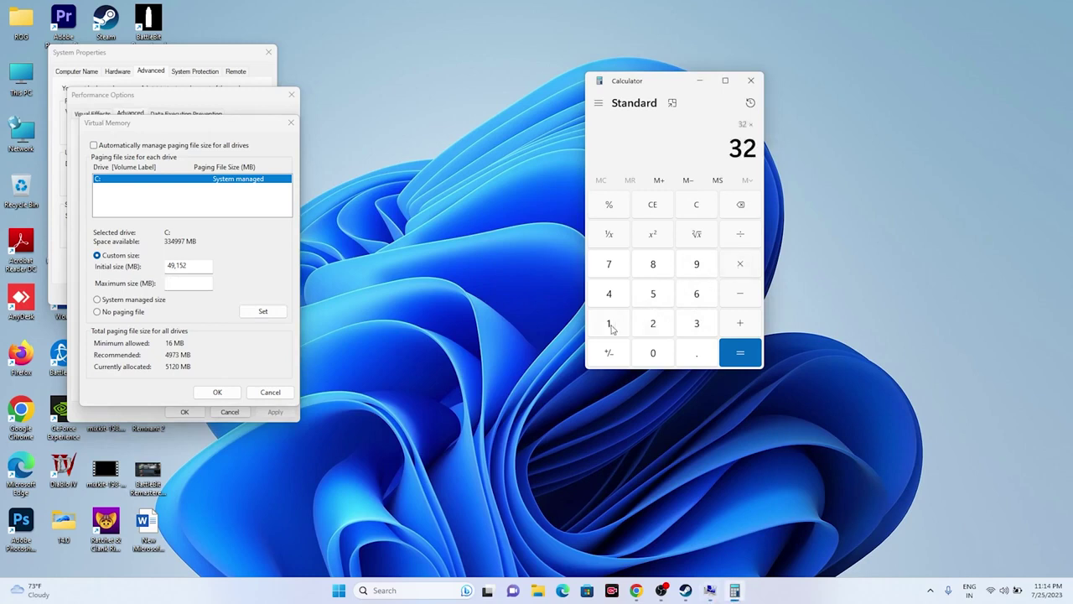
left_click(609, 325)
left_click(627, 352)
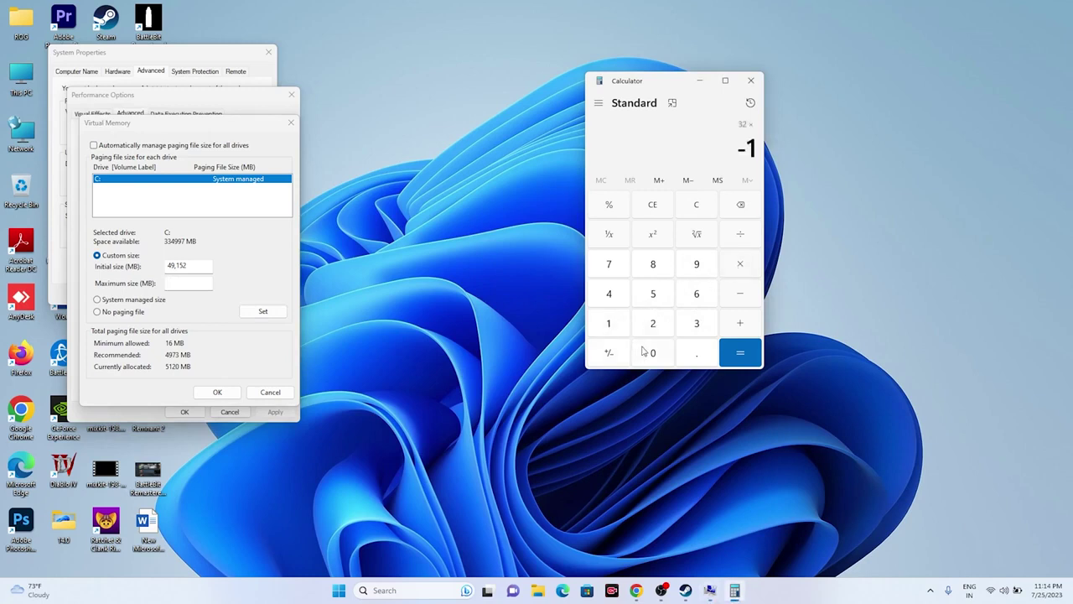
left_click(743, 213)
left_click(619, 334)
left_click(642, 353)
left_click(650, 319)
left_click(617, 300)
left_click(740, 352)
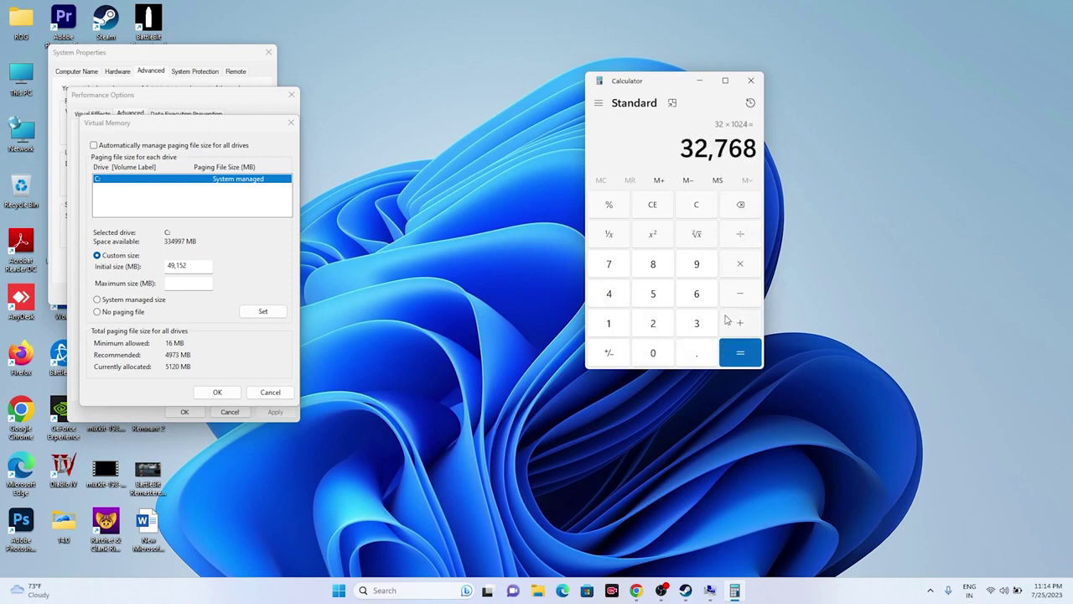
Multiply the RAM size in megabytes by 3 and copy the result into the paging file's maximum size as 98,304 MB.
left_click(741, 270)
left_click(697, 324)
left_click(741, 352)
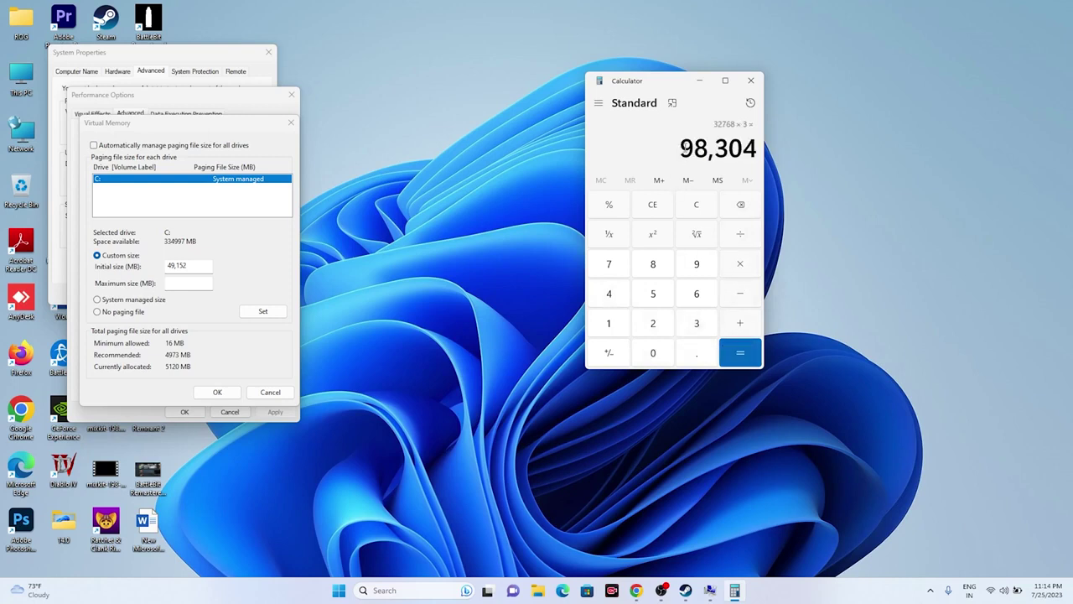
left_click_drag(681, 150, 758, 149)
right_click(739, 148)
left_click(767, 158)
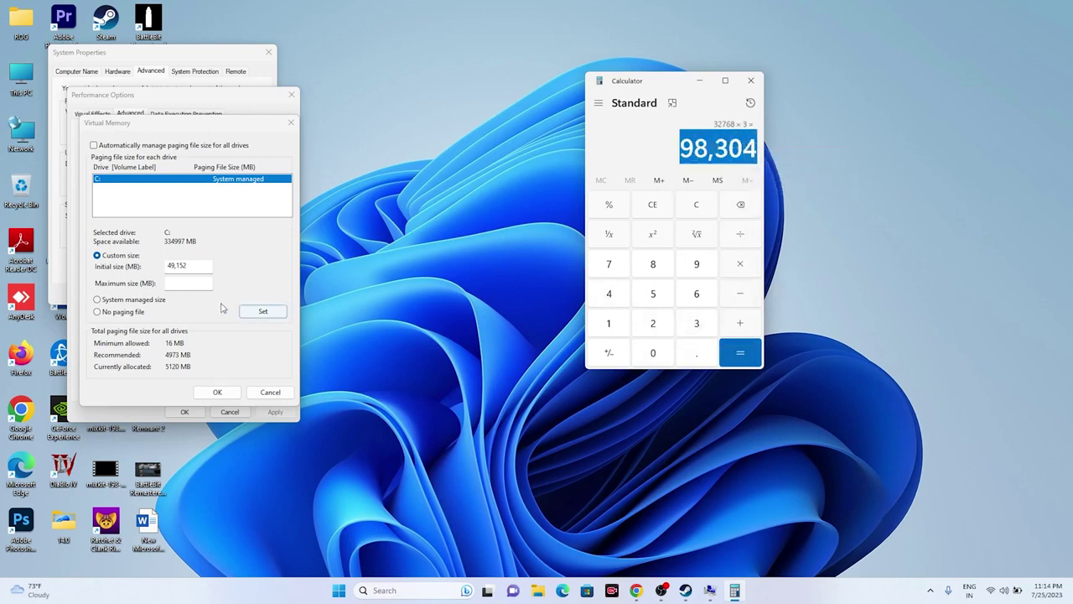
right_click(209, 285)
left_click(255, 335)
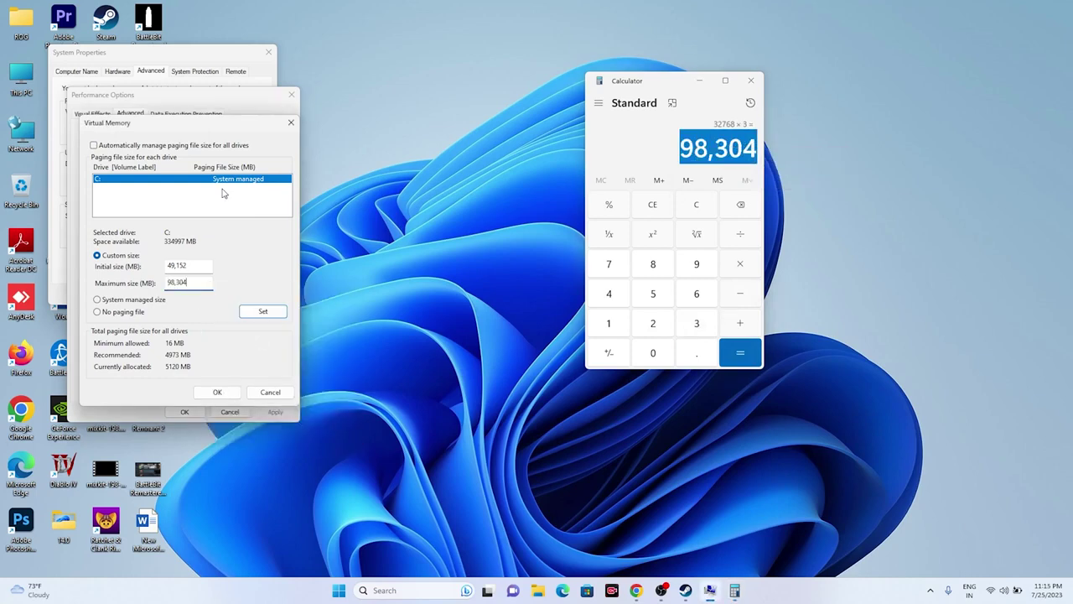
Close the Virtual Memory, Performance Options and System Properties dialogs without applying the paging file sizes, and close Calculator.
left_click(291, 123)
left_click(291, 94)
left_click(269, 54)
left_click(751, 80)
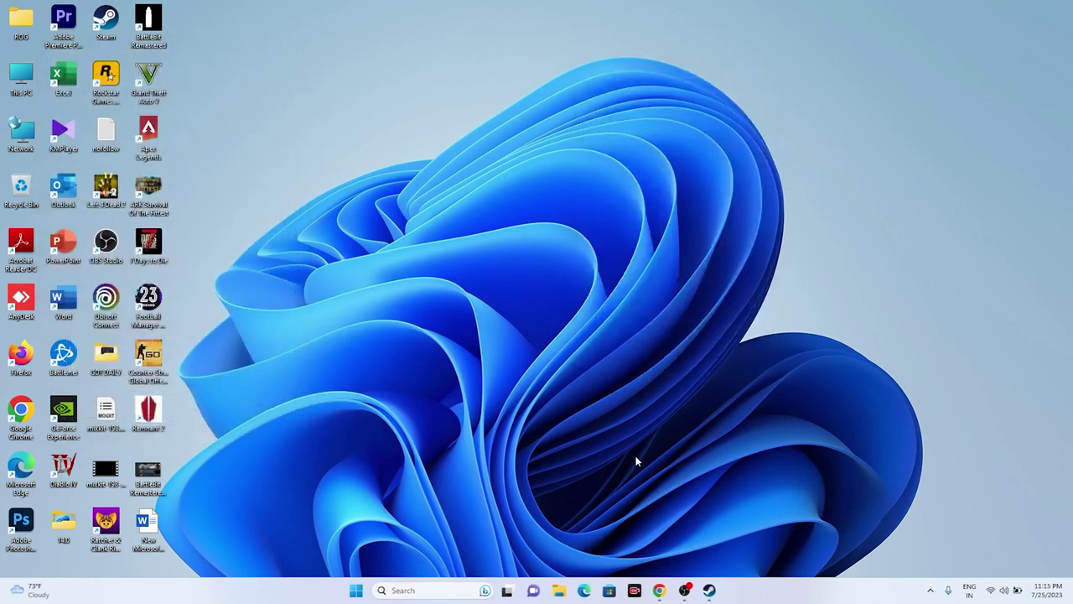
left_click(710, 590)
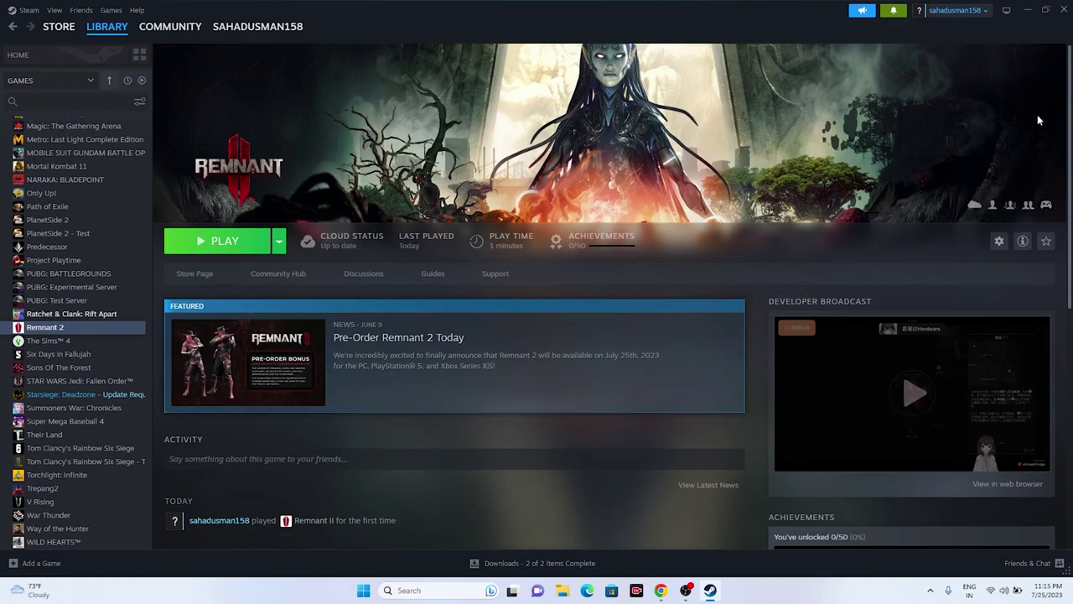
left_click(1028, 10)
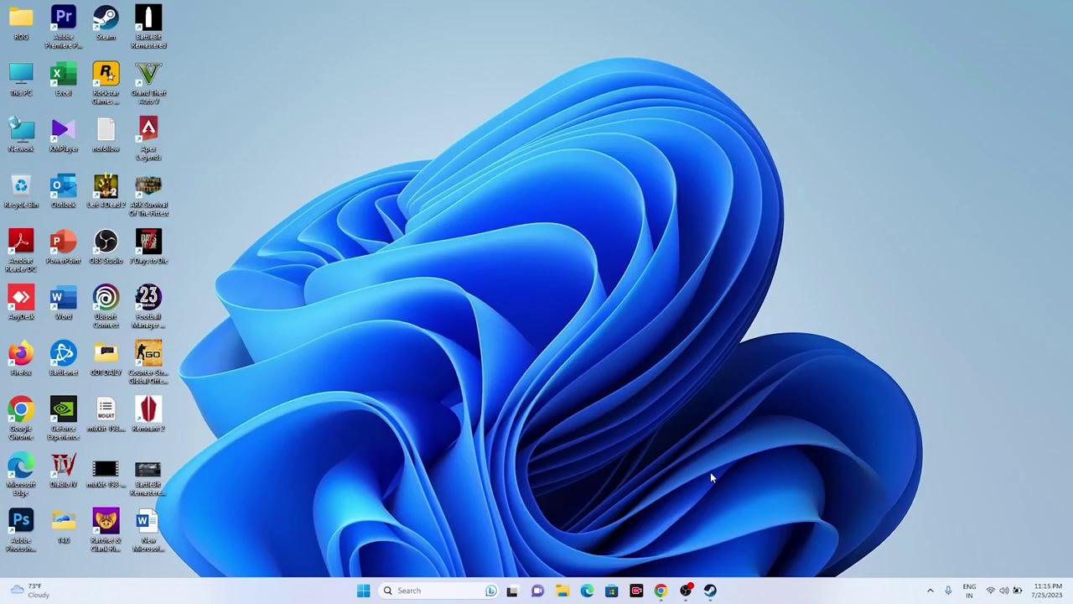
Switch to Chrome, dismiss the push notification request on NVIDIA's GeForce Drivers page and find the manual driver search.
left_click(662, 588)
left_click(570, 135)
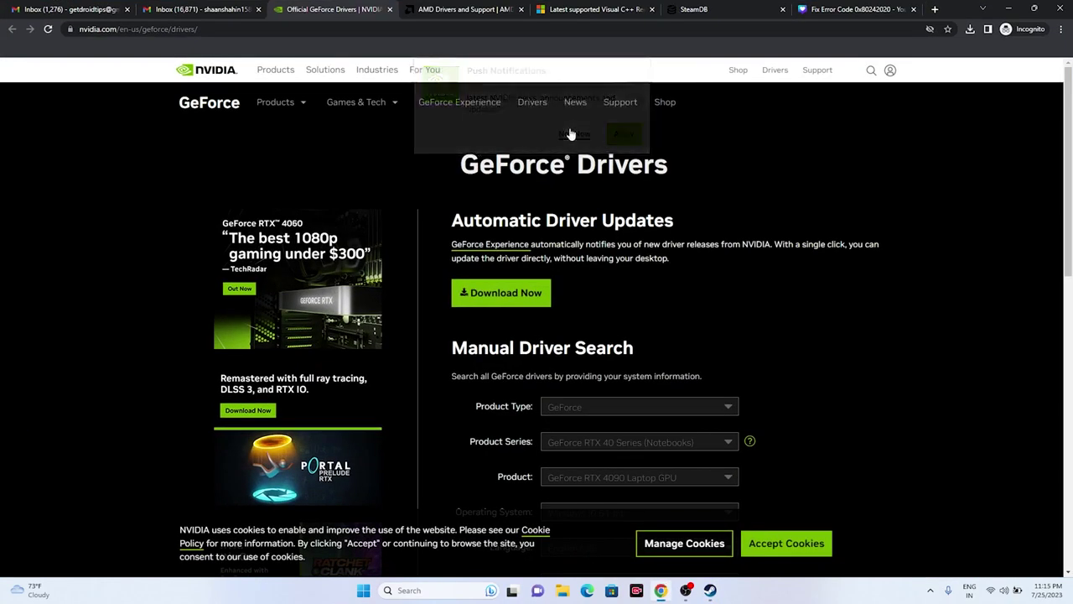
left_click(478, 10)
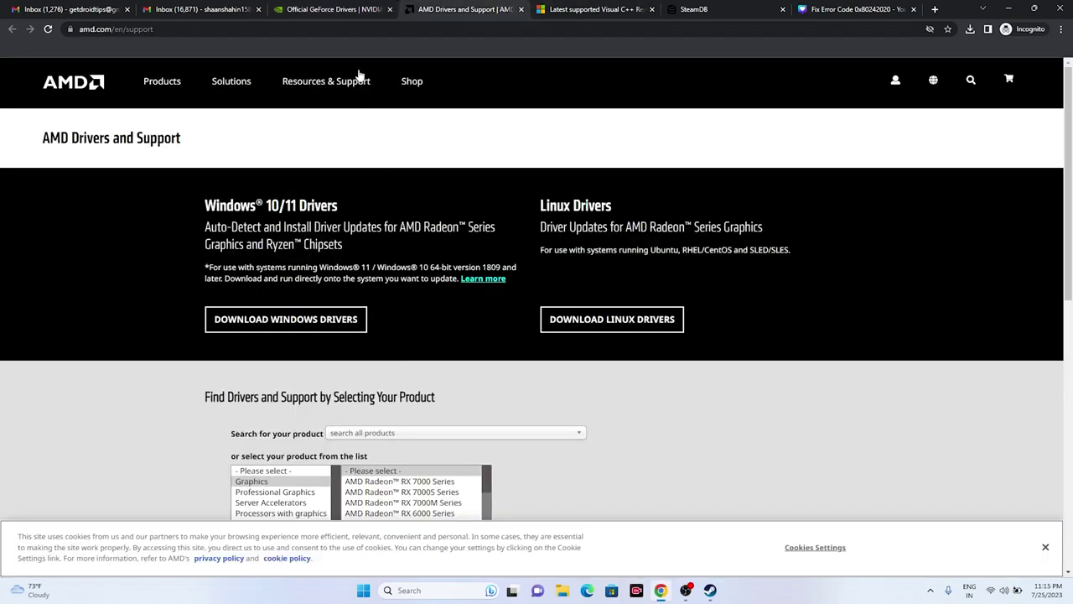
left_click(360, 12)
scroll(981, 216, "down", 3)
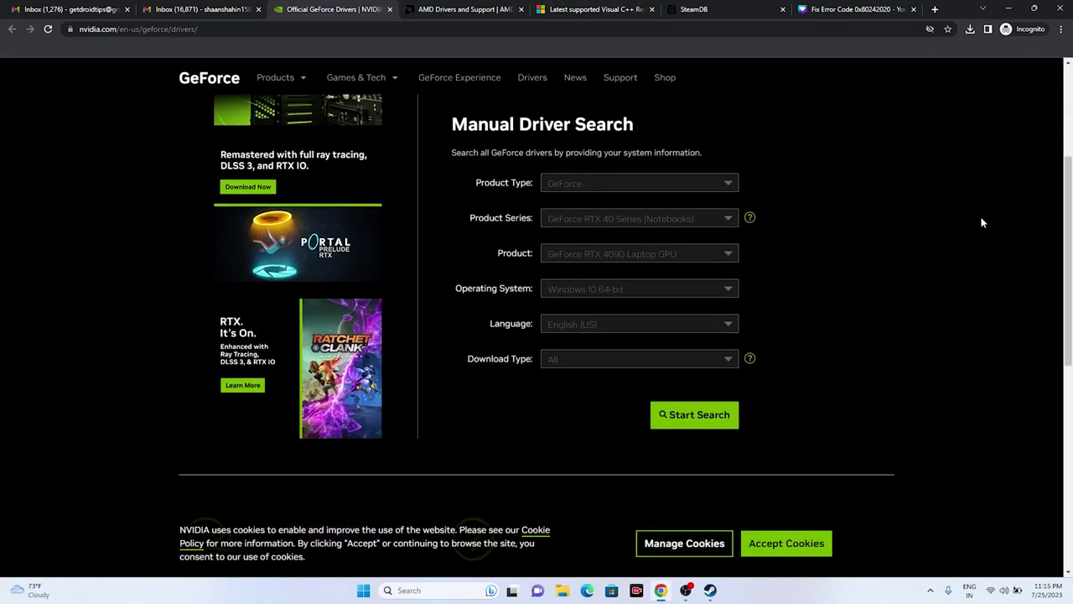
scroll(983, 222, "up", 3)
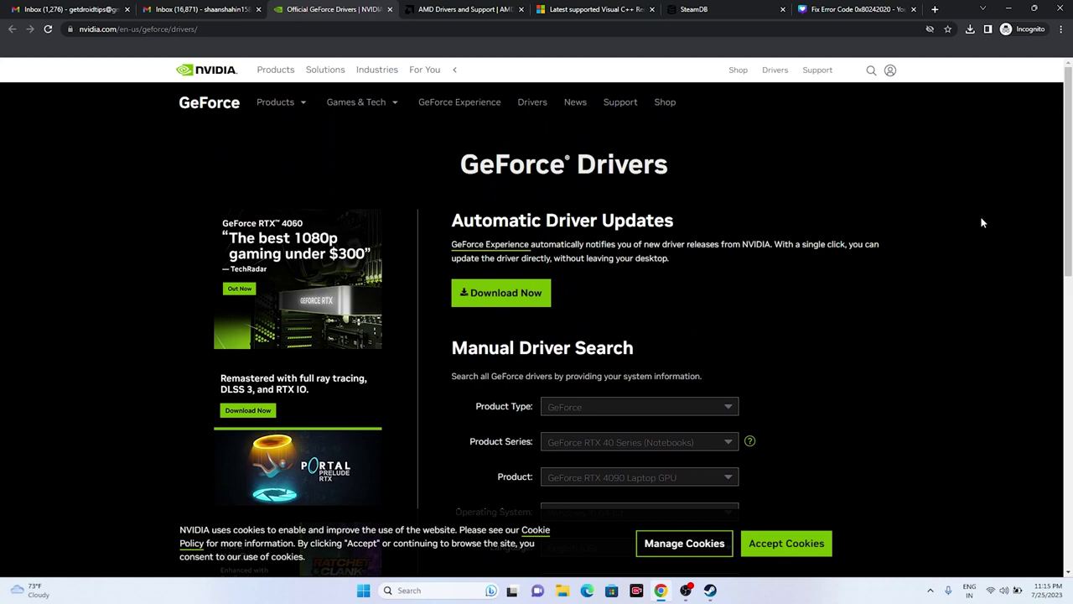
scroll(983, 222, "down", 3)
scroll(902, 230, "up", 1)
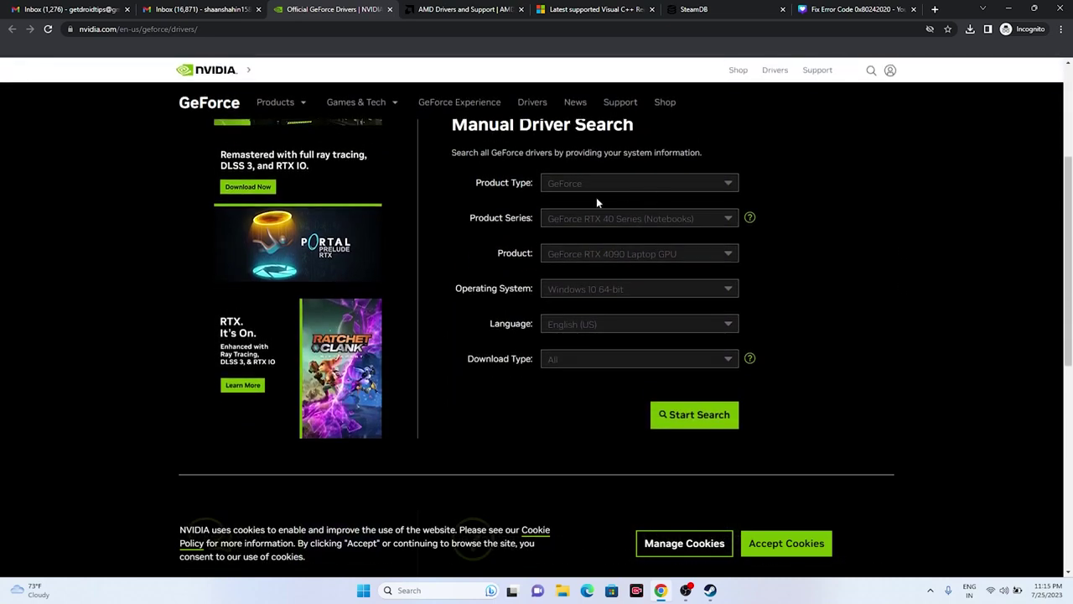
Search for NVIDIA drivers with product type GeForce, series GeForce RTX 40 Series (Notebooks) and operating system Windows 11.
left_click(584, 188)
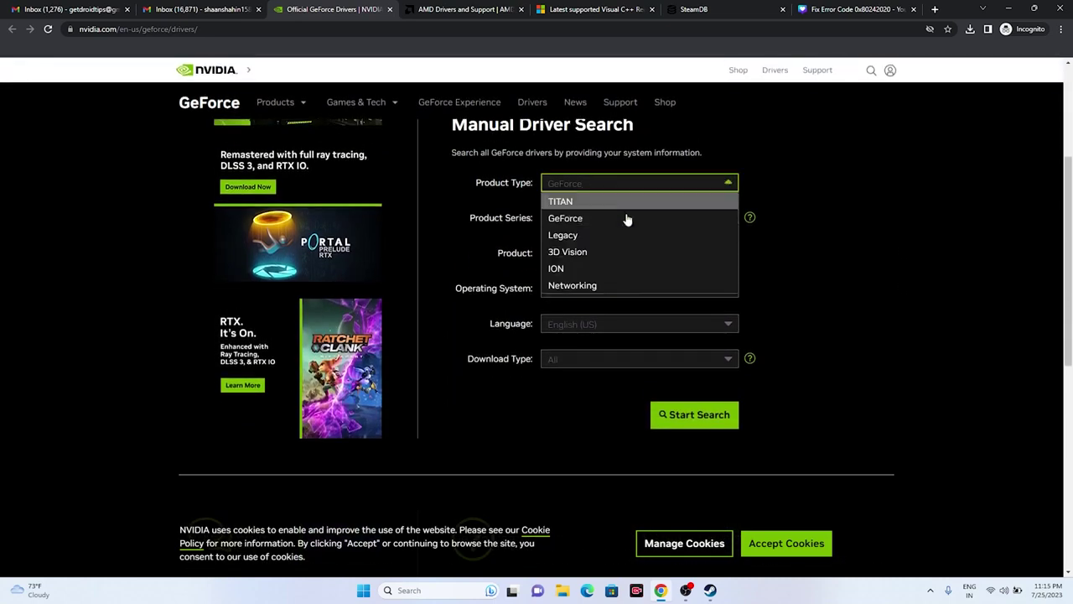
left_click(578, 219)
left_click(567, 220)
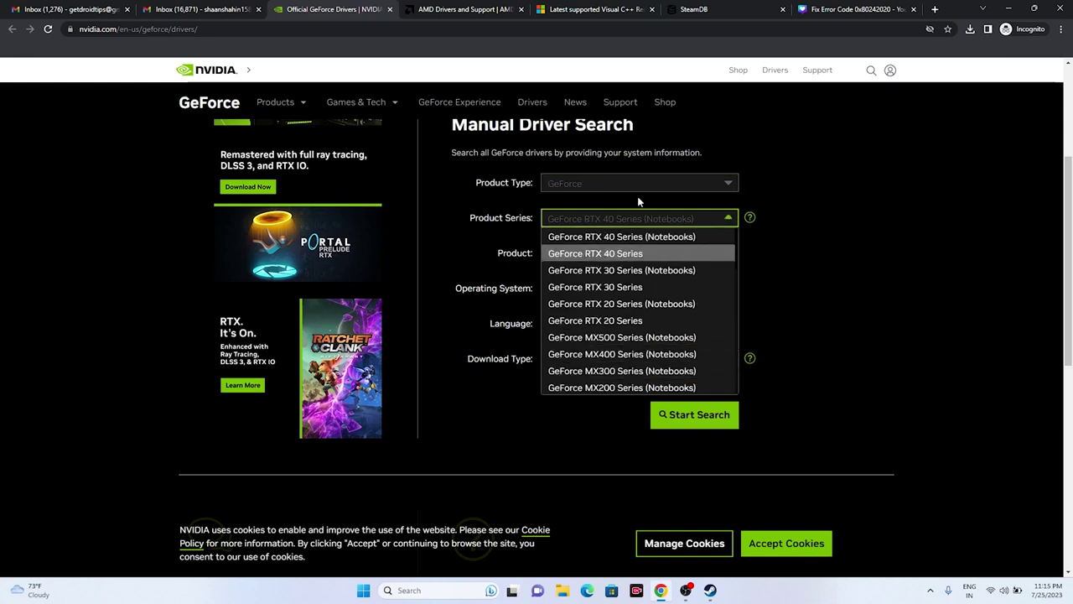
left_click(698, 236)
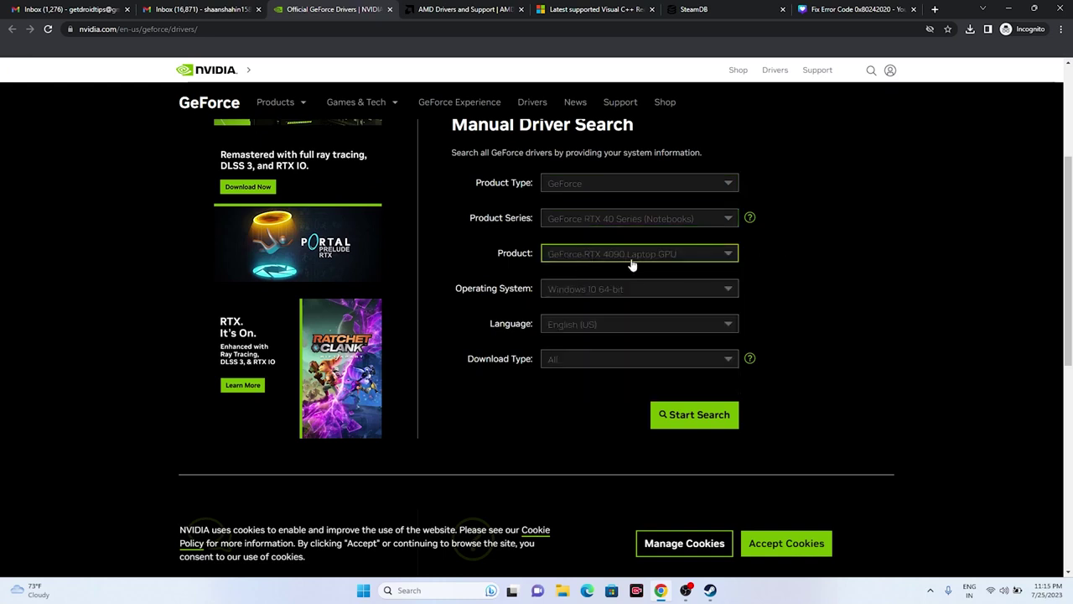
left_click(589, 296)
left_click(593, 324)
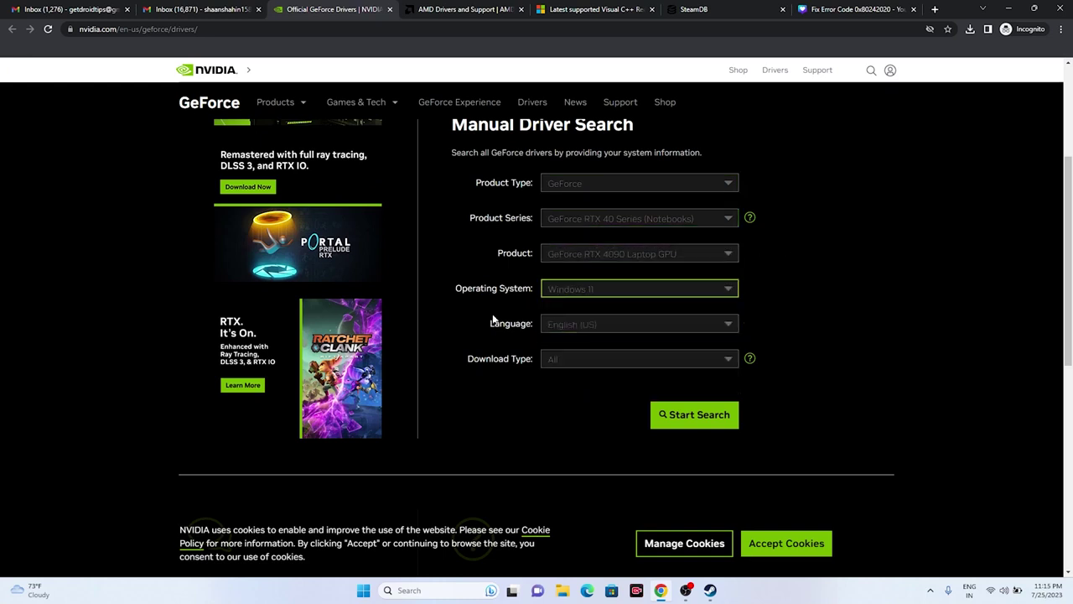
scroll(920, 289, "down", 1)
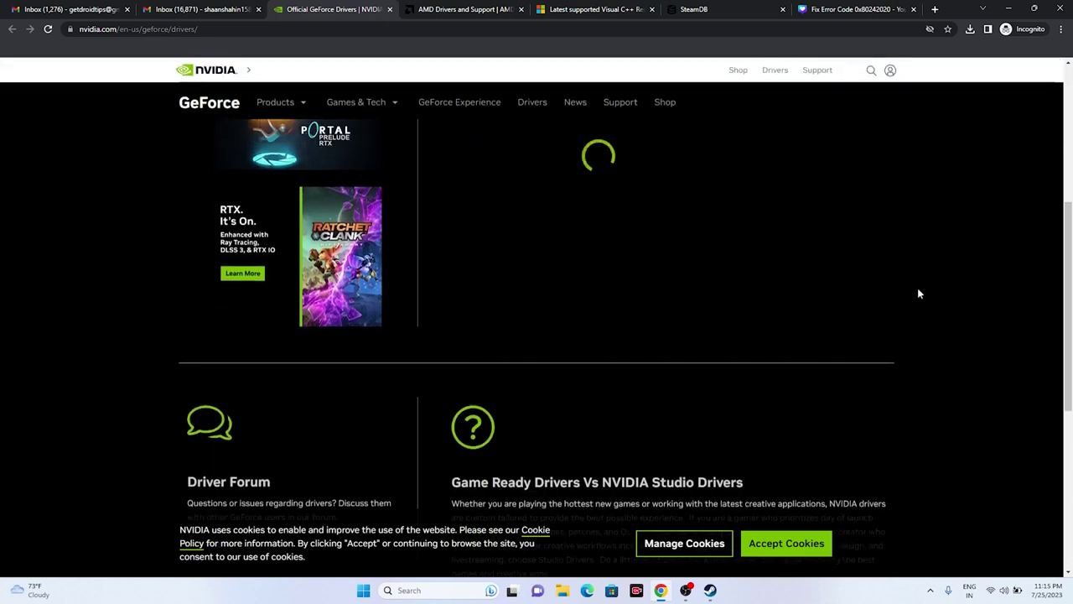
Review the driver results for the version and release date of the newest GeForce Game Ready Driver.
scroll(900, 261, "down", 5)
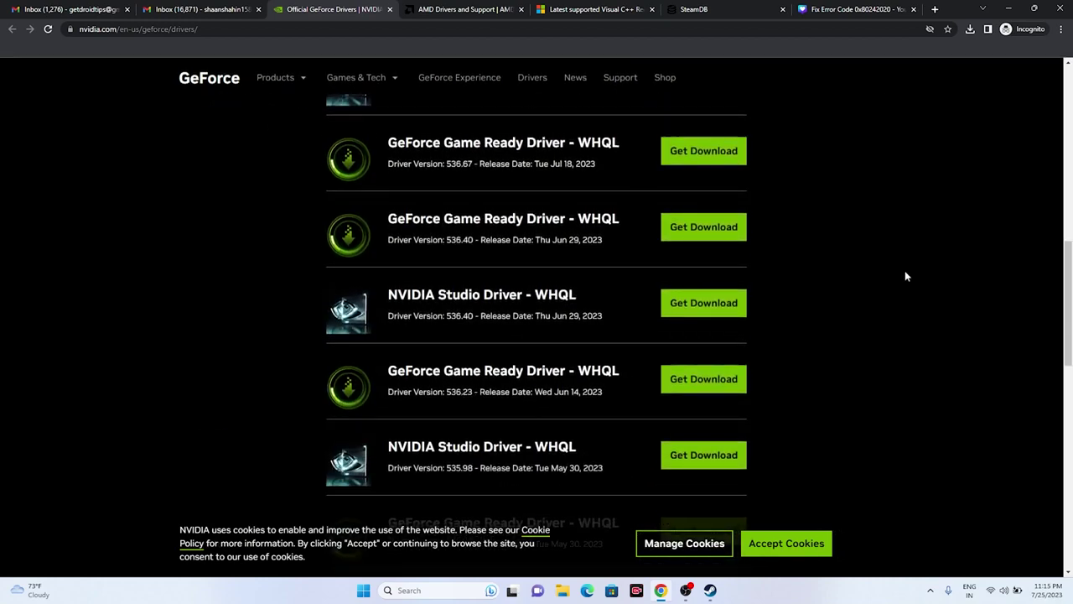
scroll(905, 273, "up", 3)
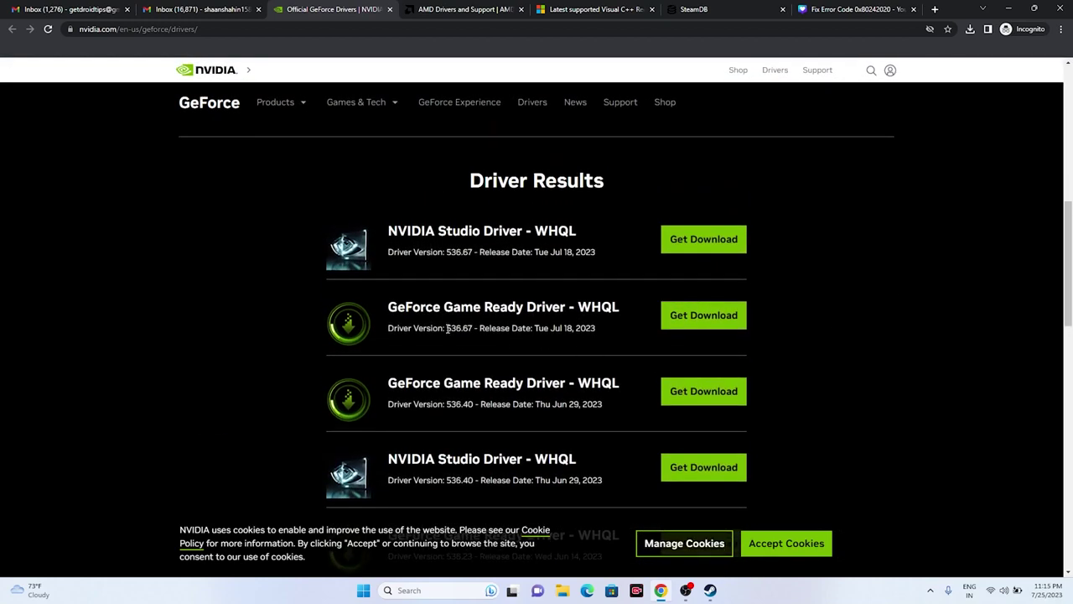
left_click_drag(447, 328, 386, 307)
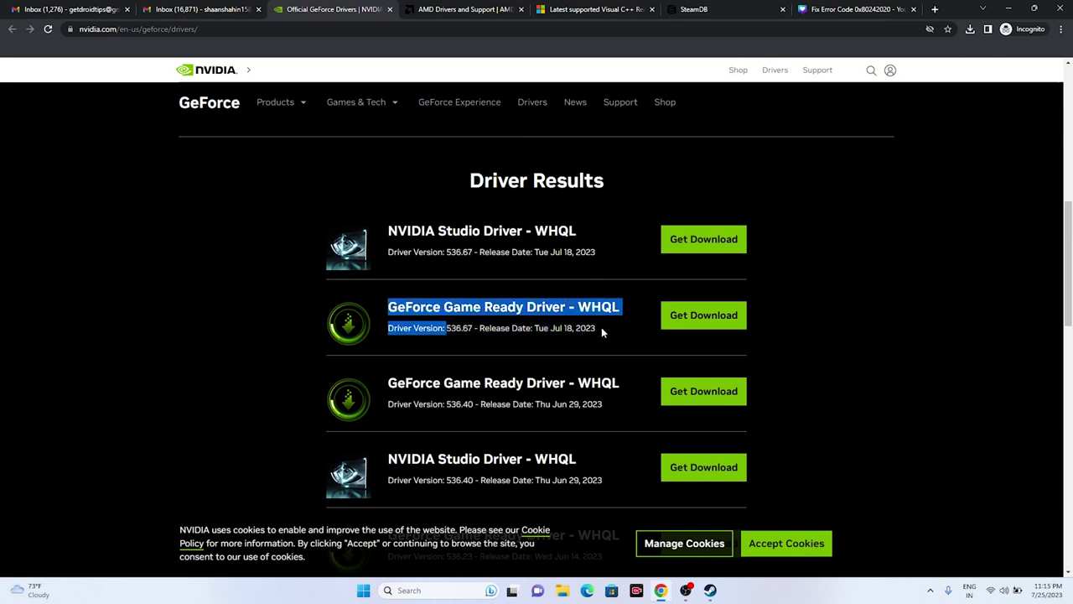
left_click_drag(601, 327, 595, 328)
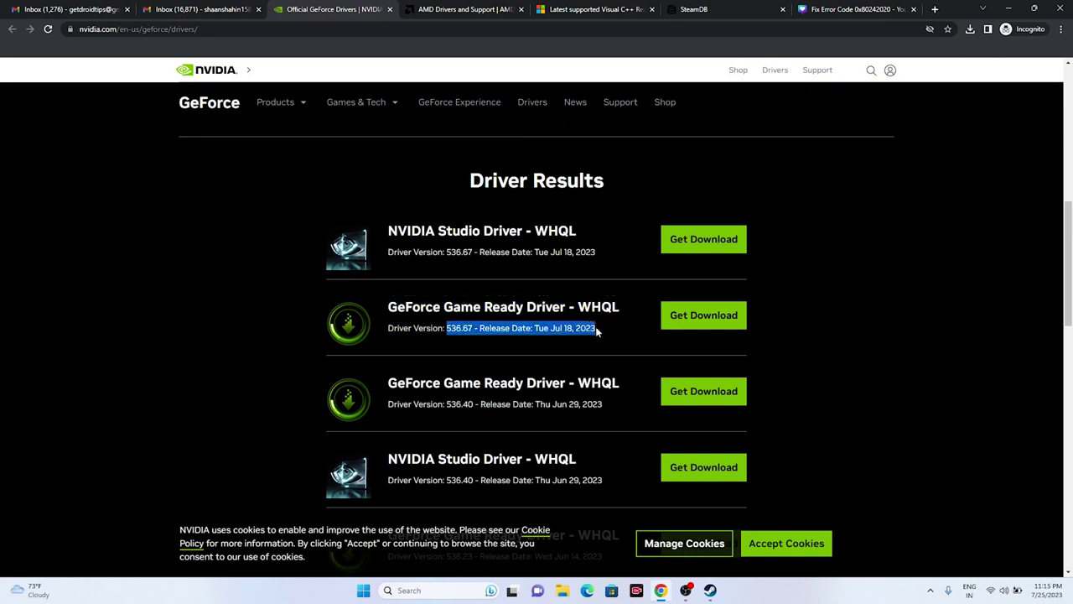
left_click(845, 338)
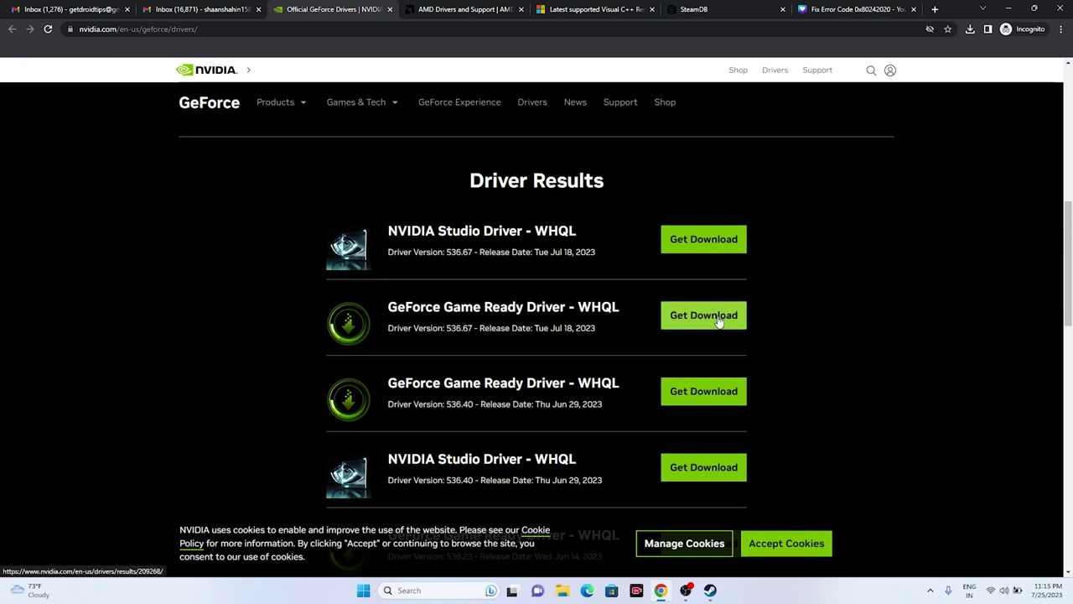
Open AMD's driver page for the Radeon RX 7600S by choosing Graphics and the RX 7000S Series in the product list.
key("ctrl+Tab")
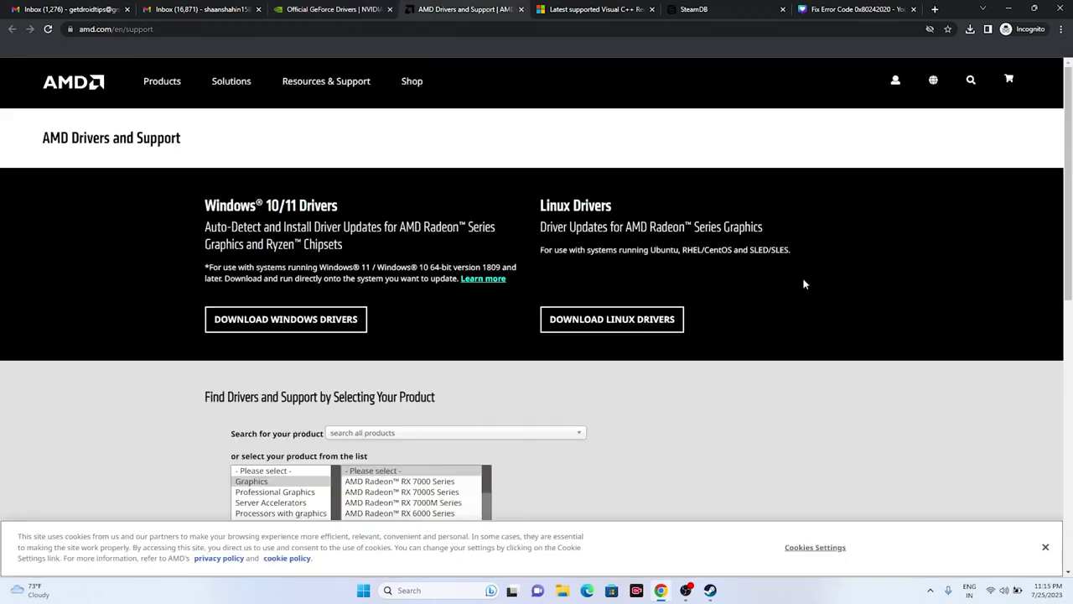
scroll(528, 351, "down", 2)
left_click(250, 370)
left_click(410, 380)
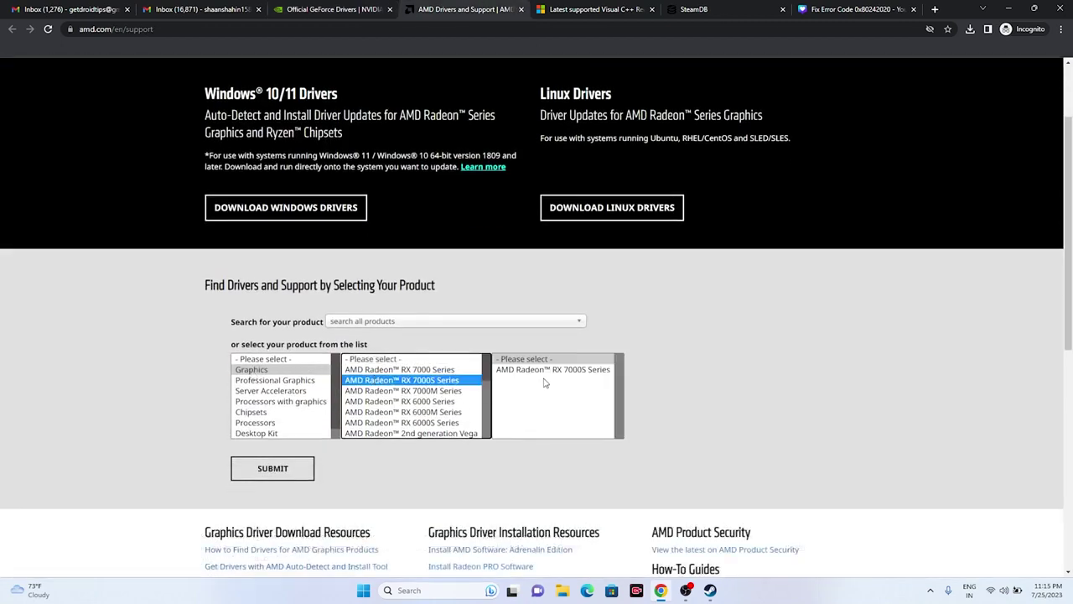
left_click(545, 370)
left_click(650, 380)
left_click(256, 466)
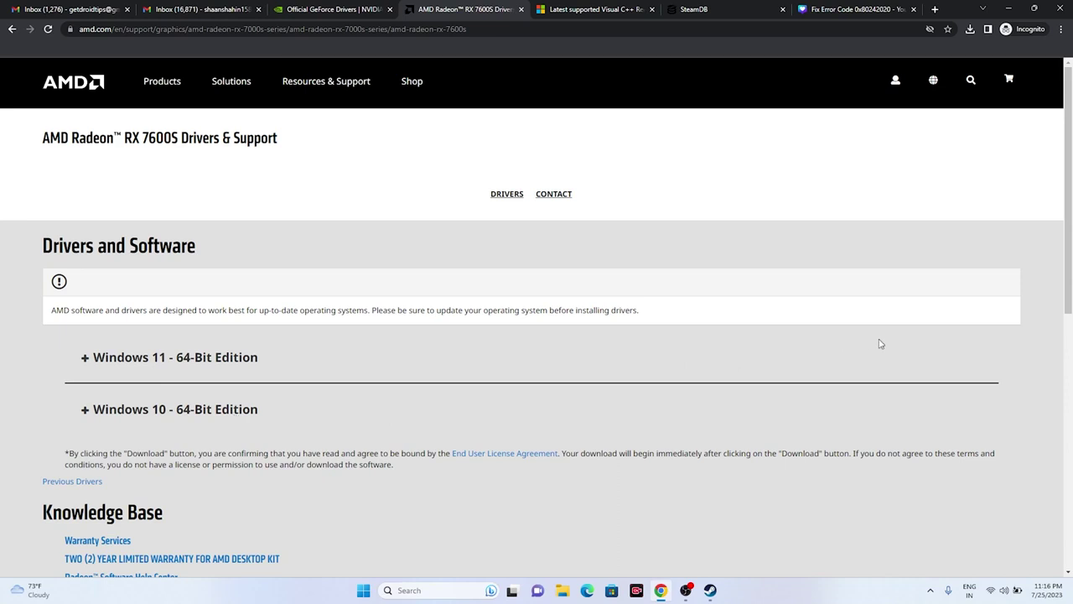
On Microsoft's Visual C++ Redistributable page, download the latest X86 installer, VC_redist.x86, to the Downloads folder.
left_click(605, 11)
left_click_drag(549, 217, 290, 165)
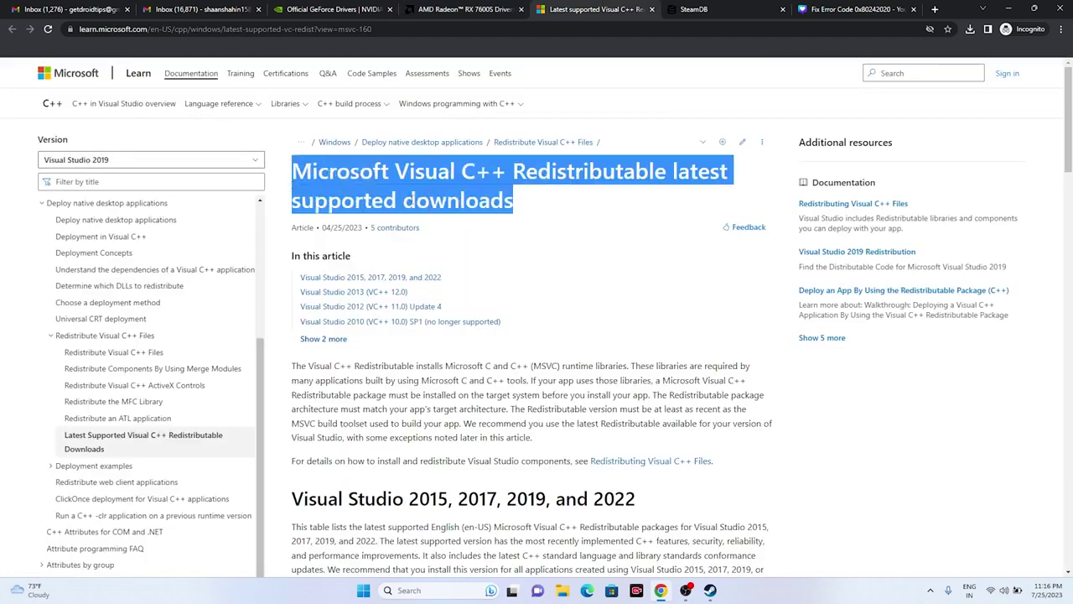
left_click(574, 208)
scroll(474, 243, "down", 6)
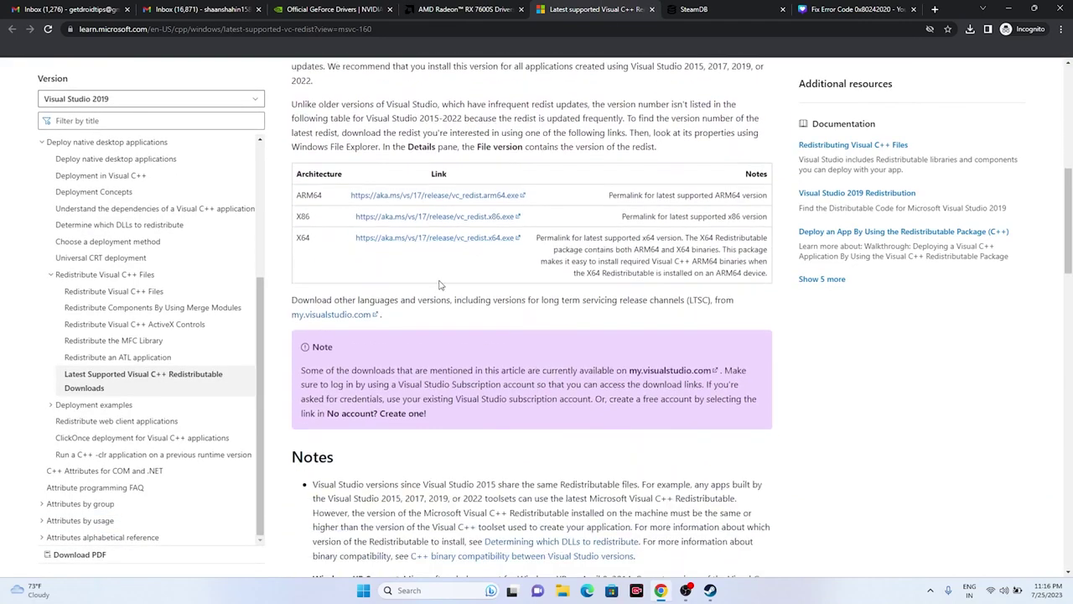
left_click(421, 220)
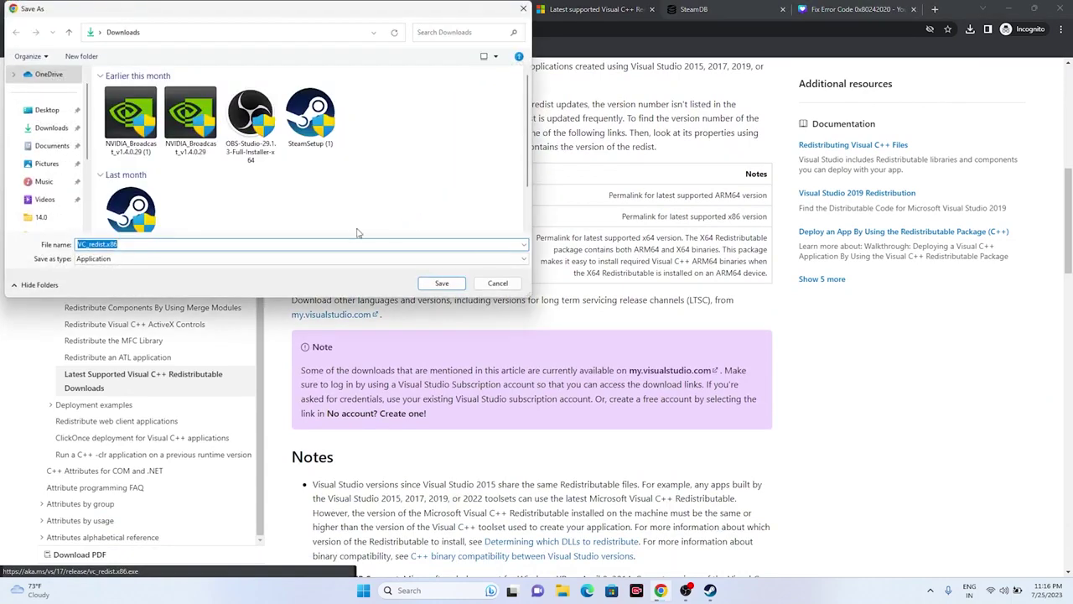
left_click(440, 282)
Download the latest X64 installer, VC_redist.x64, to the Downloads folder and show the browser's recent downloads.
left_click(435, 239)
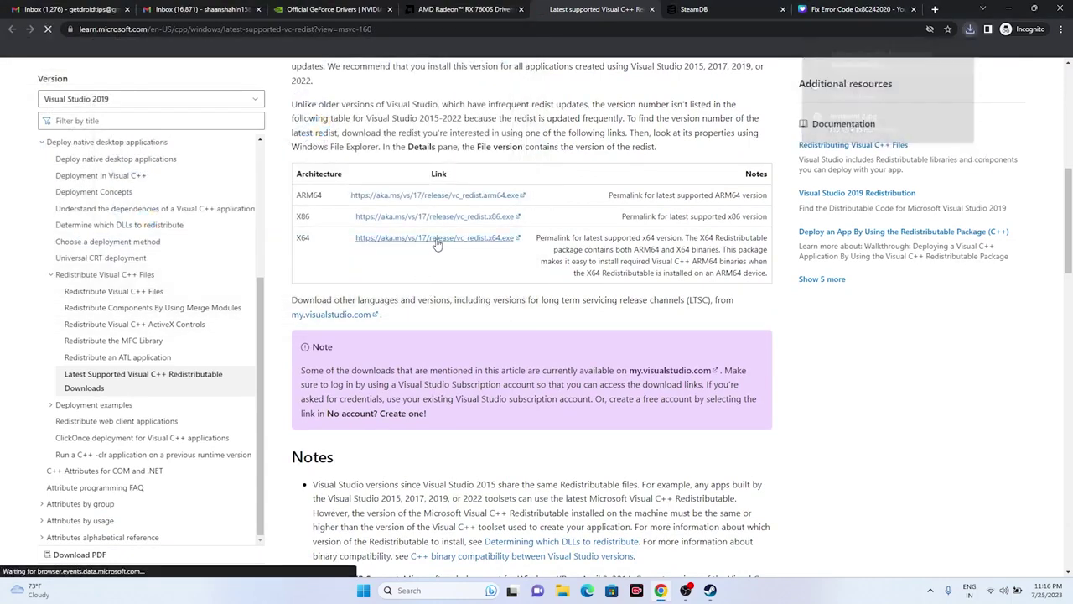
left_click(440, 281)
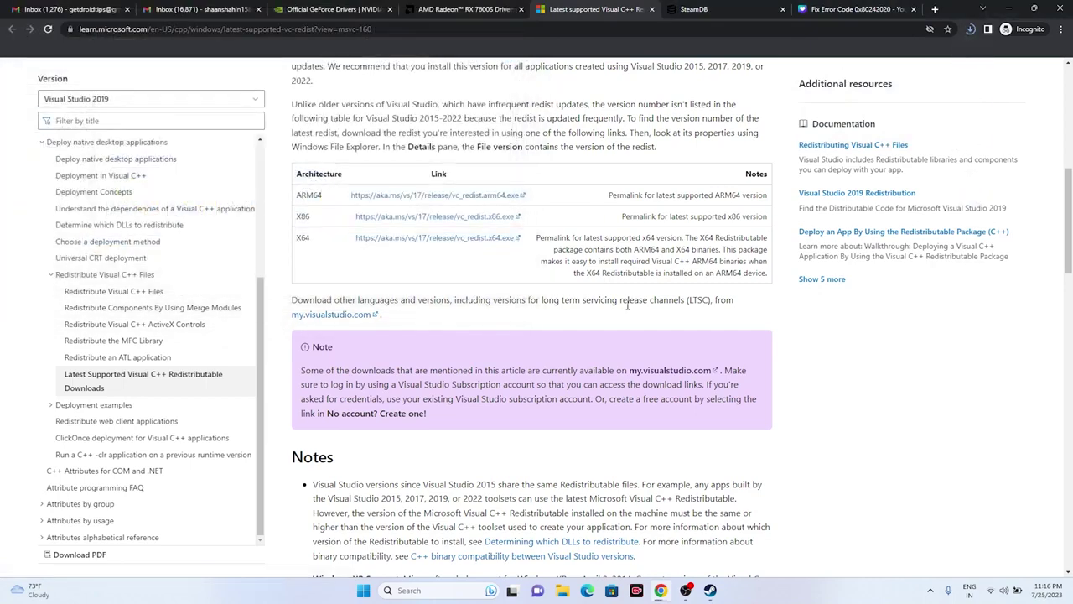
left_click(971, 29)
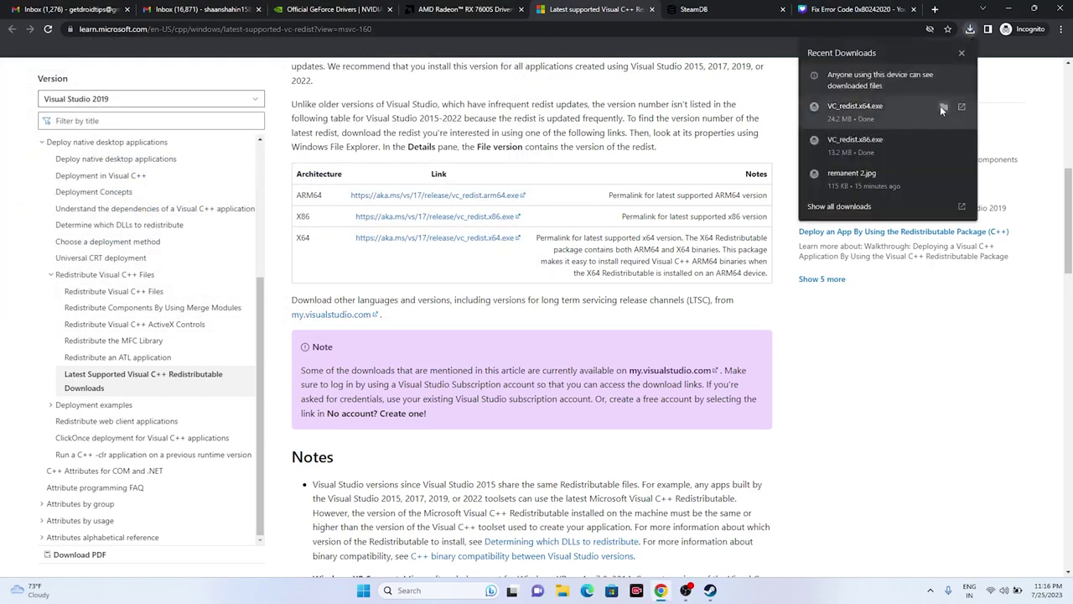
Run the VC_redist.x64 installer from the Downloads folder and repair the Visual C++ 2015-2022 Redistributable (x64) without restarting the PC.
left_click(862, 205)
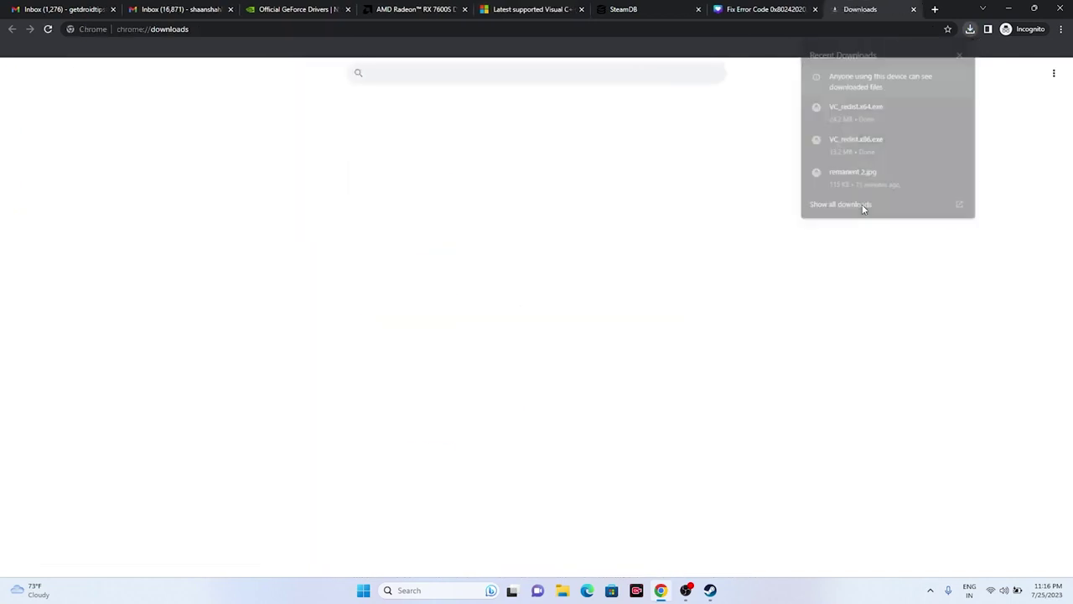
left_click(424, 180)
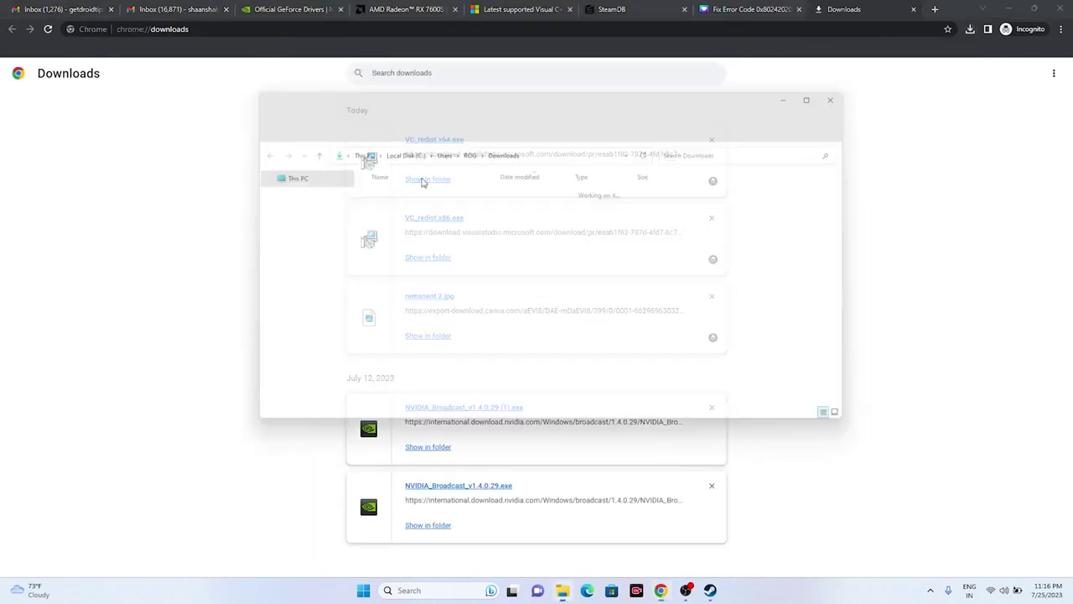
double_click(153, 122)
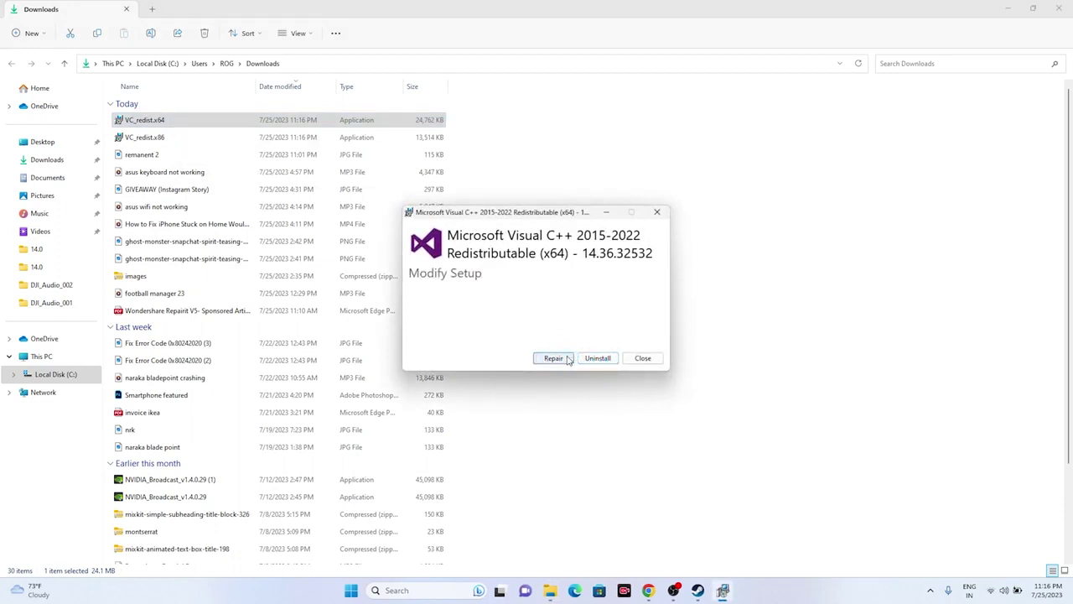
left_click(566, 360)
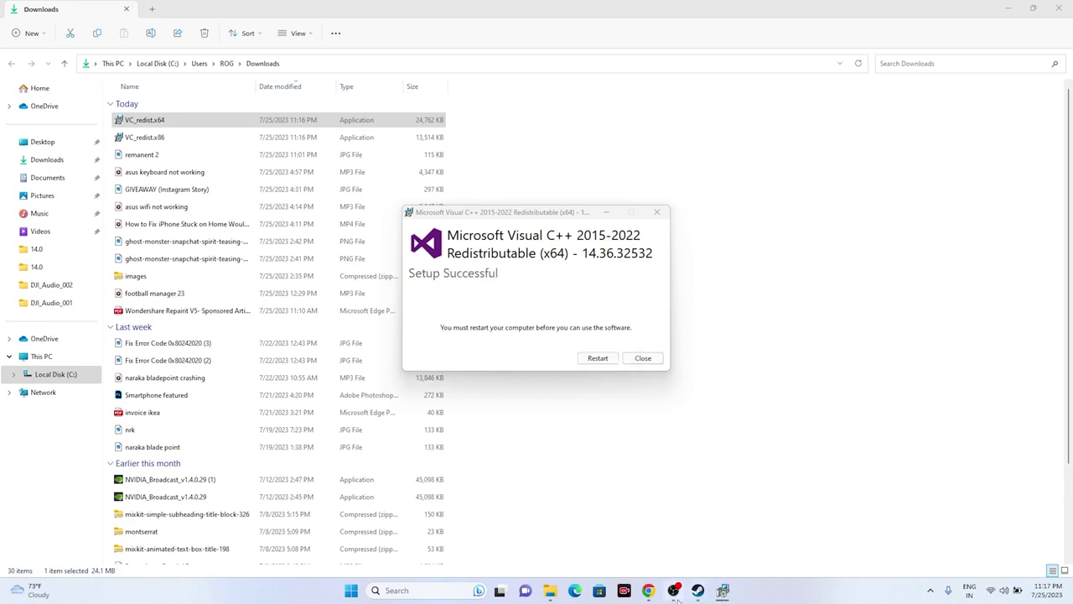
left_click(643, 359)
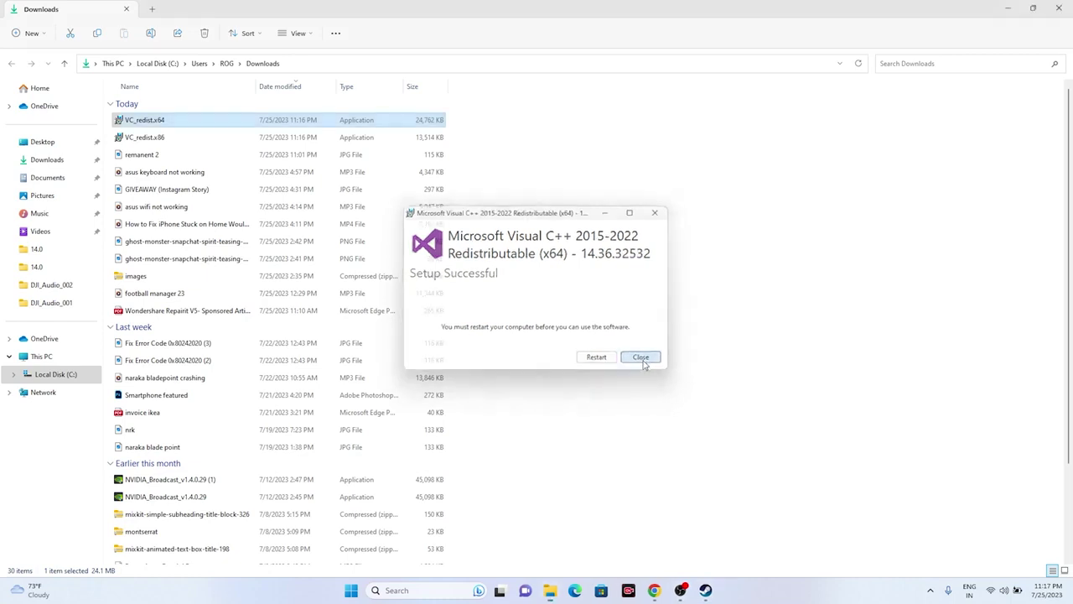
Run VC_redist.x86 and repair the Visual C++ 2015-2022 Redistributable (x86), closing the setup when it finishes.
left_click(171, 140)
double_click(171, 139)
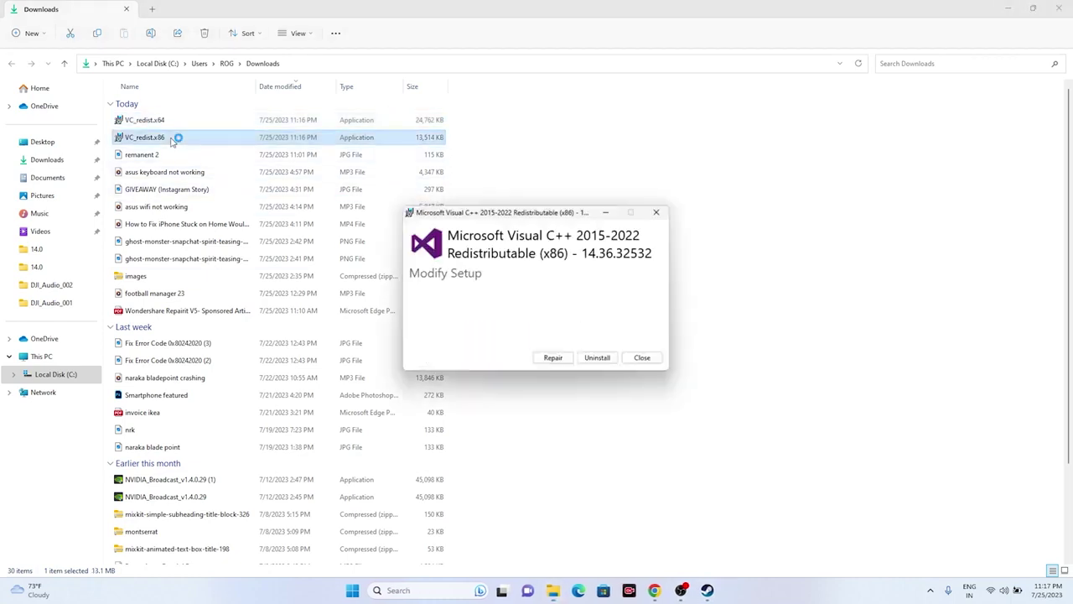
left_click(553, 358)
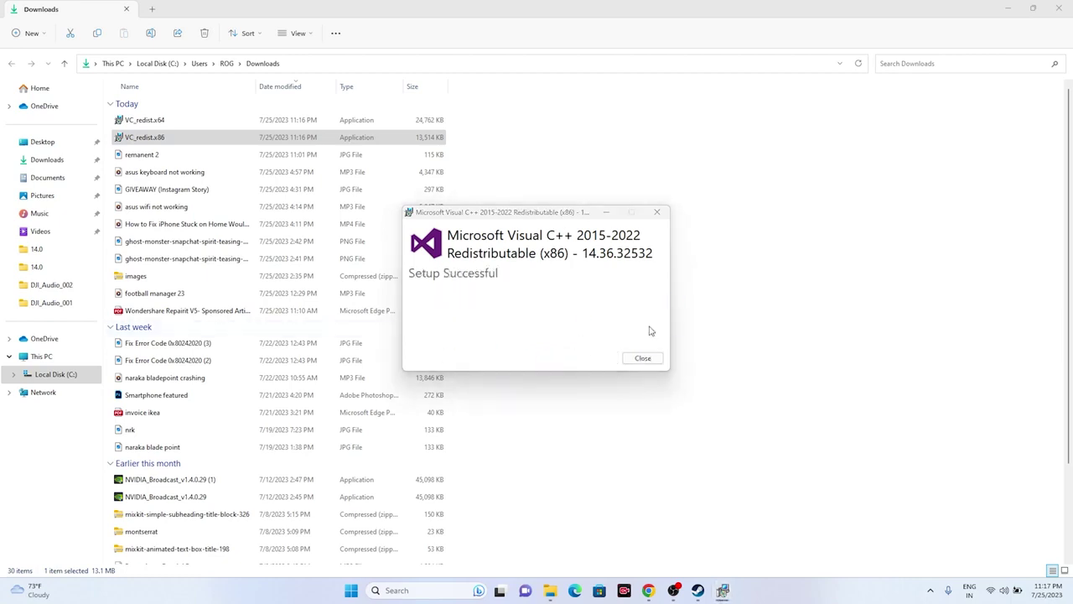
left_click(643, 359)
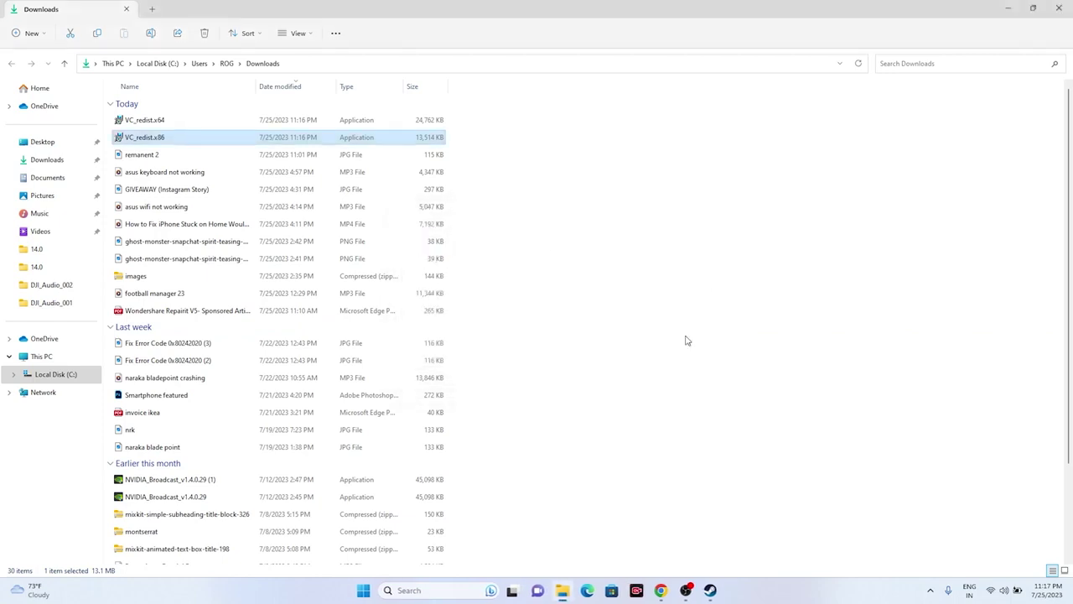
Close the Downloads folder window and the browser's downloads page, and minimize the browser.
left_click(1059, 8)
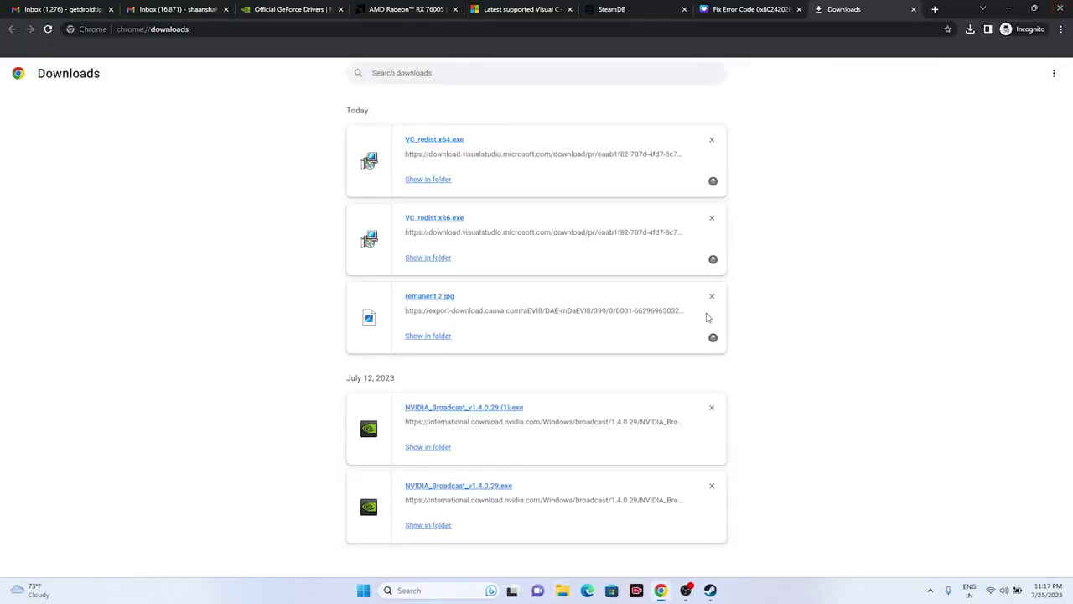
left_click(913, 9)
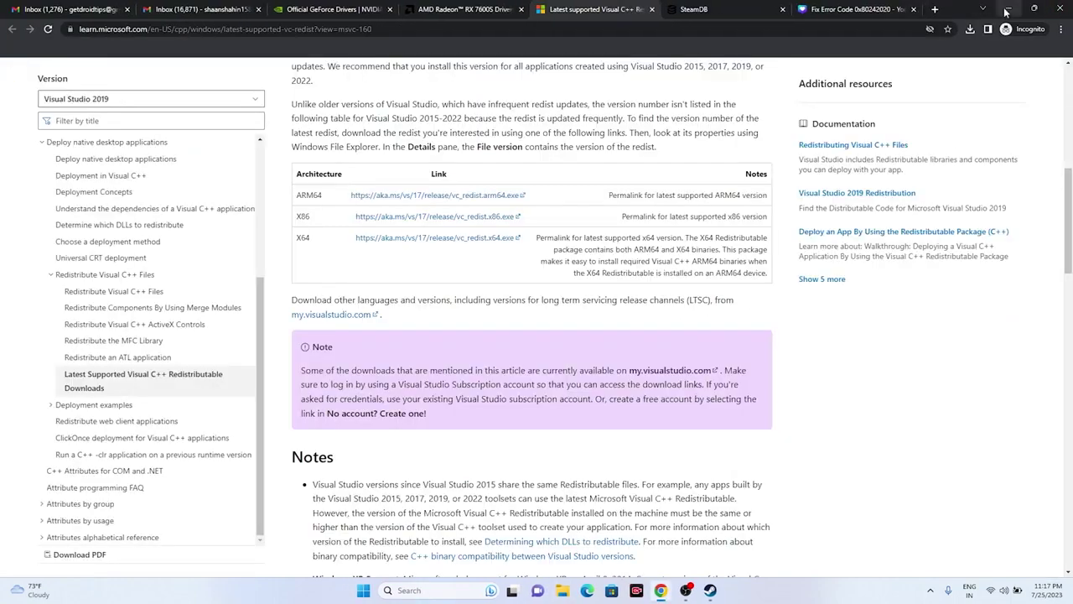
left_click(1009, 9)
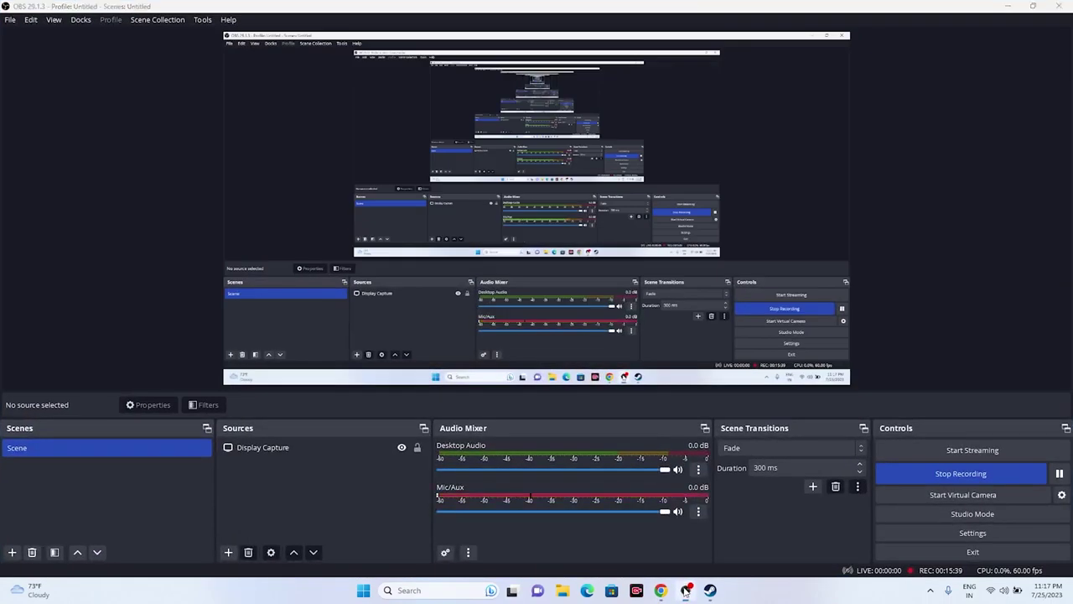
Switch to Steam, view the Manage options for Remnant 2 in the library, and minimize Steam.
left_click(711, 590)
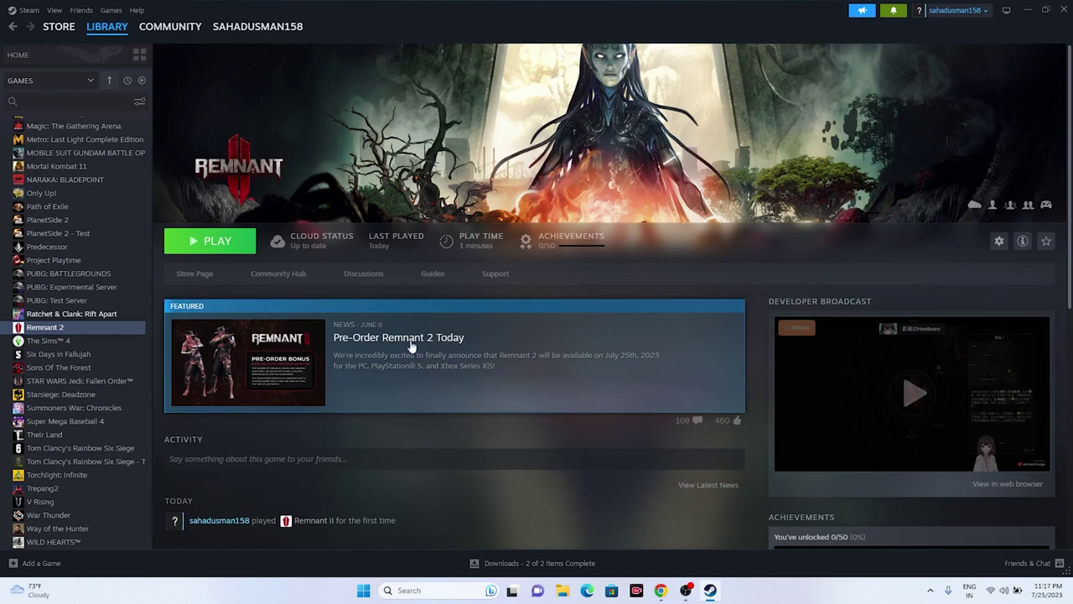
right_click(84, 333)
mouse_move(109, 397)
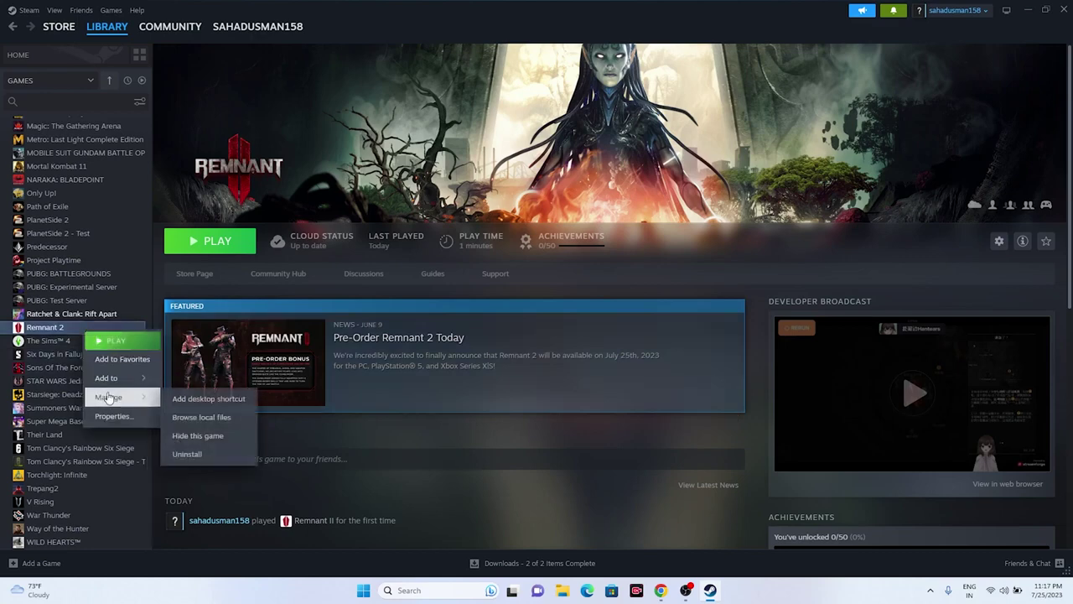
key("Escape")
left_click(1027, 10)
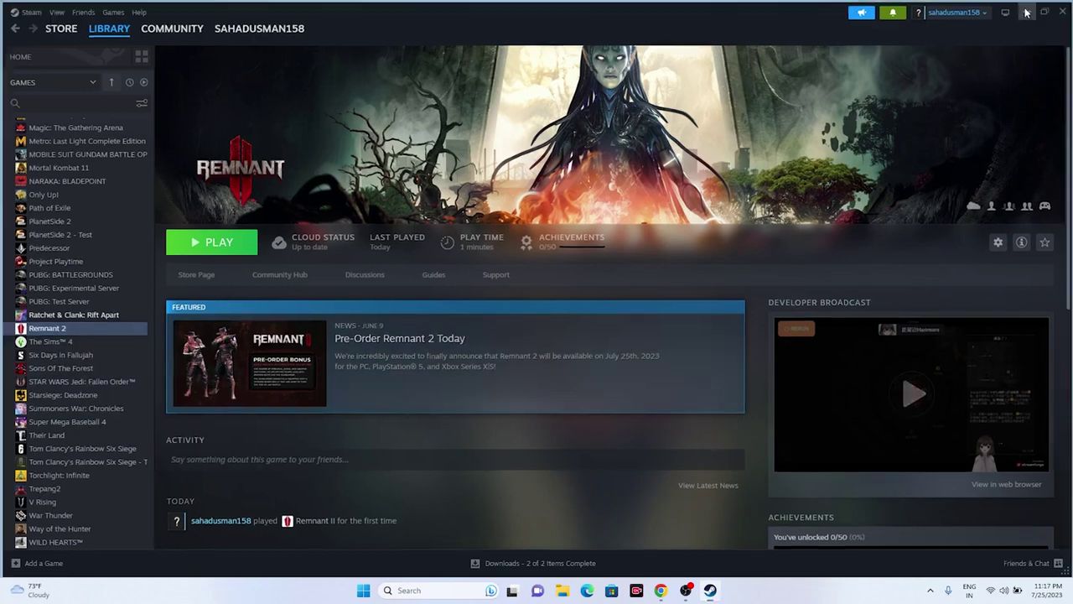
View the PC's drives under This PC in File Explorer and close the window.
key("super+e")
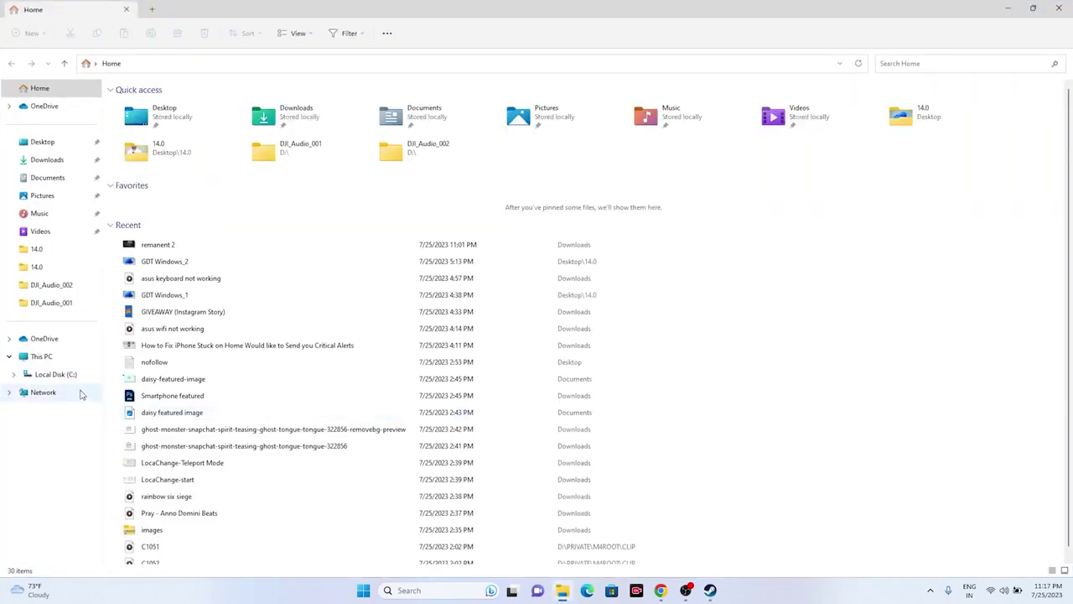
left_click(41, 356)
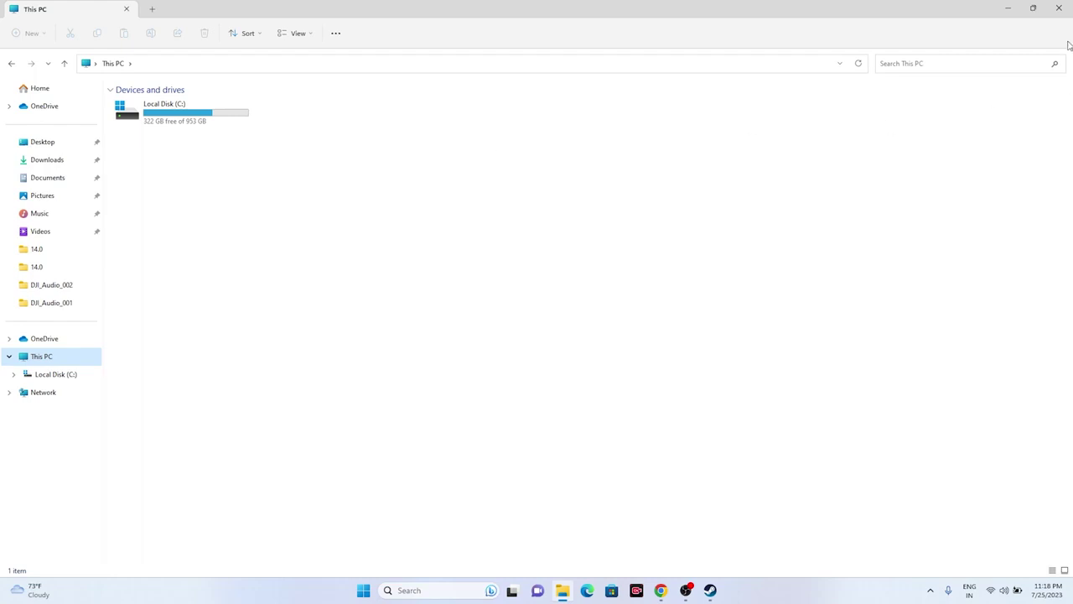
left_click(1060, 8)
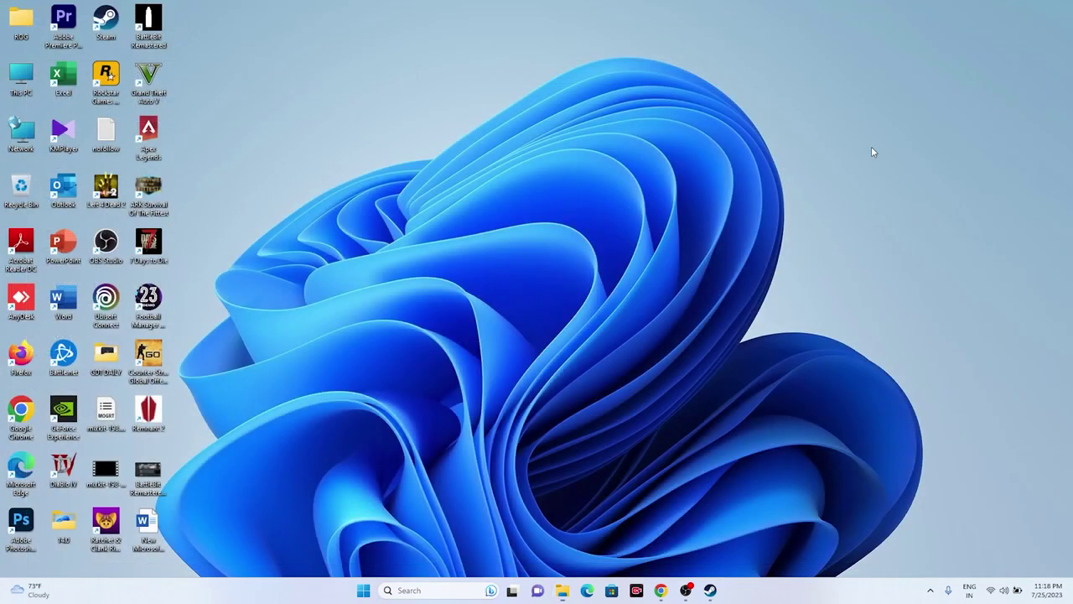
right_click(420, 200)
left_click(449, 242)
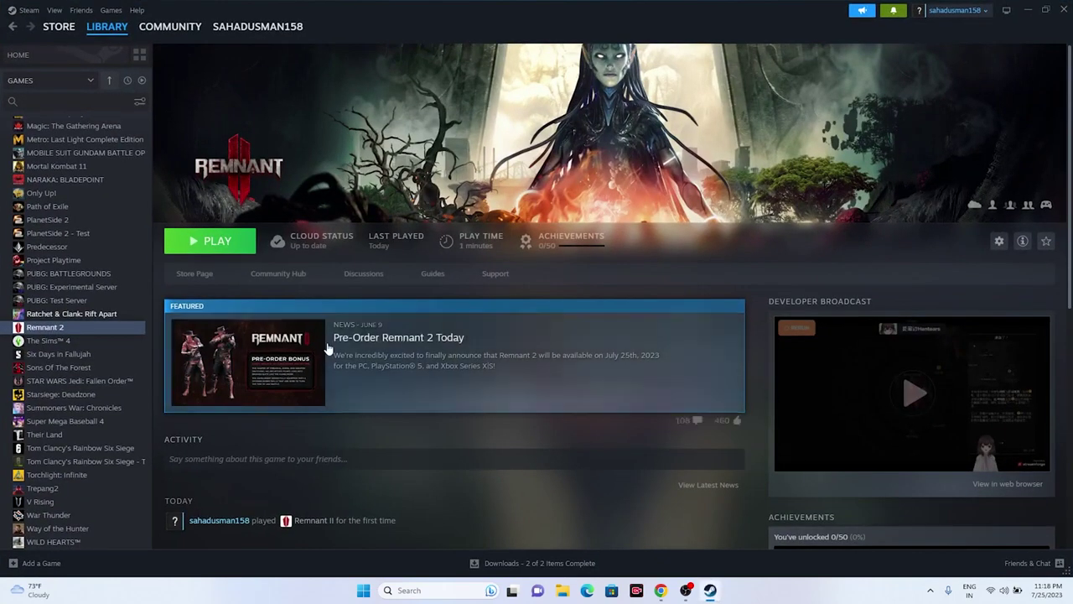
Launch Remnant 2 from the Steam library, resume the game and walk the character forward through Eastport.
left_click(217, 242)
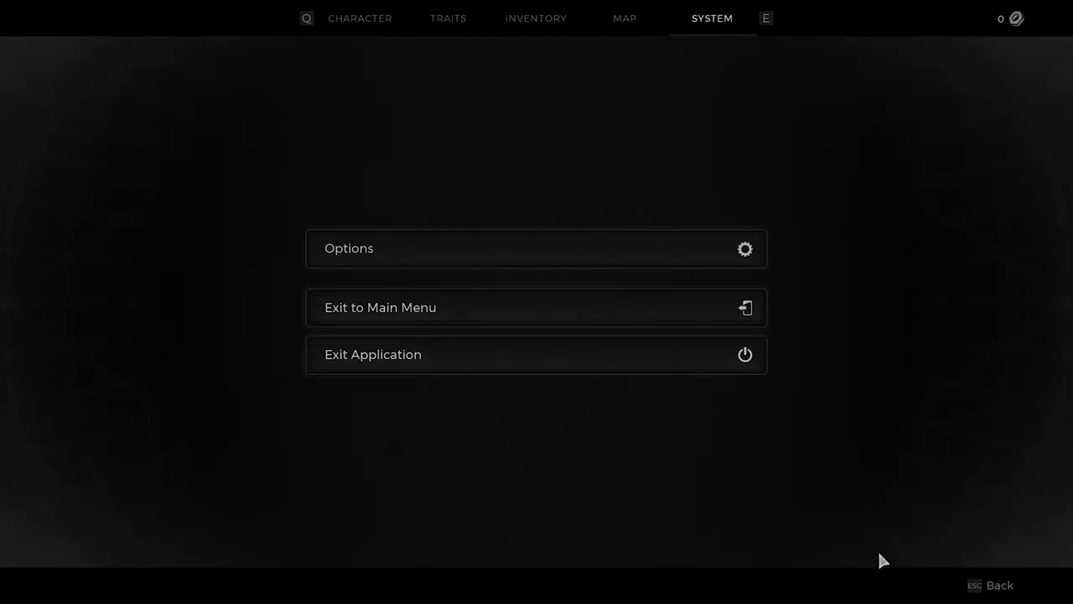
key("Escape")
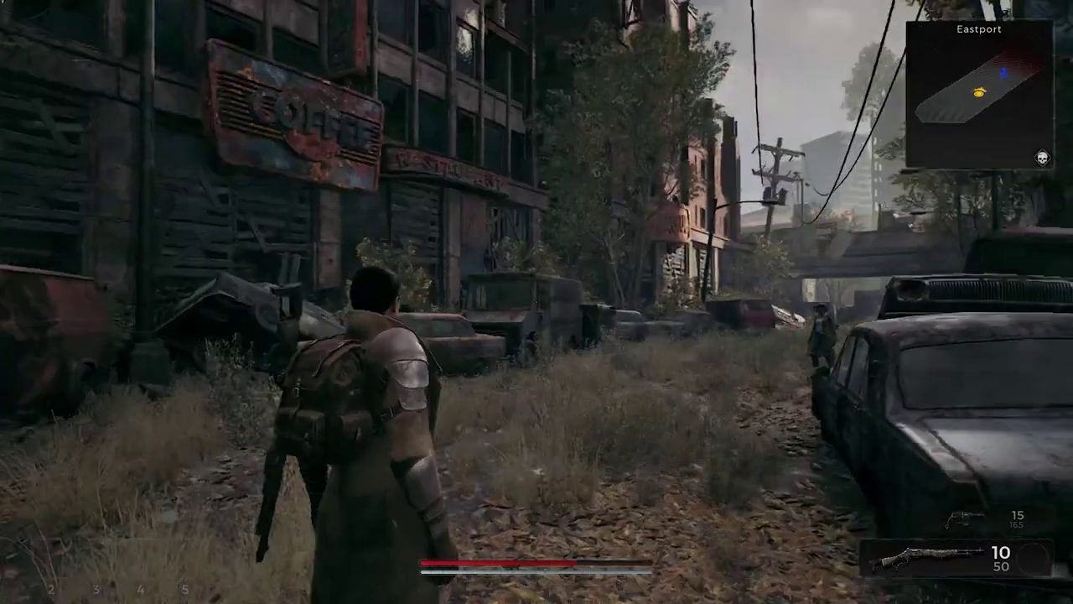
mouse_move(536, 302)
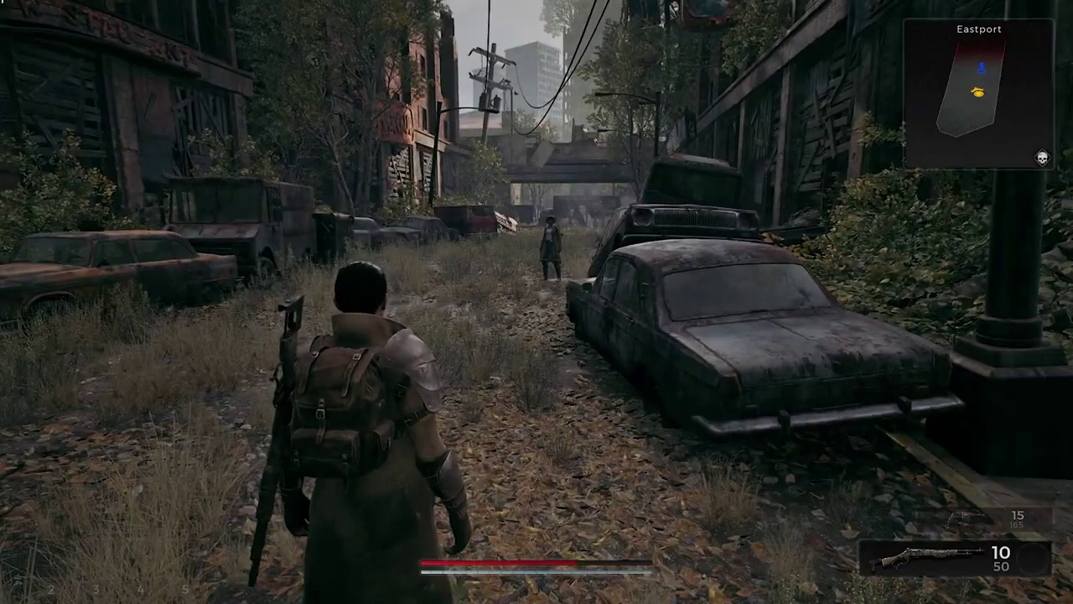
key("w")
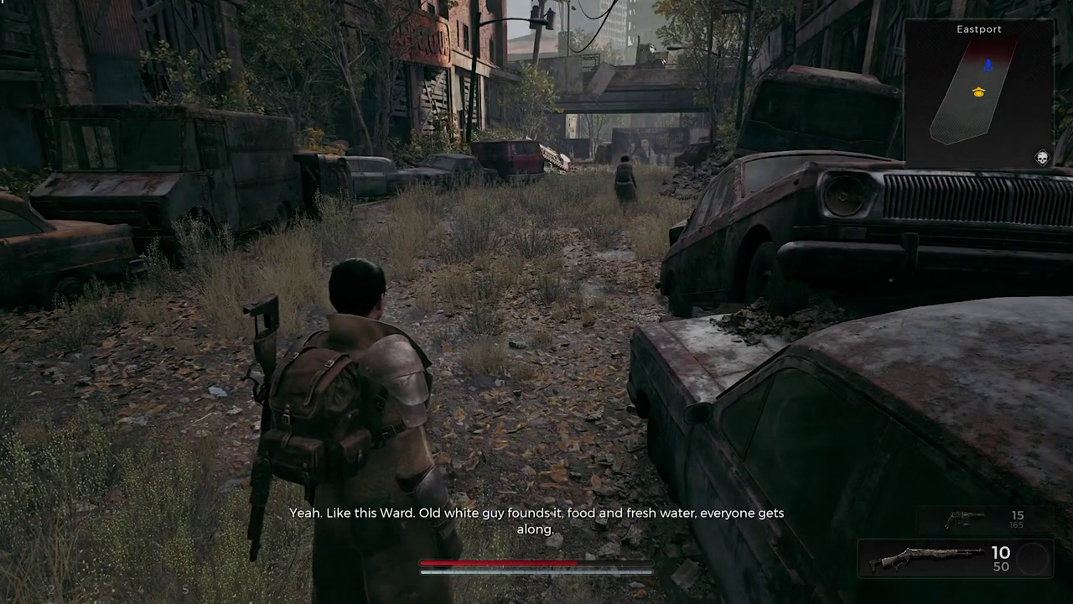
Open the game's video options and set the Display Mode to Windowed.
key("Escape")
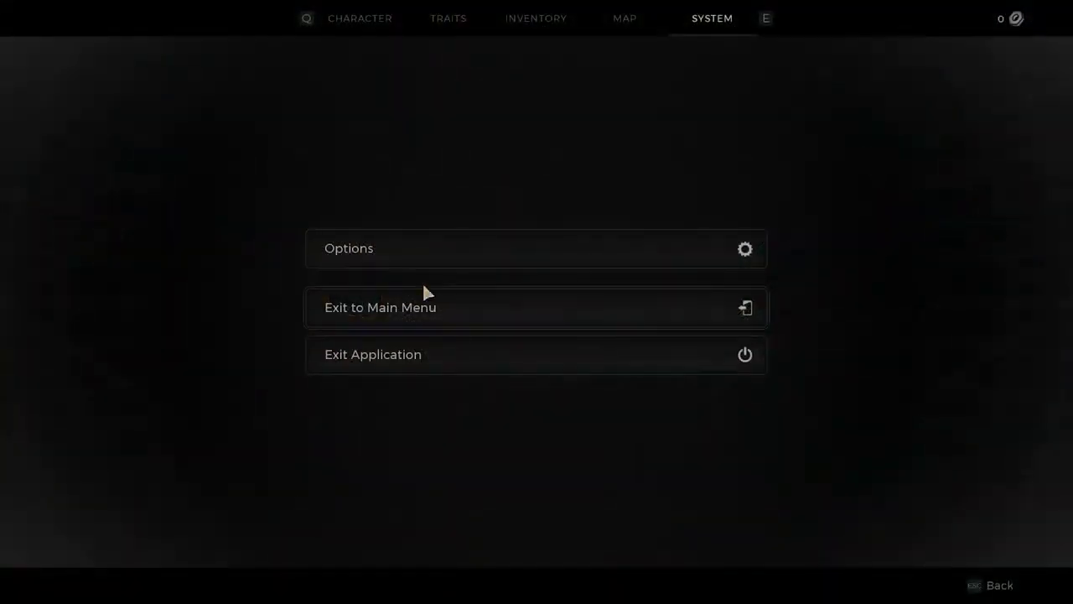
left_click(372, 252)
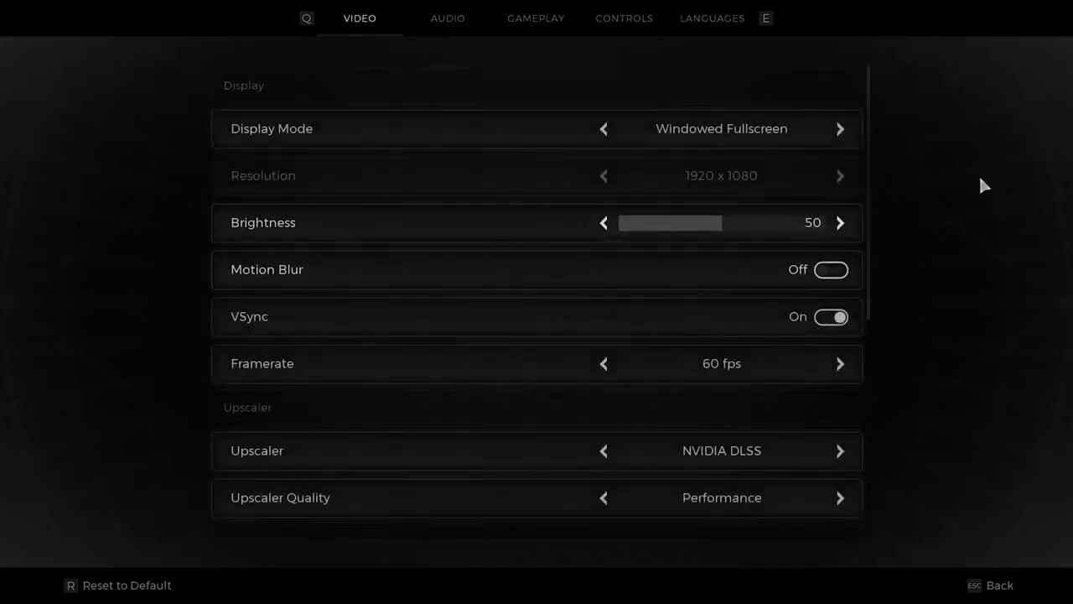
left_click(840, 128)
left_click(607, 128)
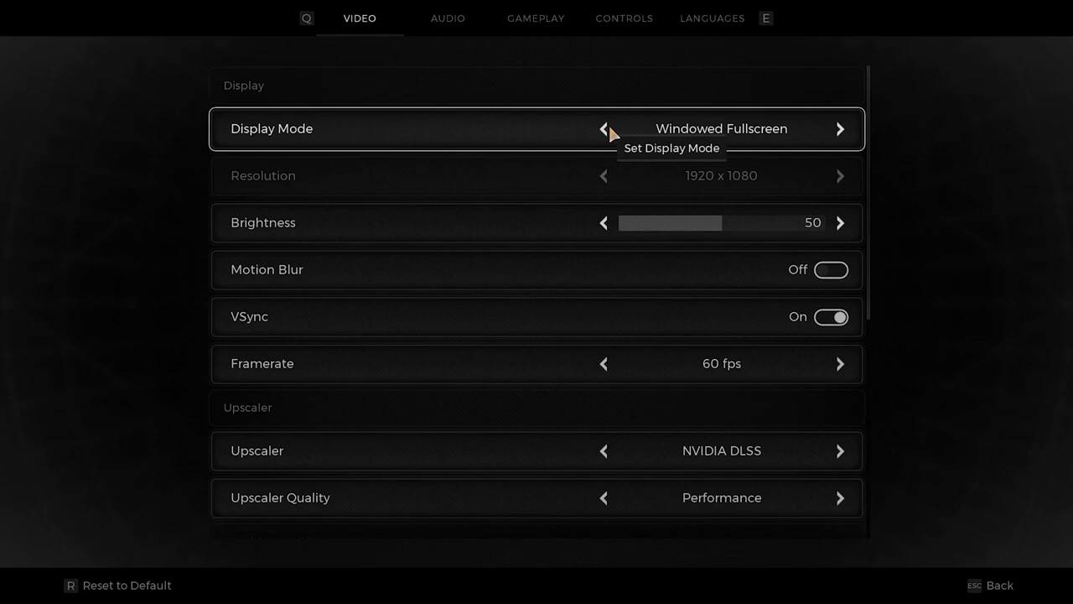
left_click(608, 126)
left_click(608, 126)
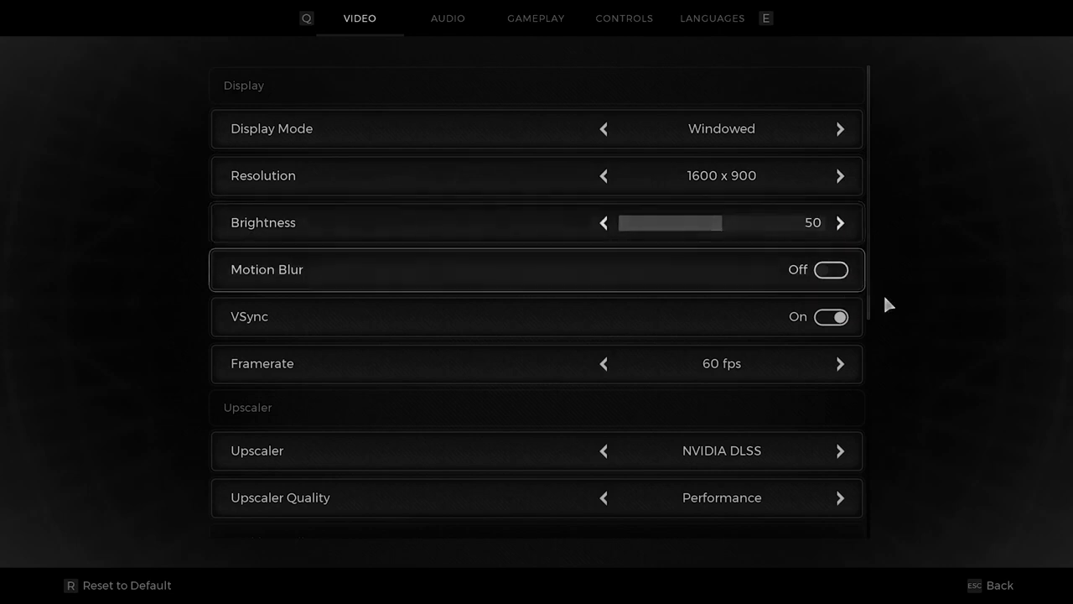
Toggle Motion Blur on and back off, and turn VSync off.
left_click(832, 271)
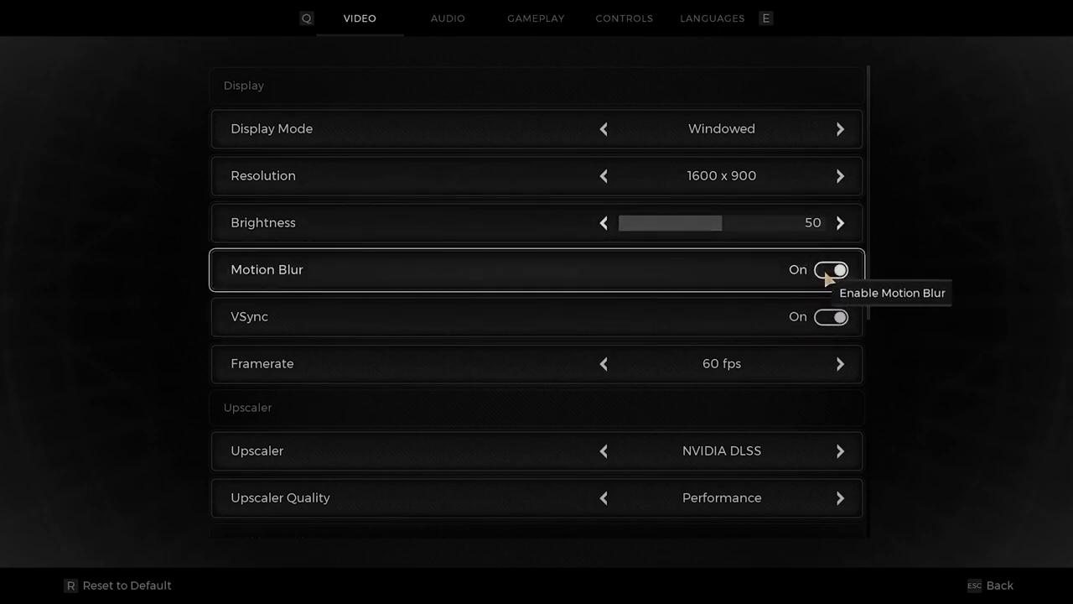
left_click(829, 272)
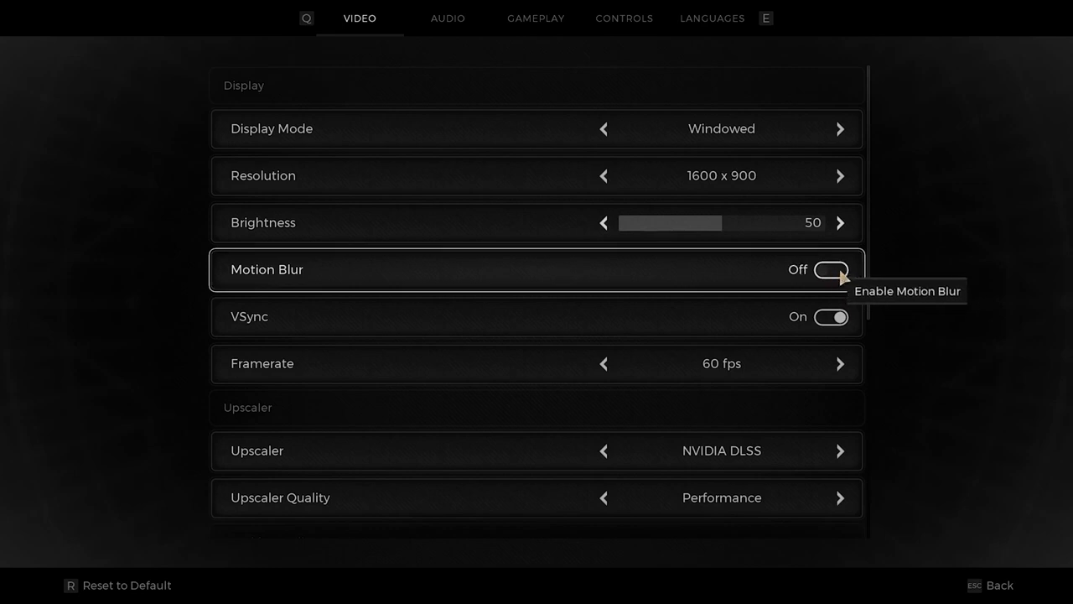
left_click(830, 322)
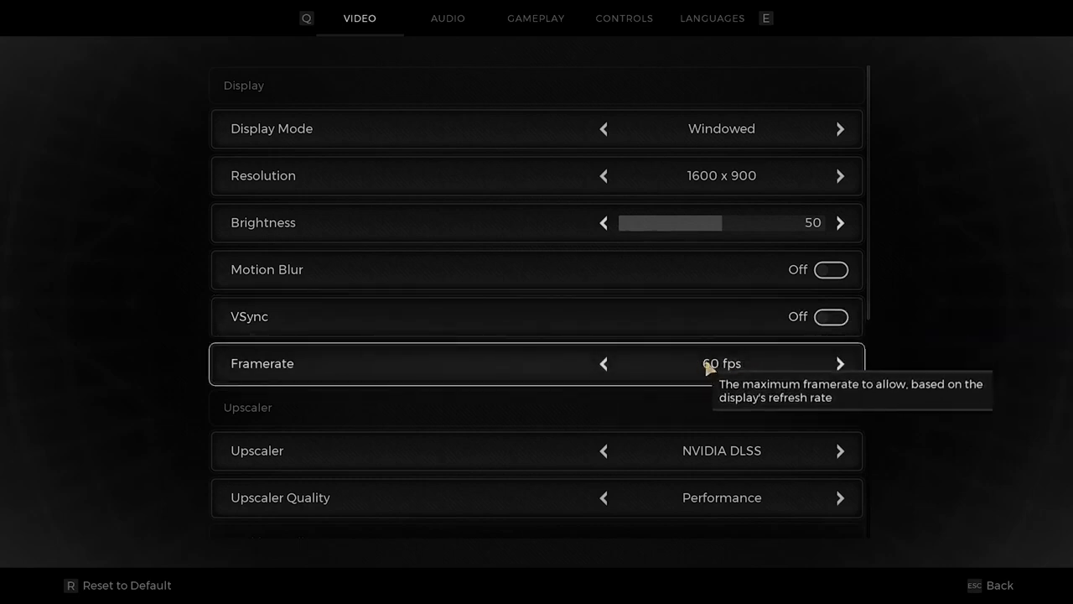
Cycle the Framerate limit through its choices, including Unlocked, and return it to 60 fps.
left_click(840, 363)
left_click(604, 363)
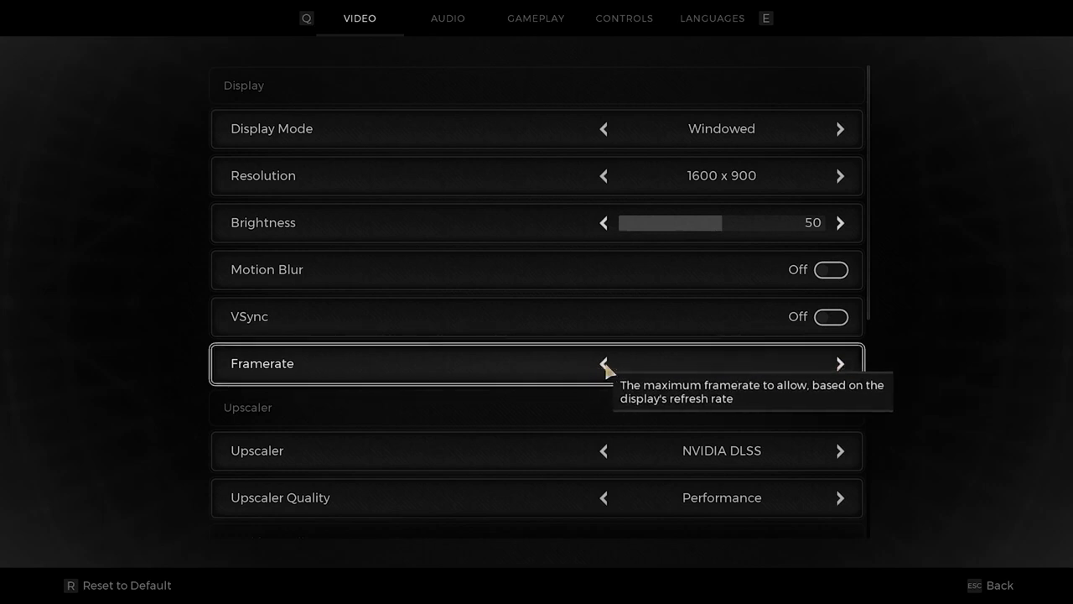
left_click(603, 363)
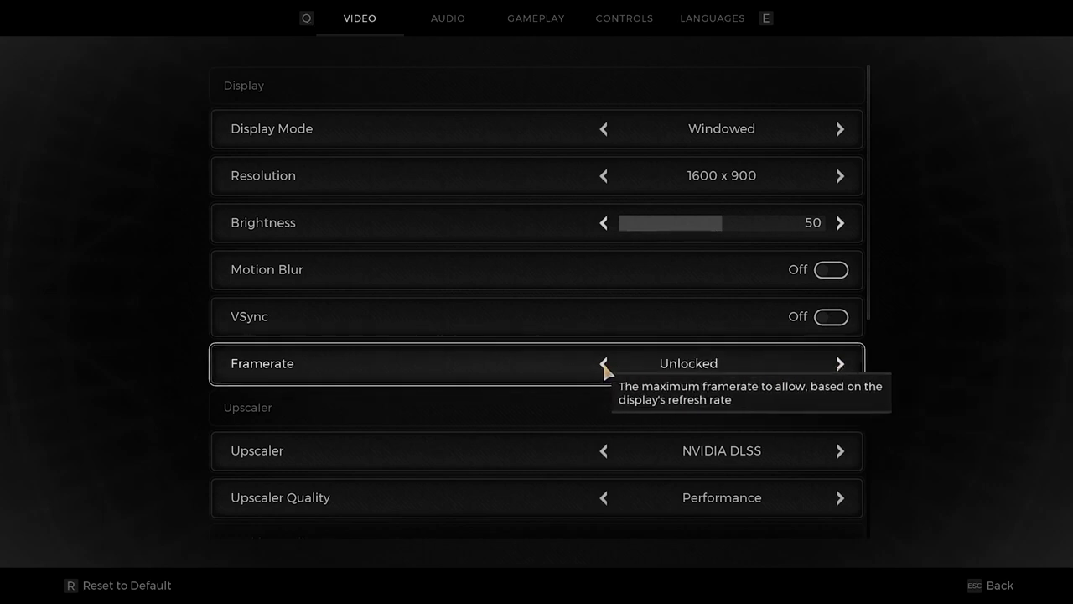
left_click(840, 363)
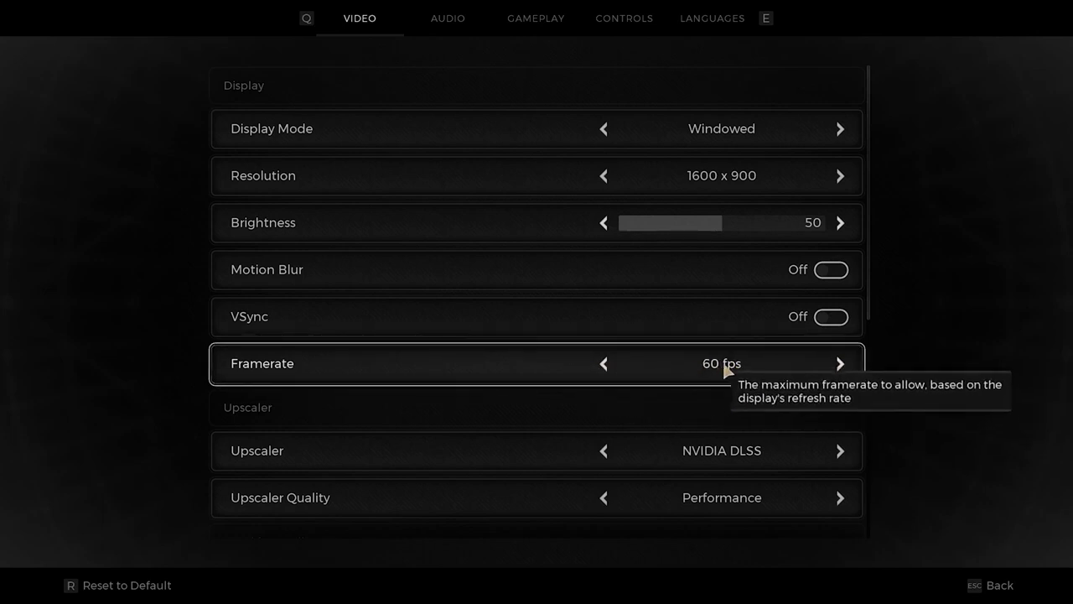
Go through the choices for the Upscaler setting and set it to Intel XeSS.
scroll(805, 328, "down", 3)
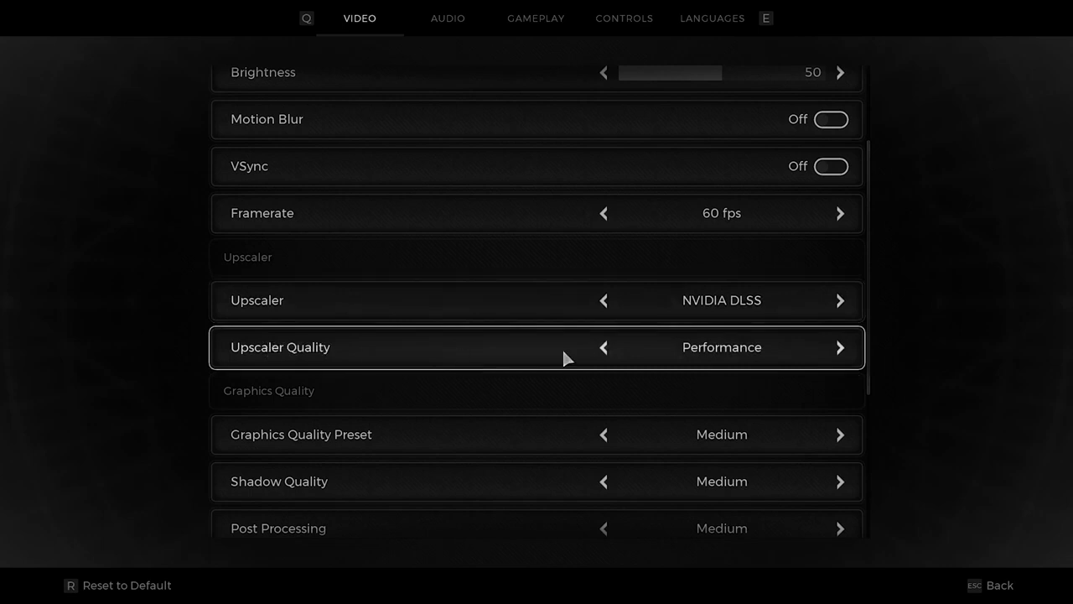
left_click(840, 301)
left_click(840, 301)
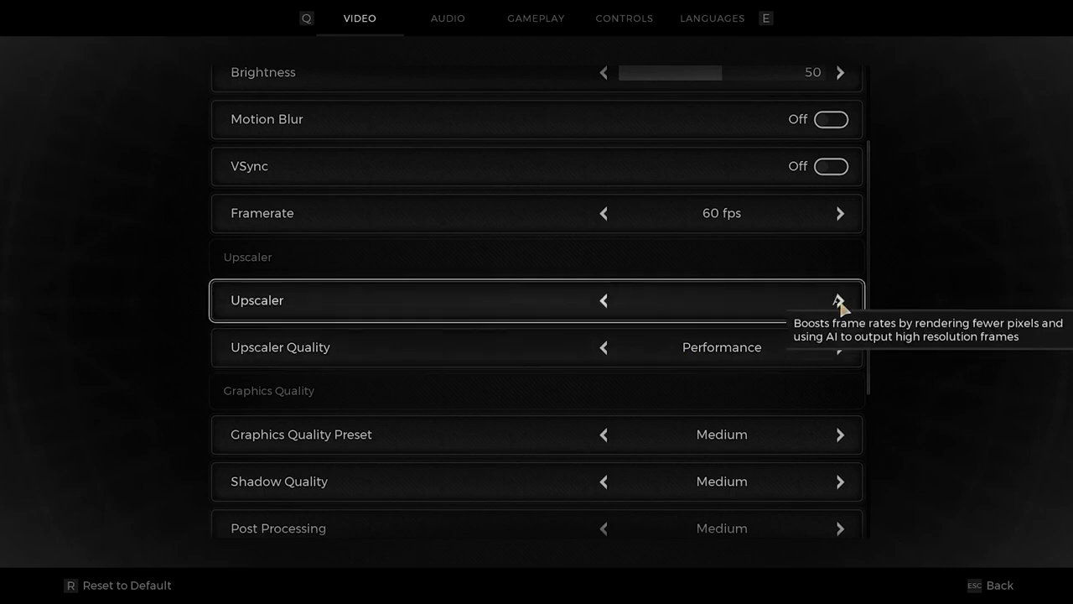
left_click(604, 301)
left_click(840, 301)
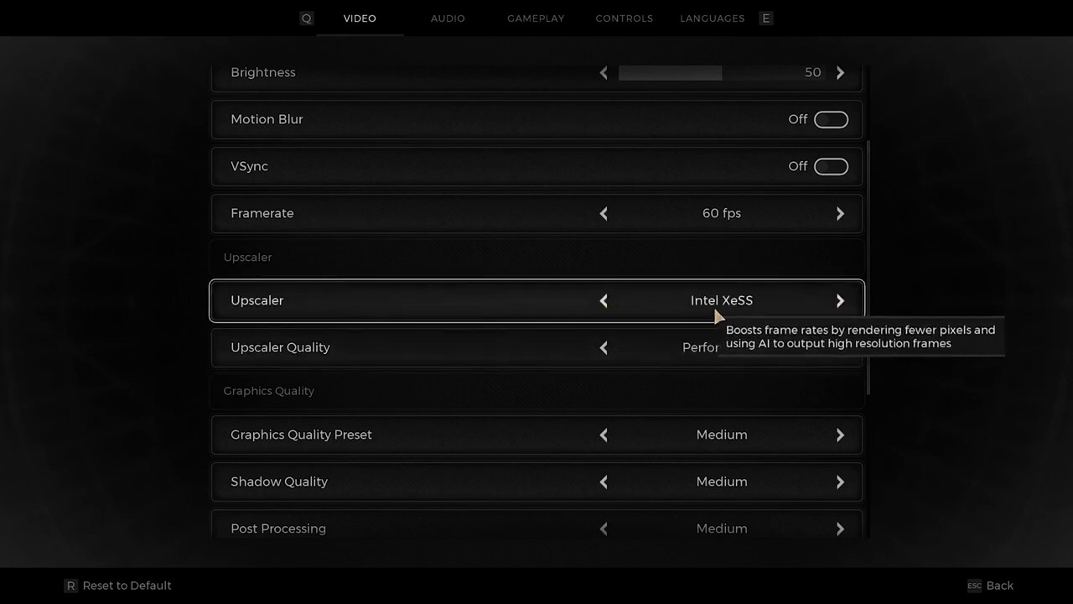
Set the Upscaler to None and raise the Graphics Quality Preset to Ultra.
left_click(841, 303)
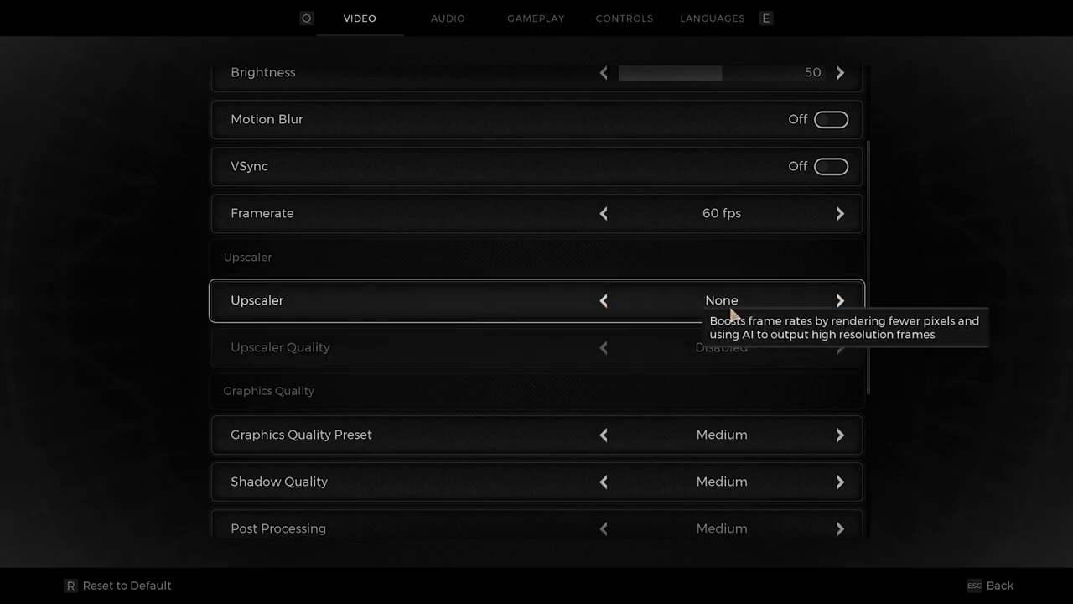
scroll(816, 308, "down", 1)
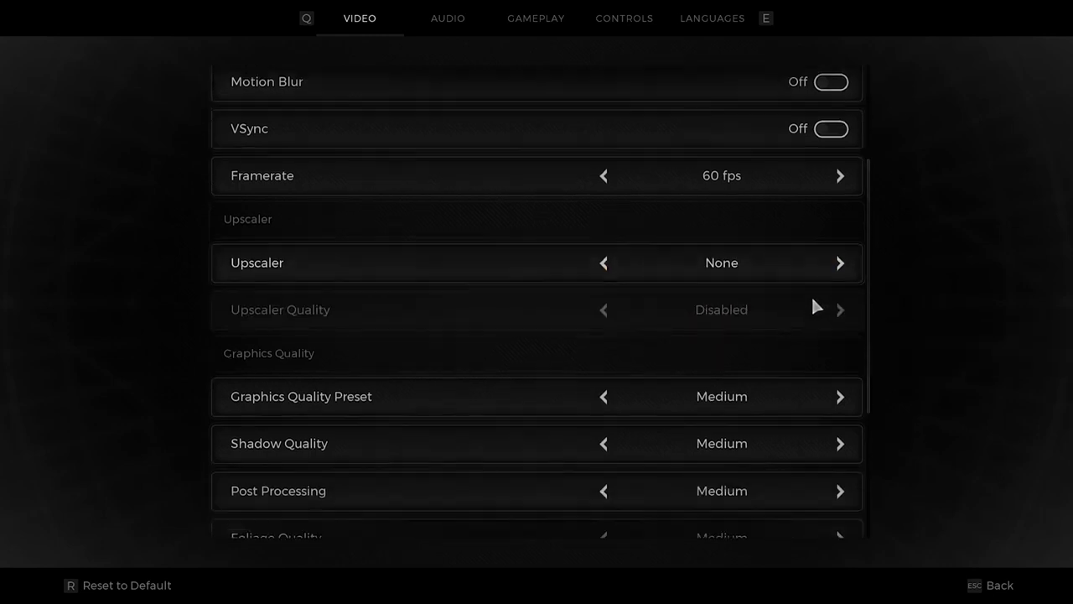
scroll(816, 308, "down", 3)
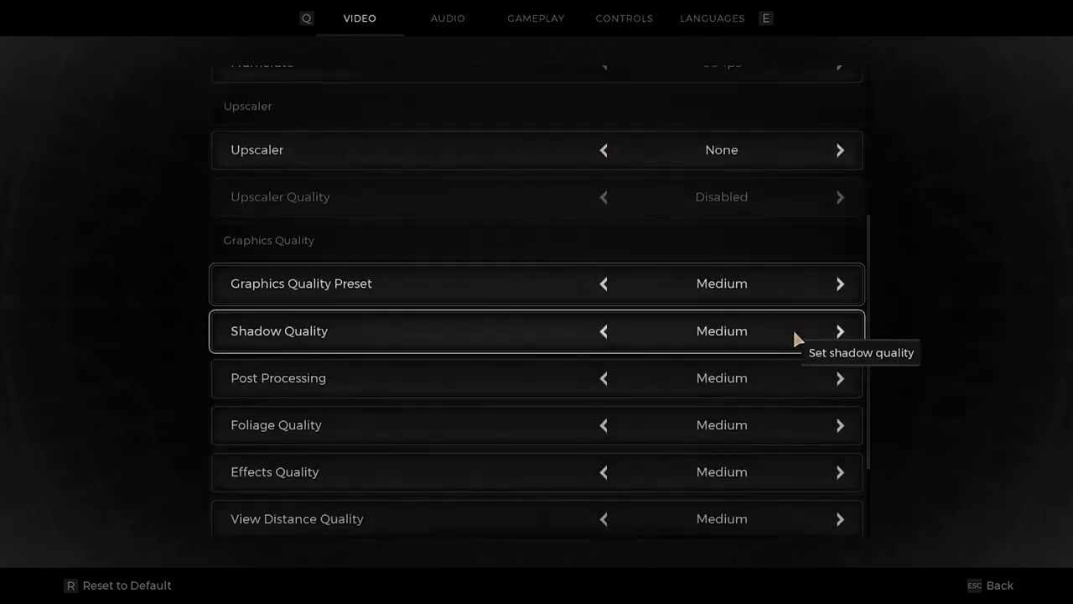
left_click(840, 285)
left_click(840, 286)
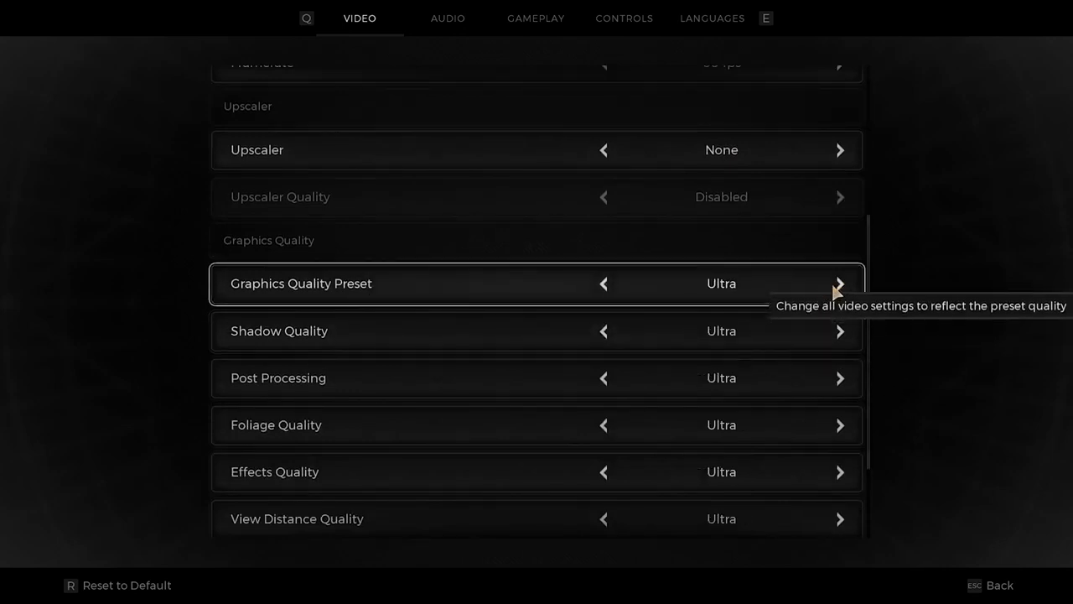
Cycle the Graphics Quality Preset through High, Medium and Low, and return it to Ultra.
left_click(607, 284)
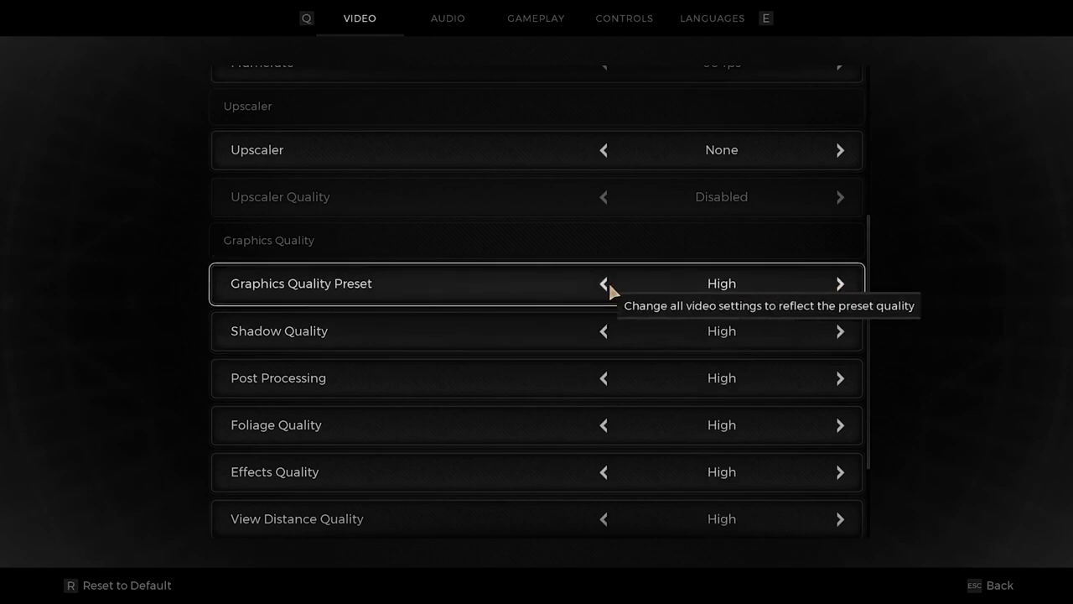
left_click(607, 284)
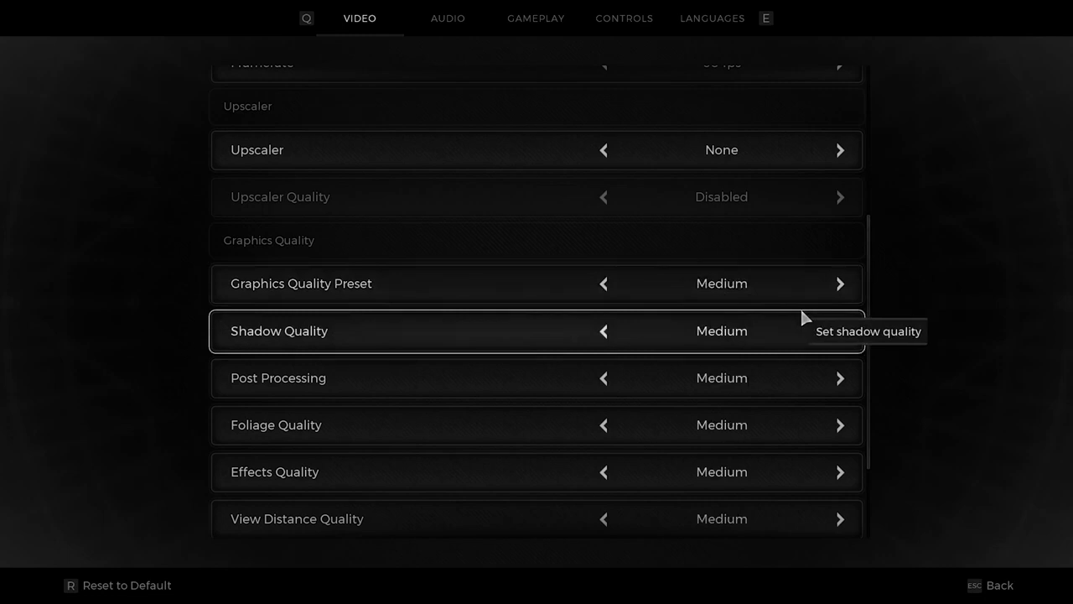
left_click(605, 284)
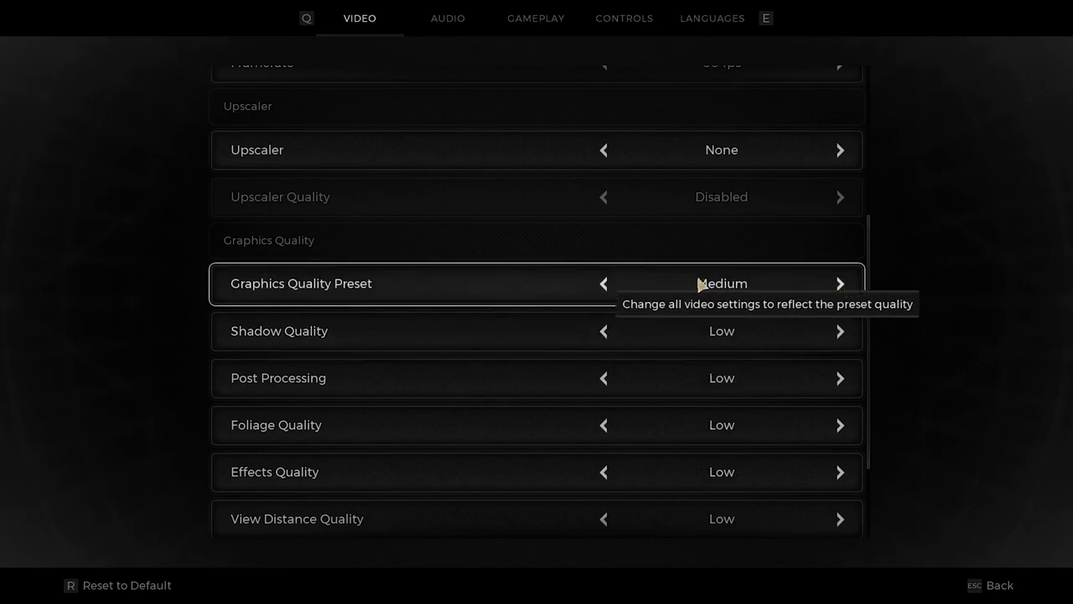
key("Right")
key("Right")
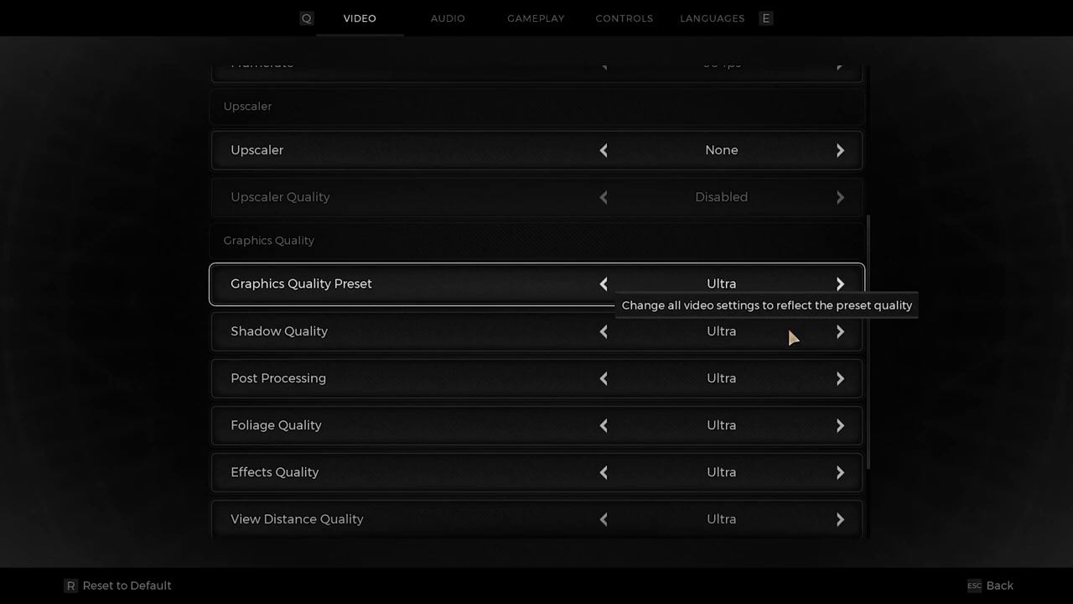
key("Right")
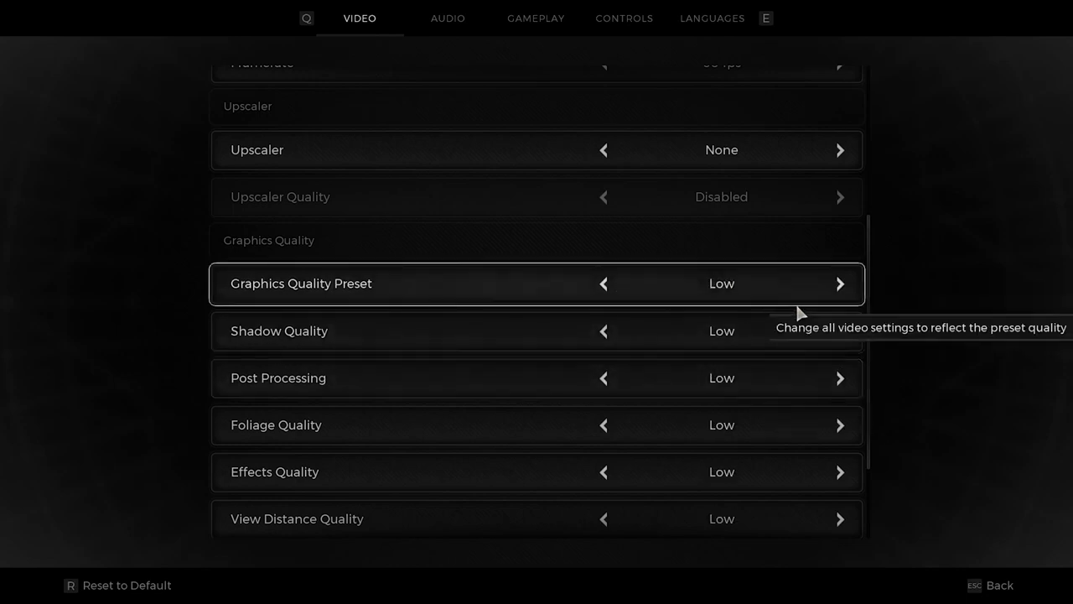
left_click(608, 288)
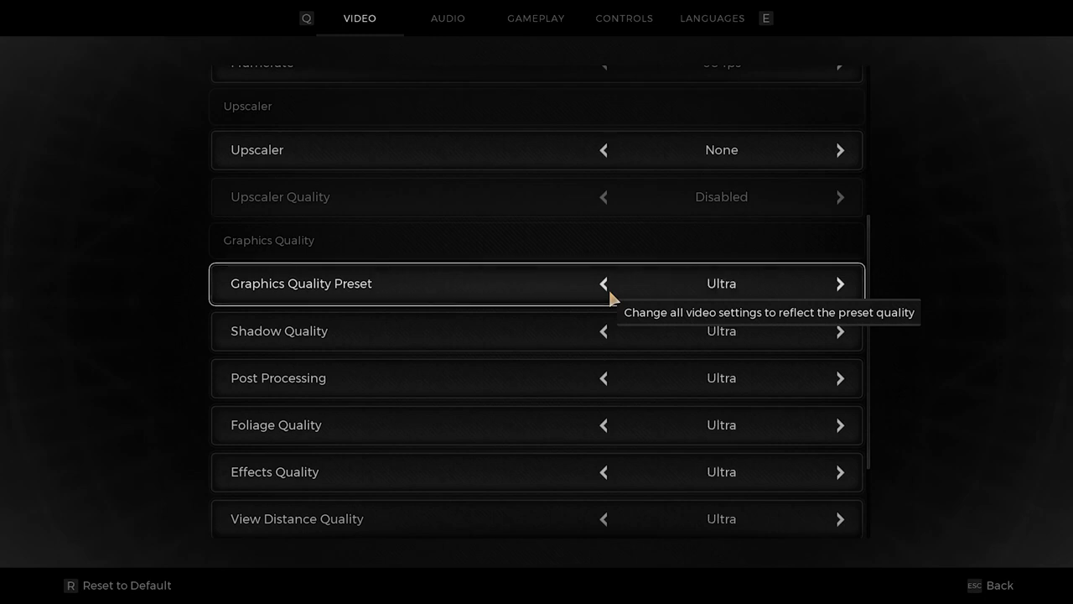
left_click(608, 288)
left_click(608, 287)
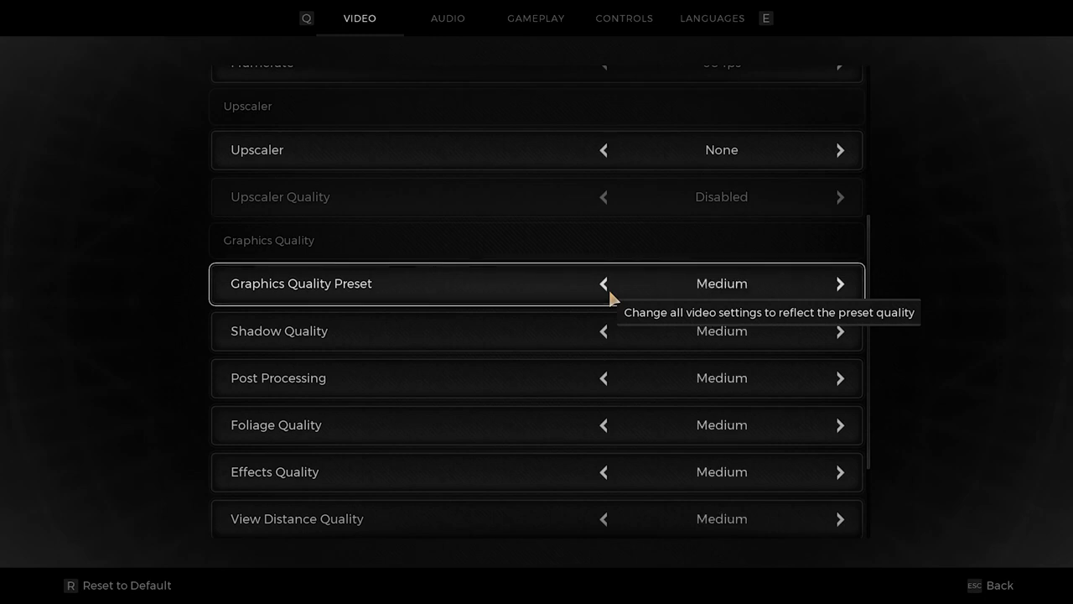
left_click(841, 285)
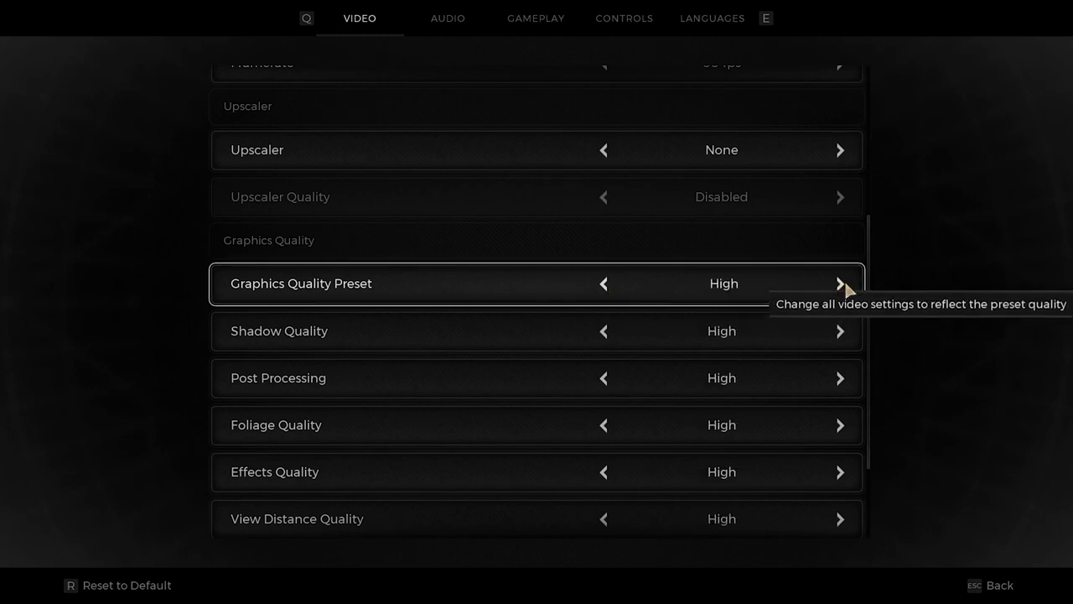
left_click(842, 285)
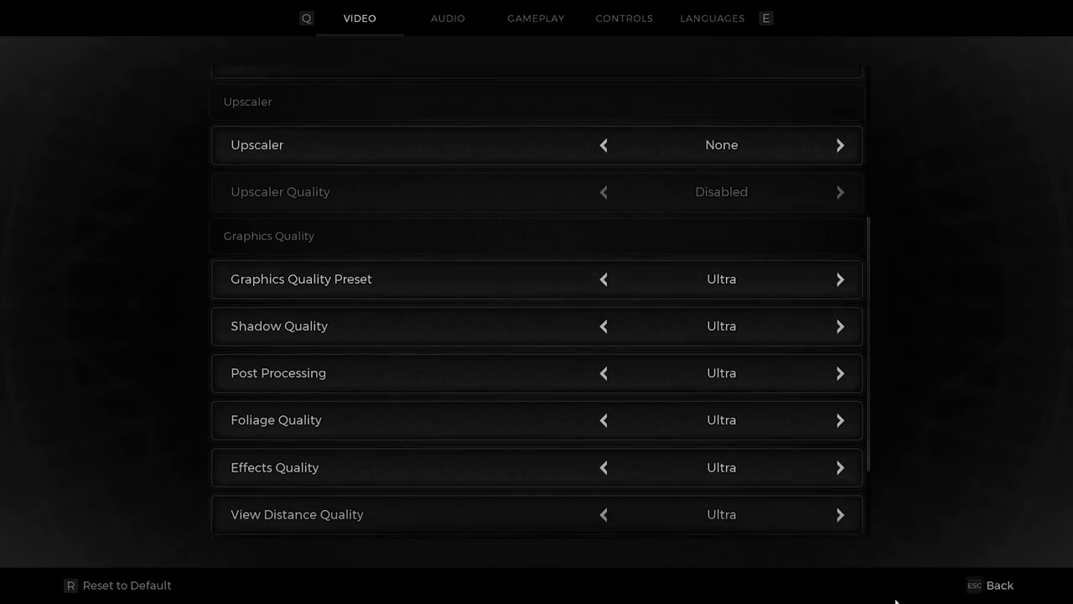
Leave the video options and confirm keeping the changed settings.
left_click(980, 586)
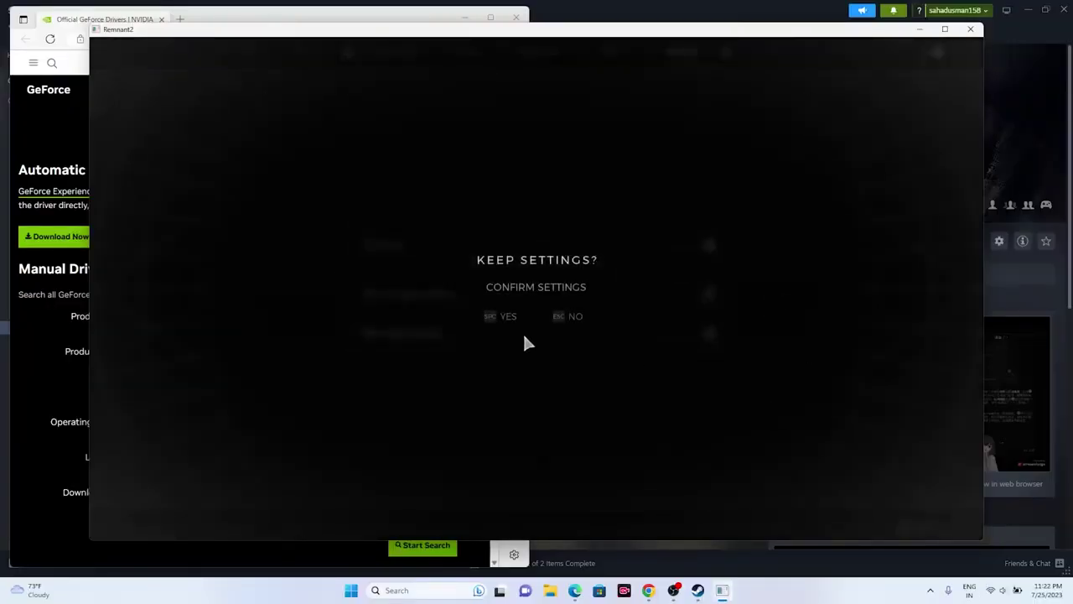
left_click(506, 319)
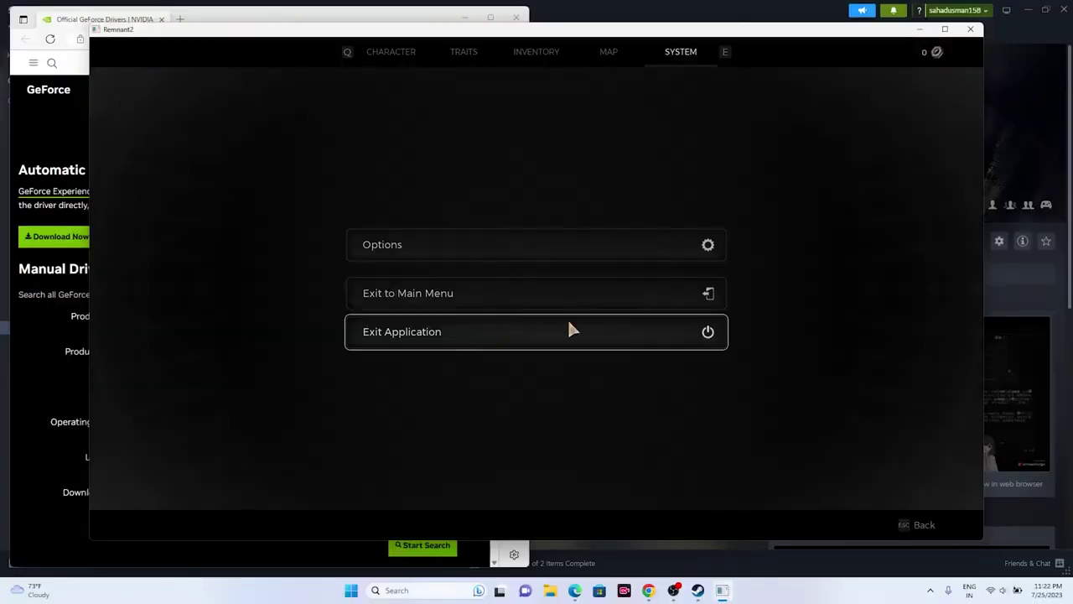
Close the Remnant 2 game window and the browser window with the NVIDIA GeForce drivers page.
left_click(970, 31)
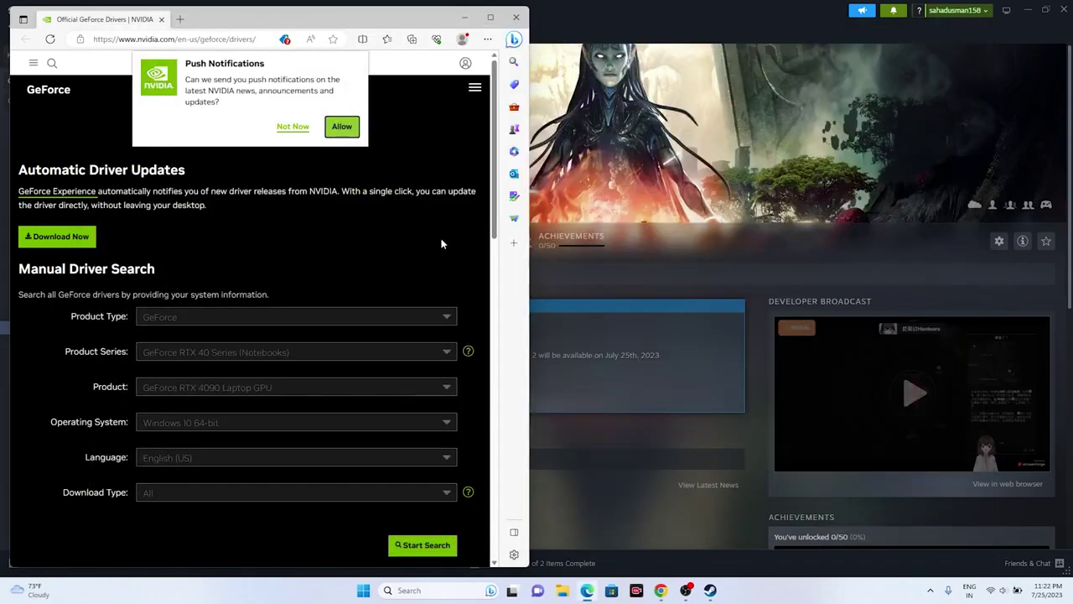
left_click(516, 17)
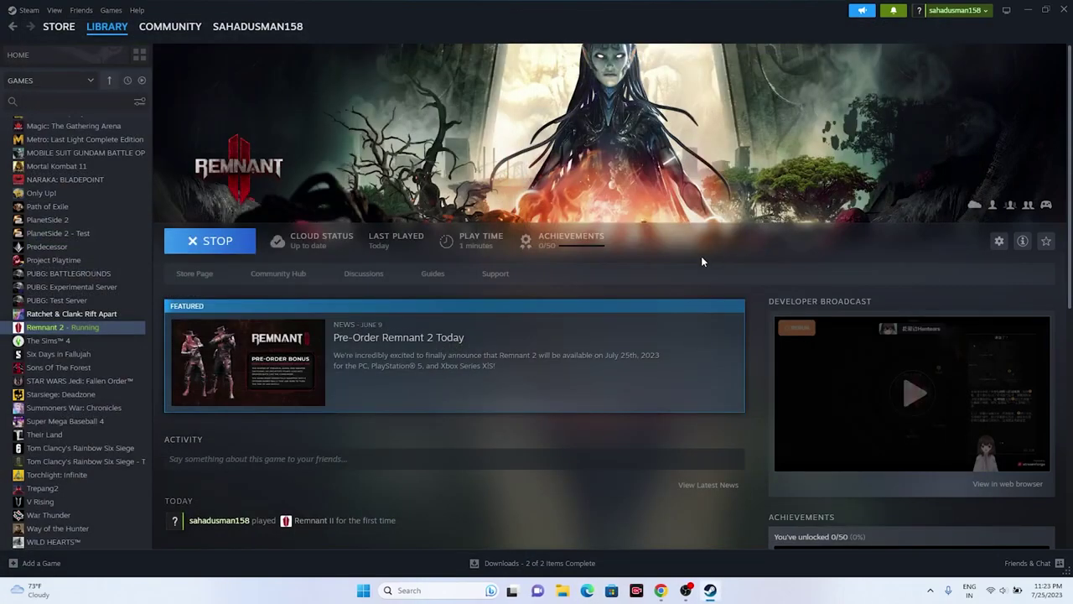